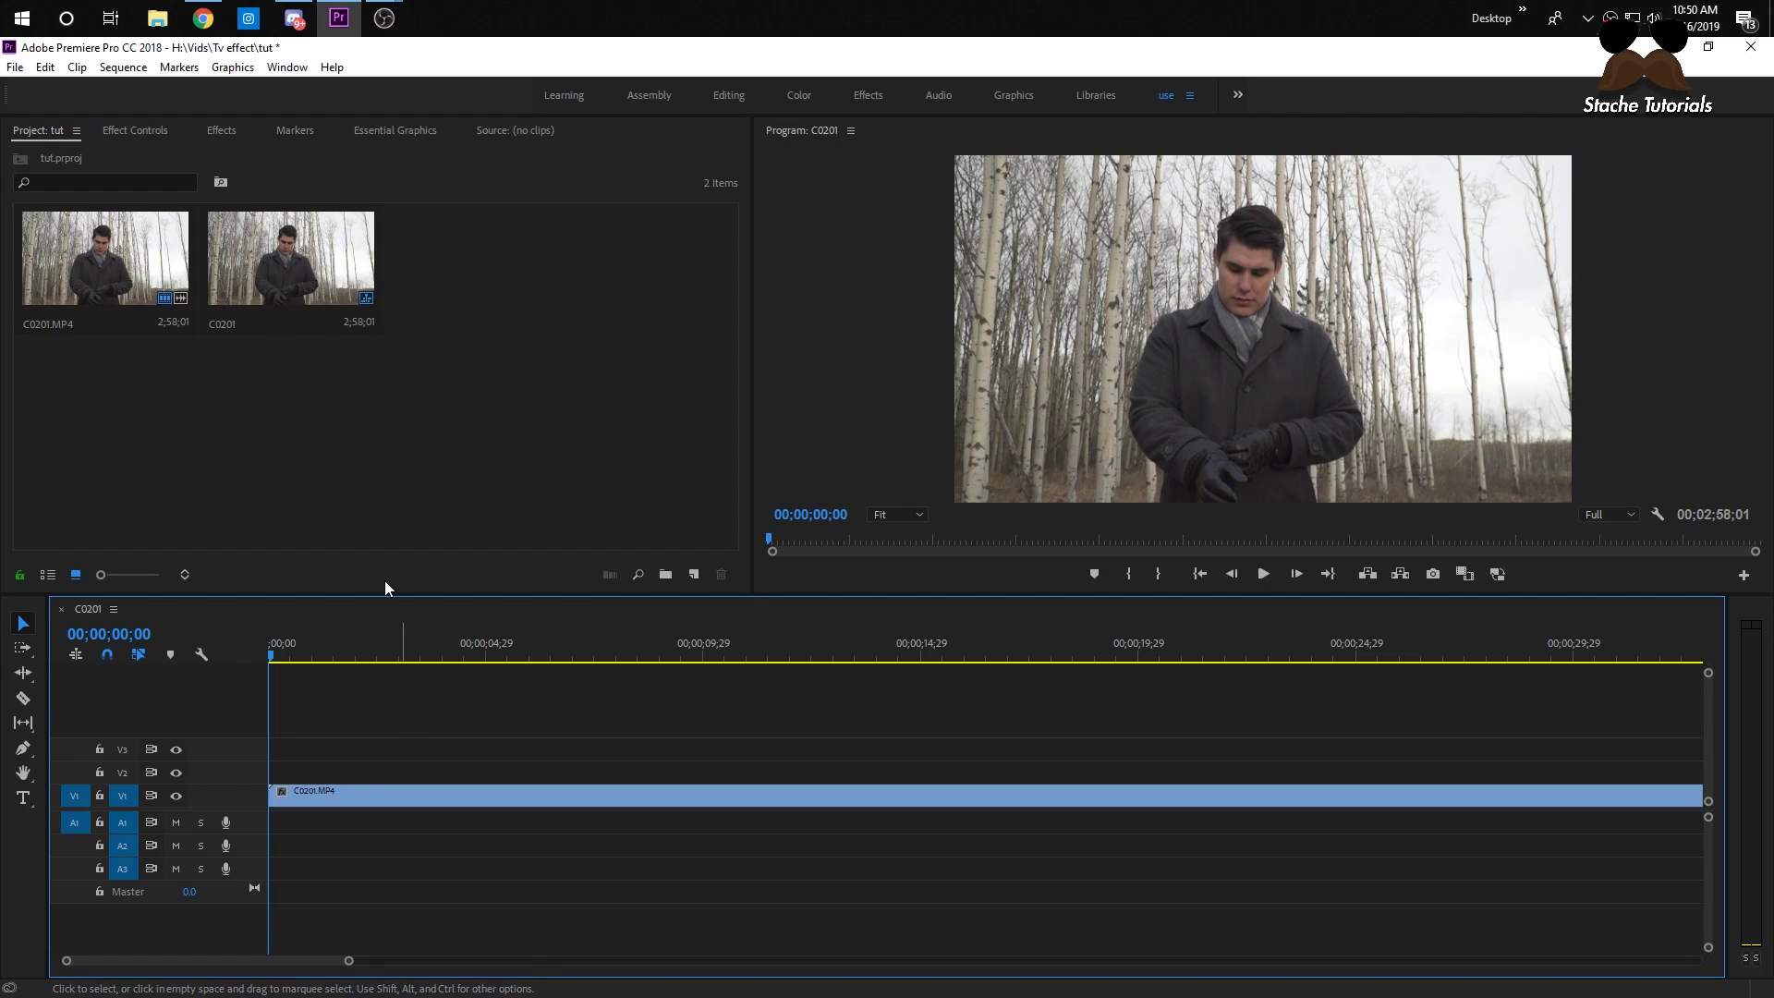
- Search the effects for 'holo' and apply uni.Holomatrix II to the forest clip C0201.MP4
left_click(226, 131)
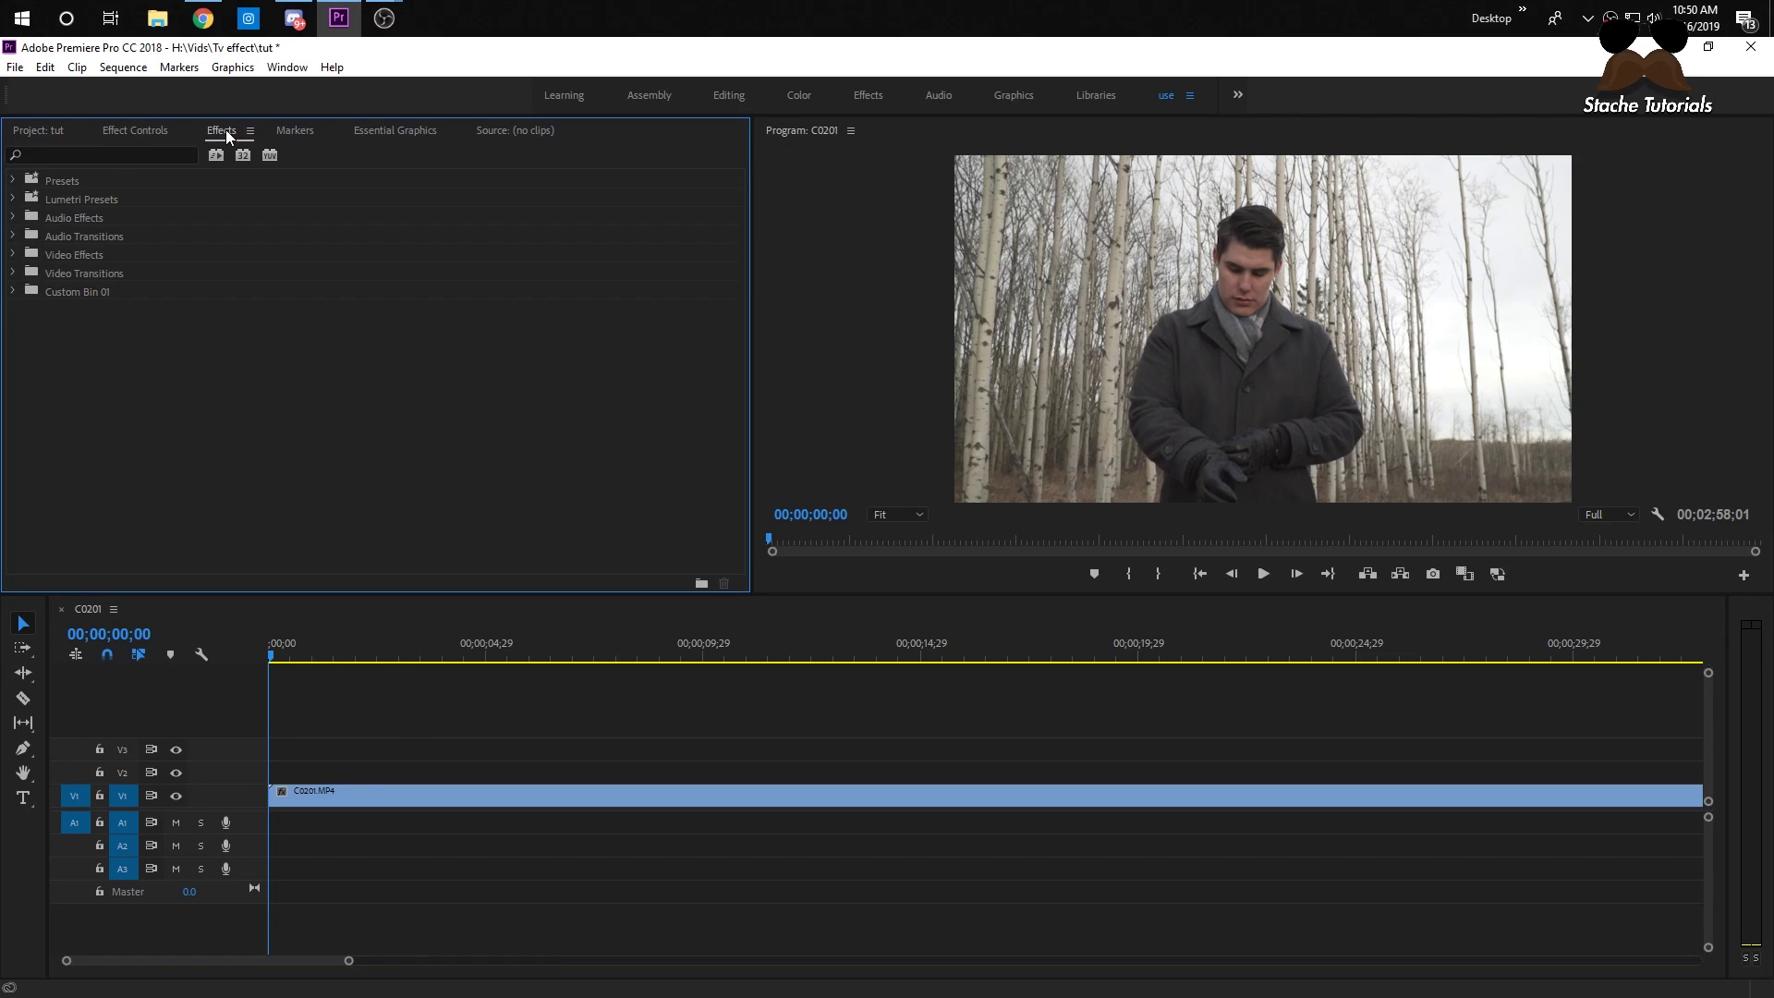
left_click(80, 158)
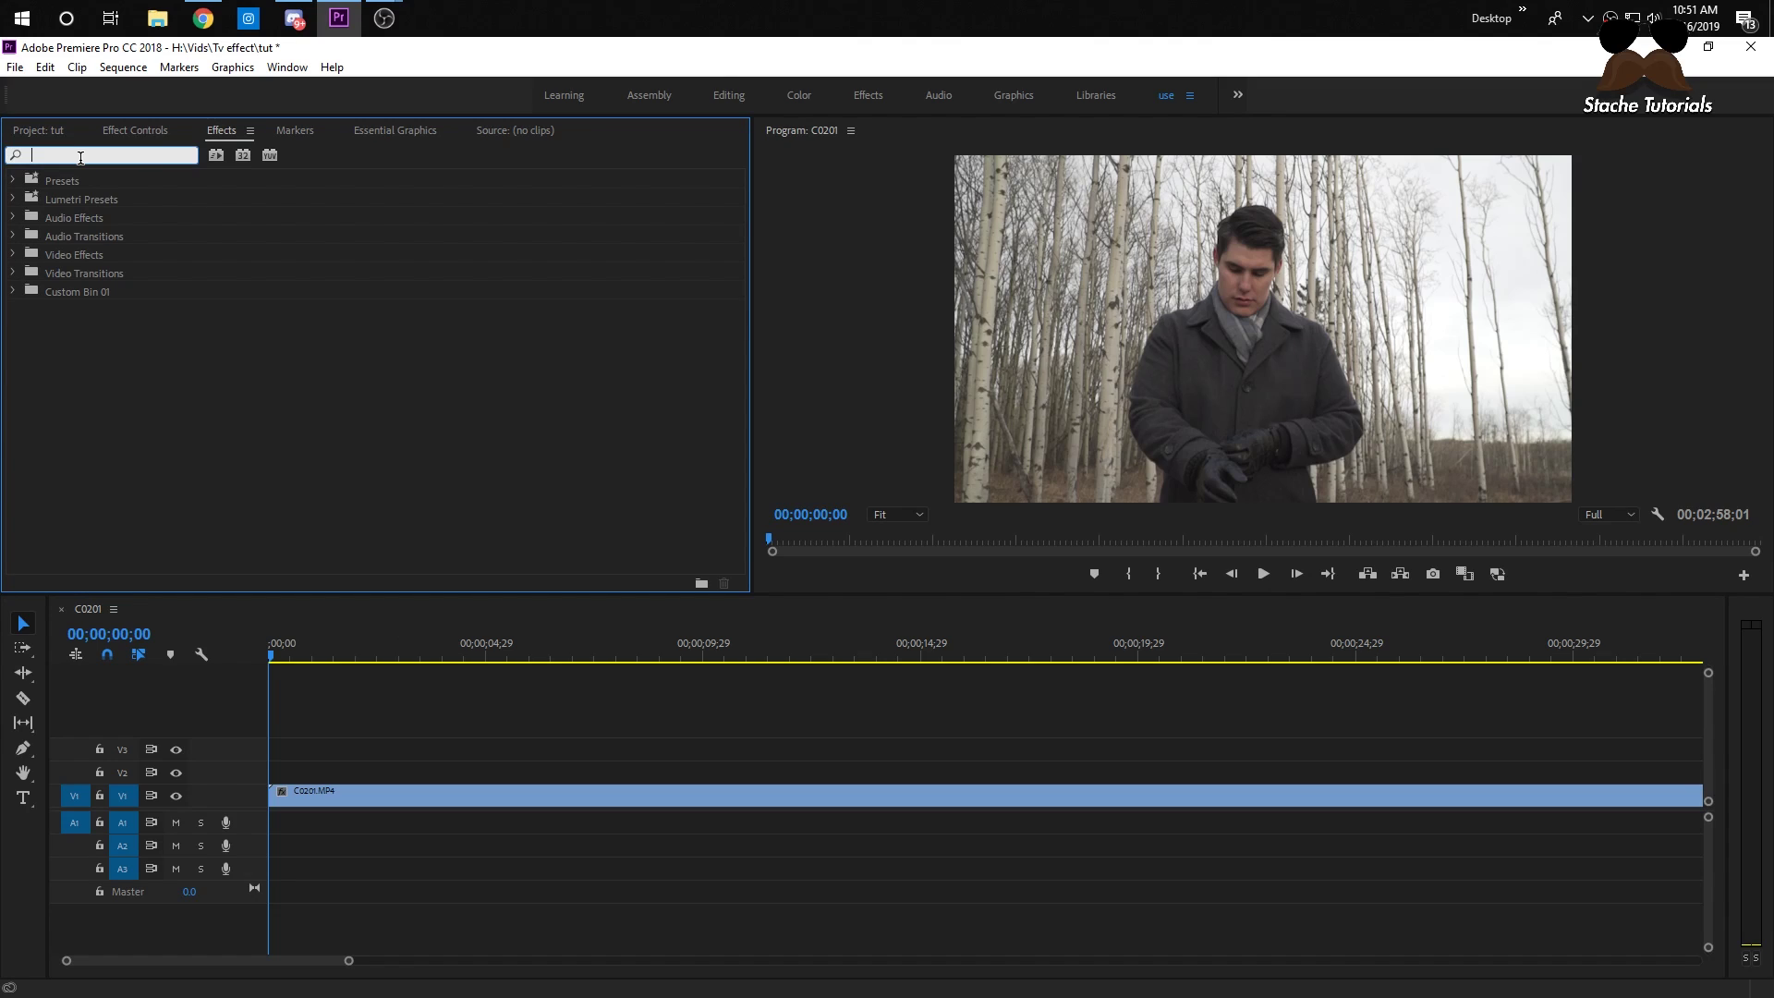
type("holo")
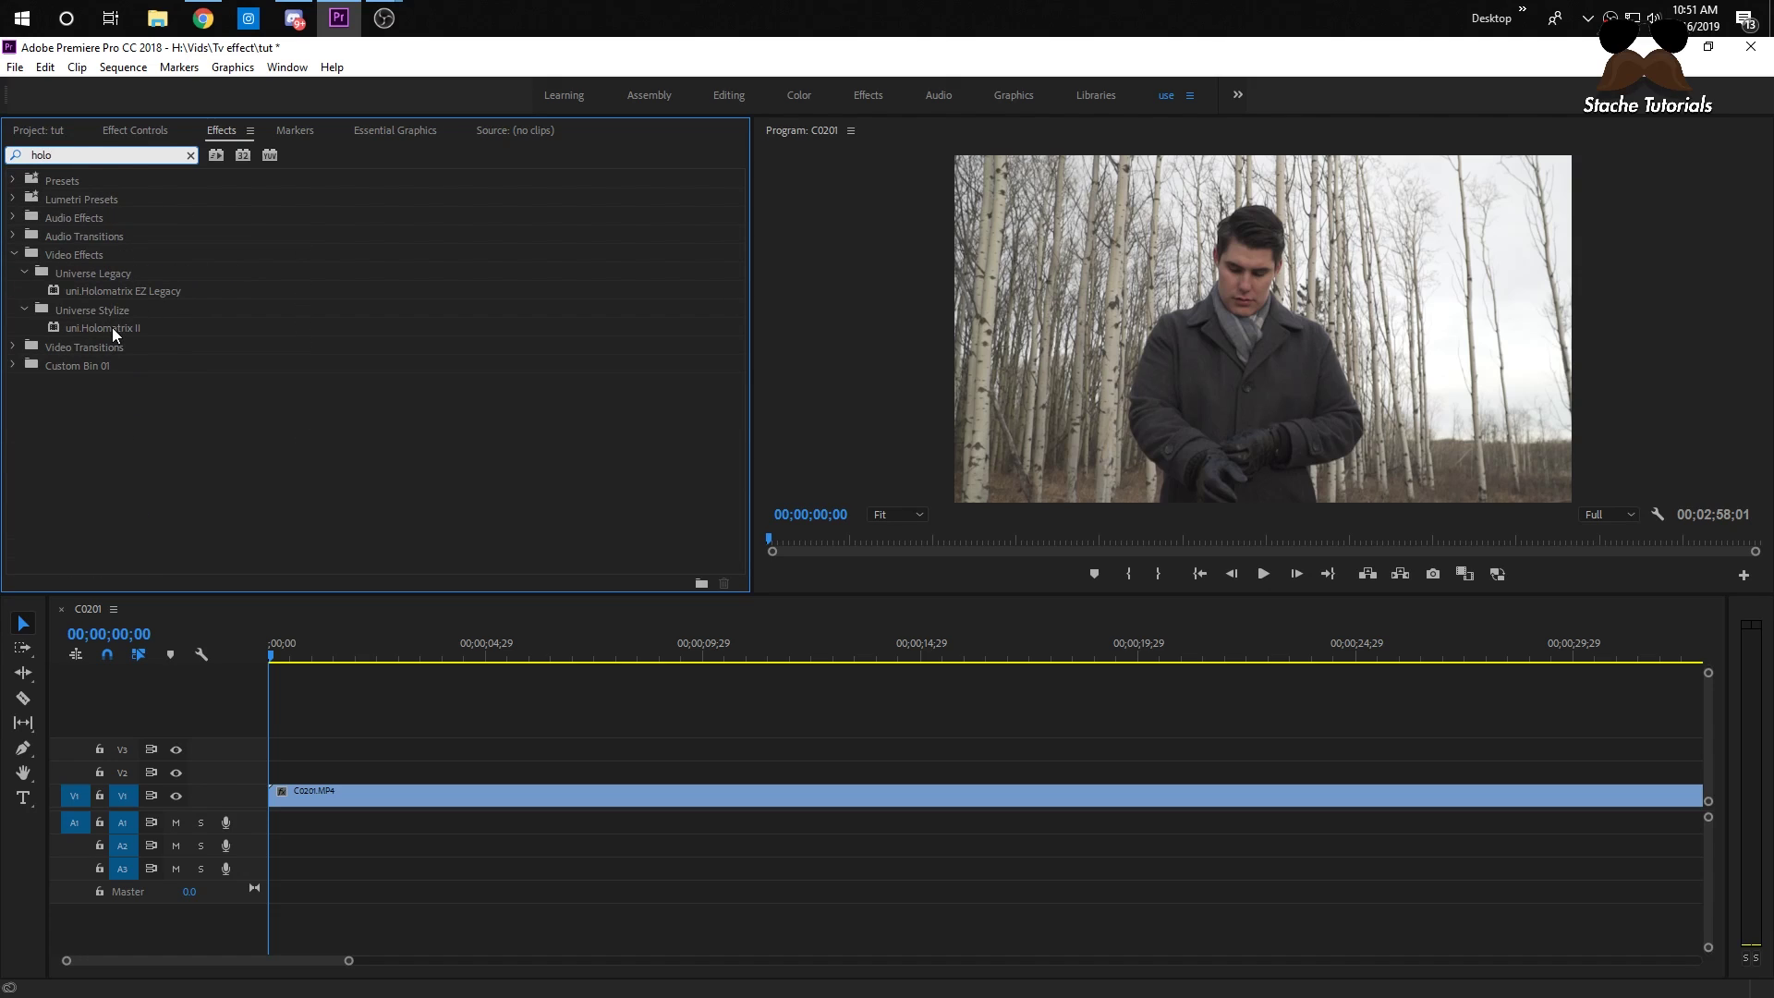
left_click_drag(113, 328, 370, 797)
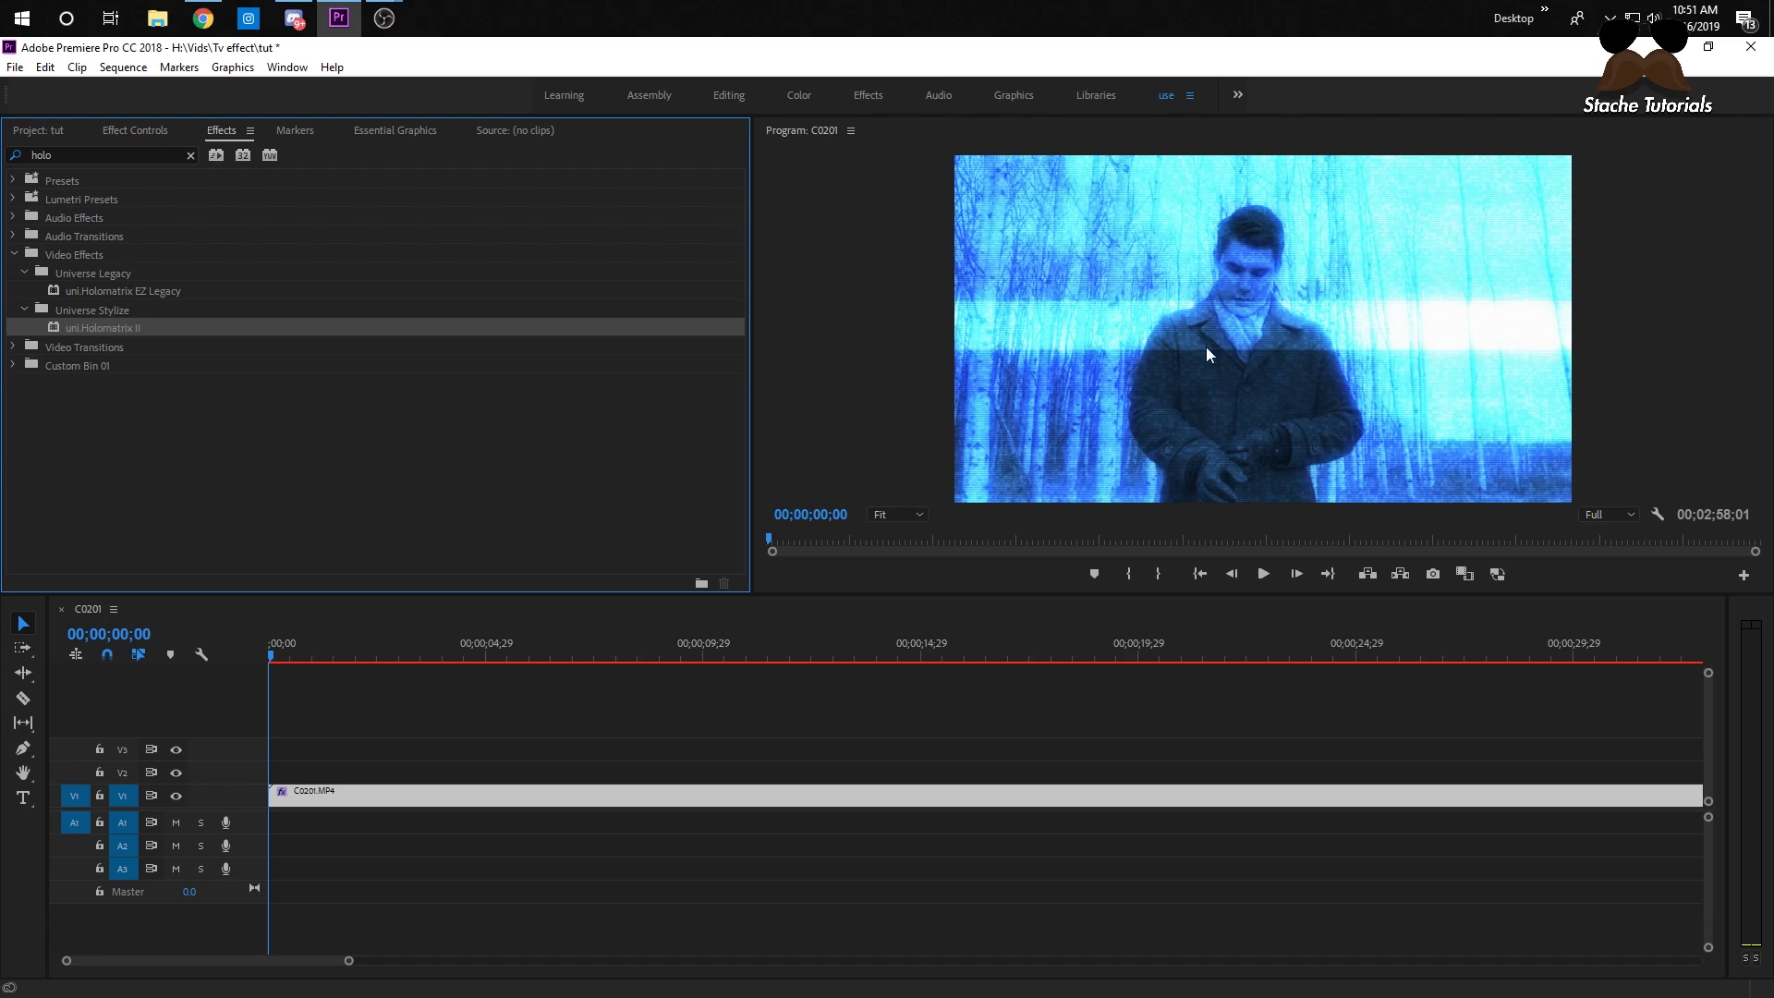
left_click(135, 129)
- Apply the Terrible Blue preset from the Holomatrix preset gallery
left_click(358, 495)
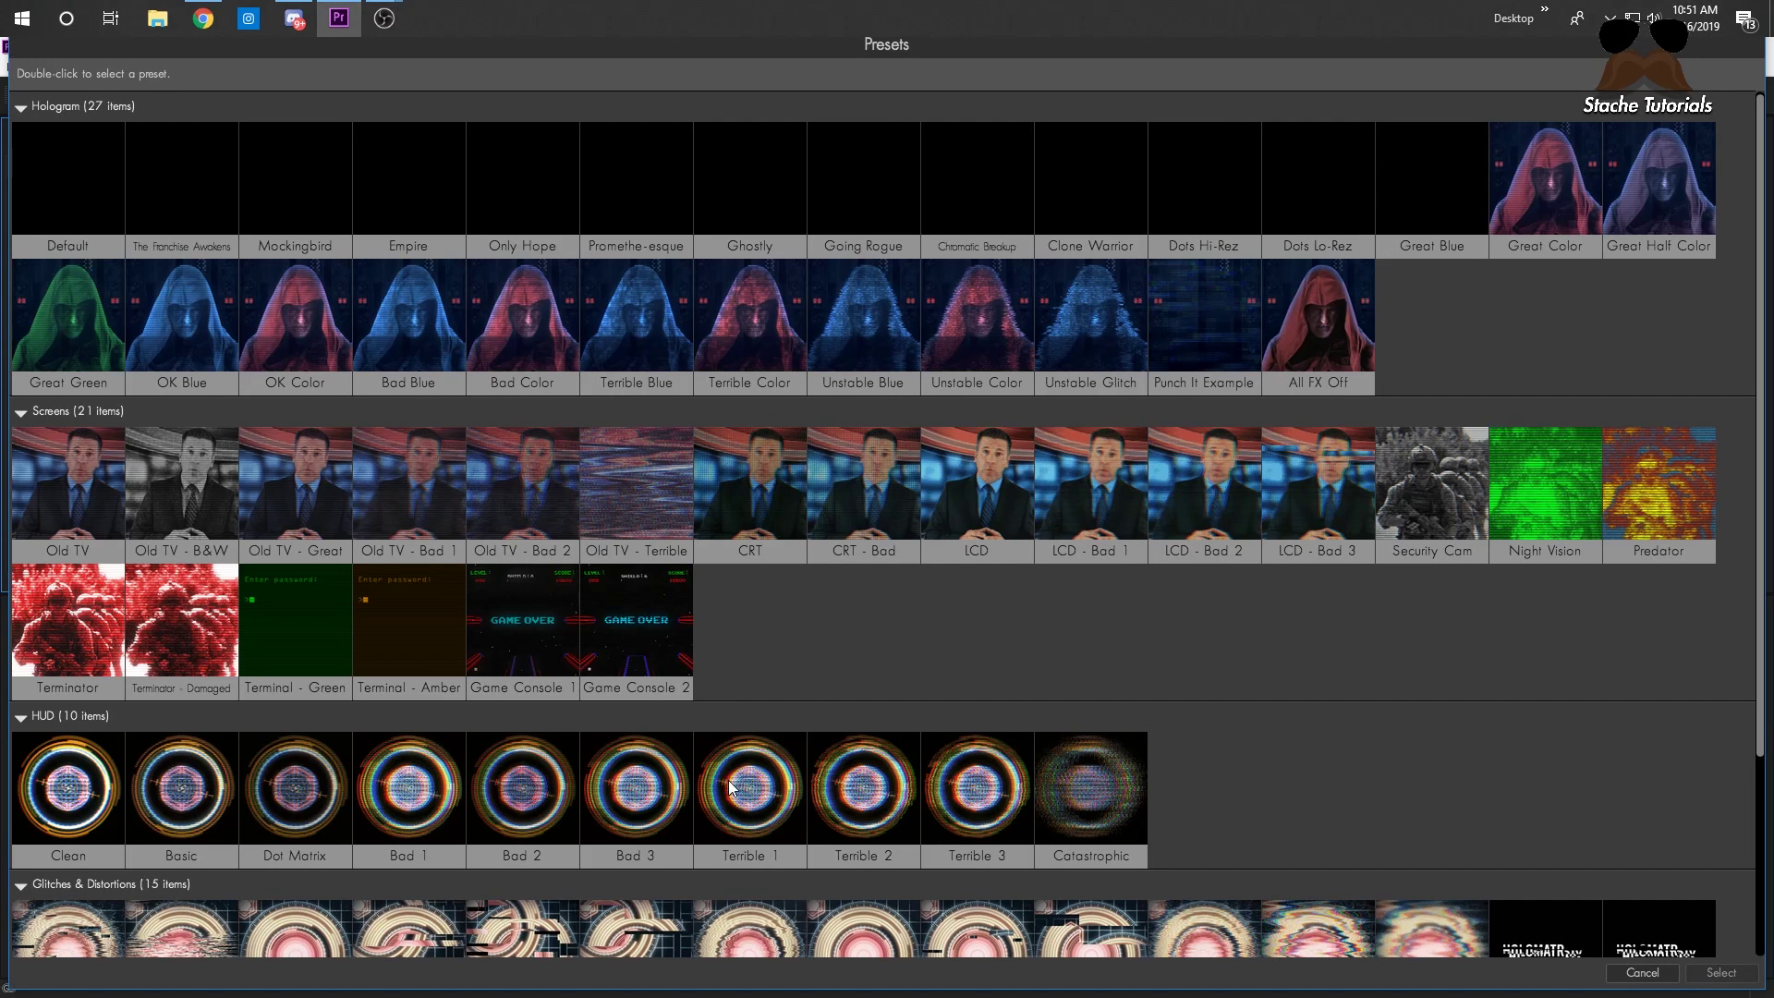
scroll(688, 323, "down", 1)
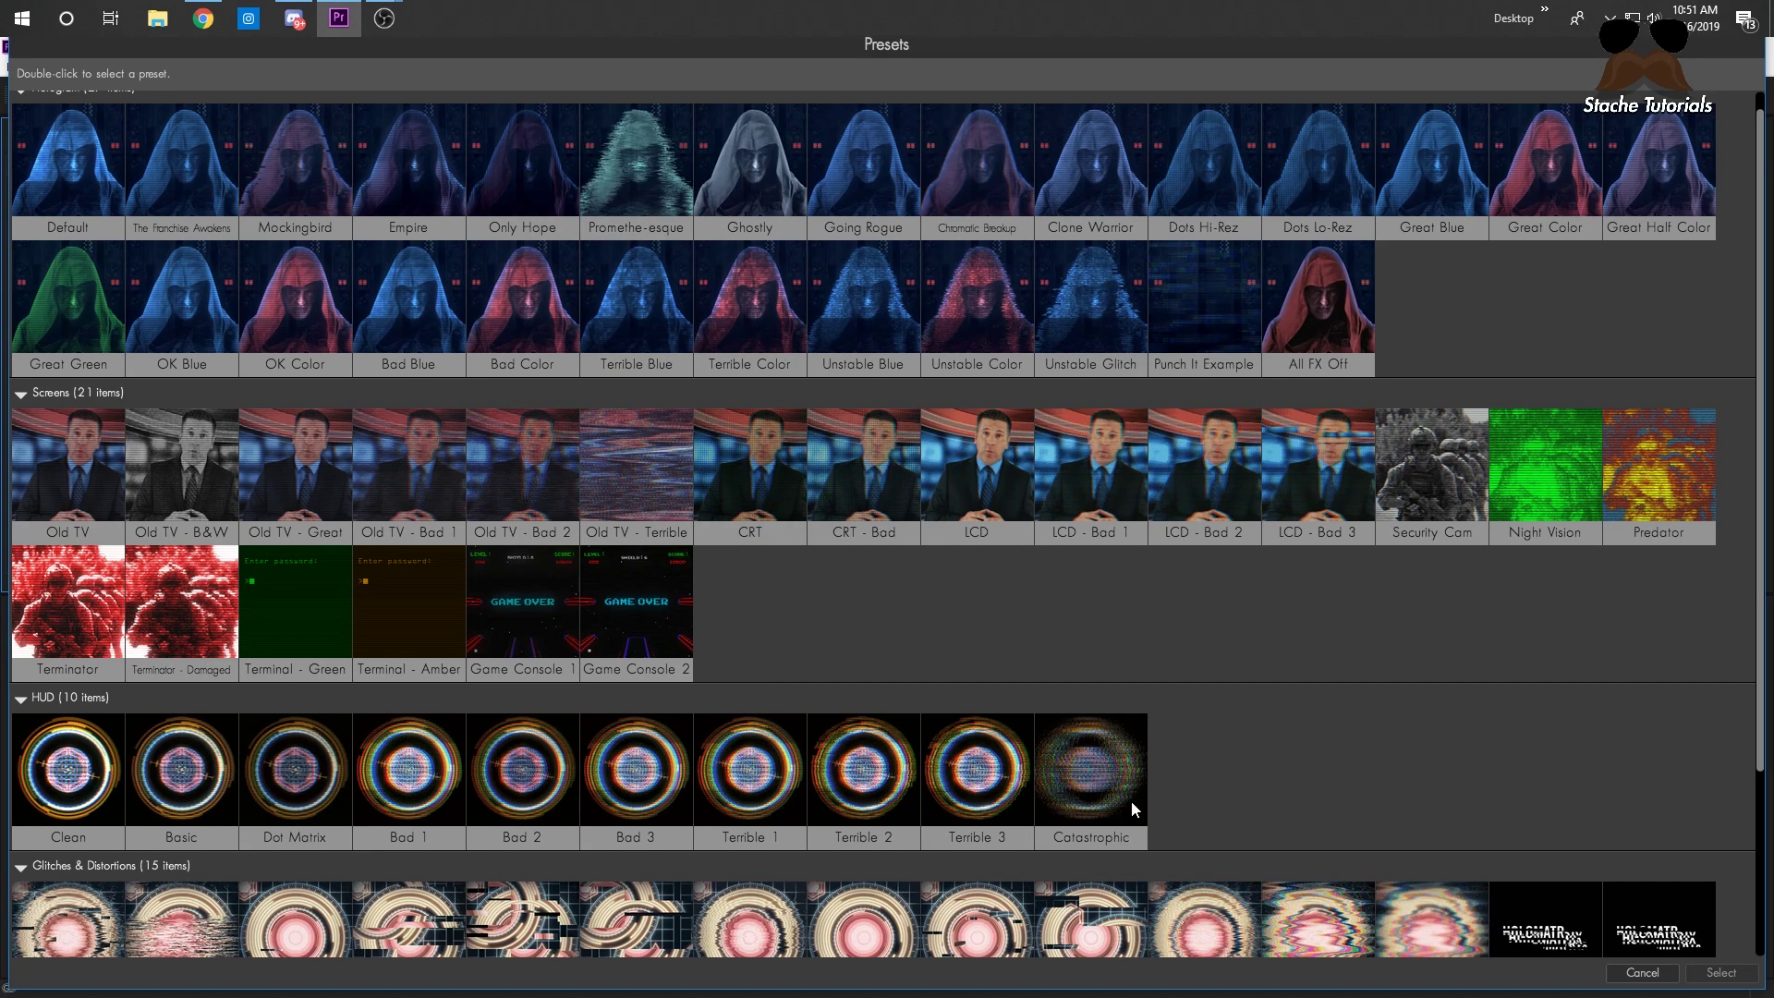
scroll(1131, 801, "down", 2)
scroll(1183, 702, "up", 1)
left_click(662, 223)
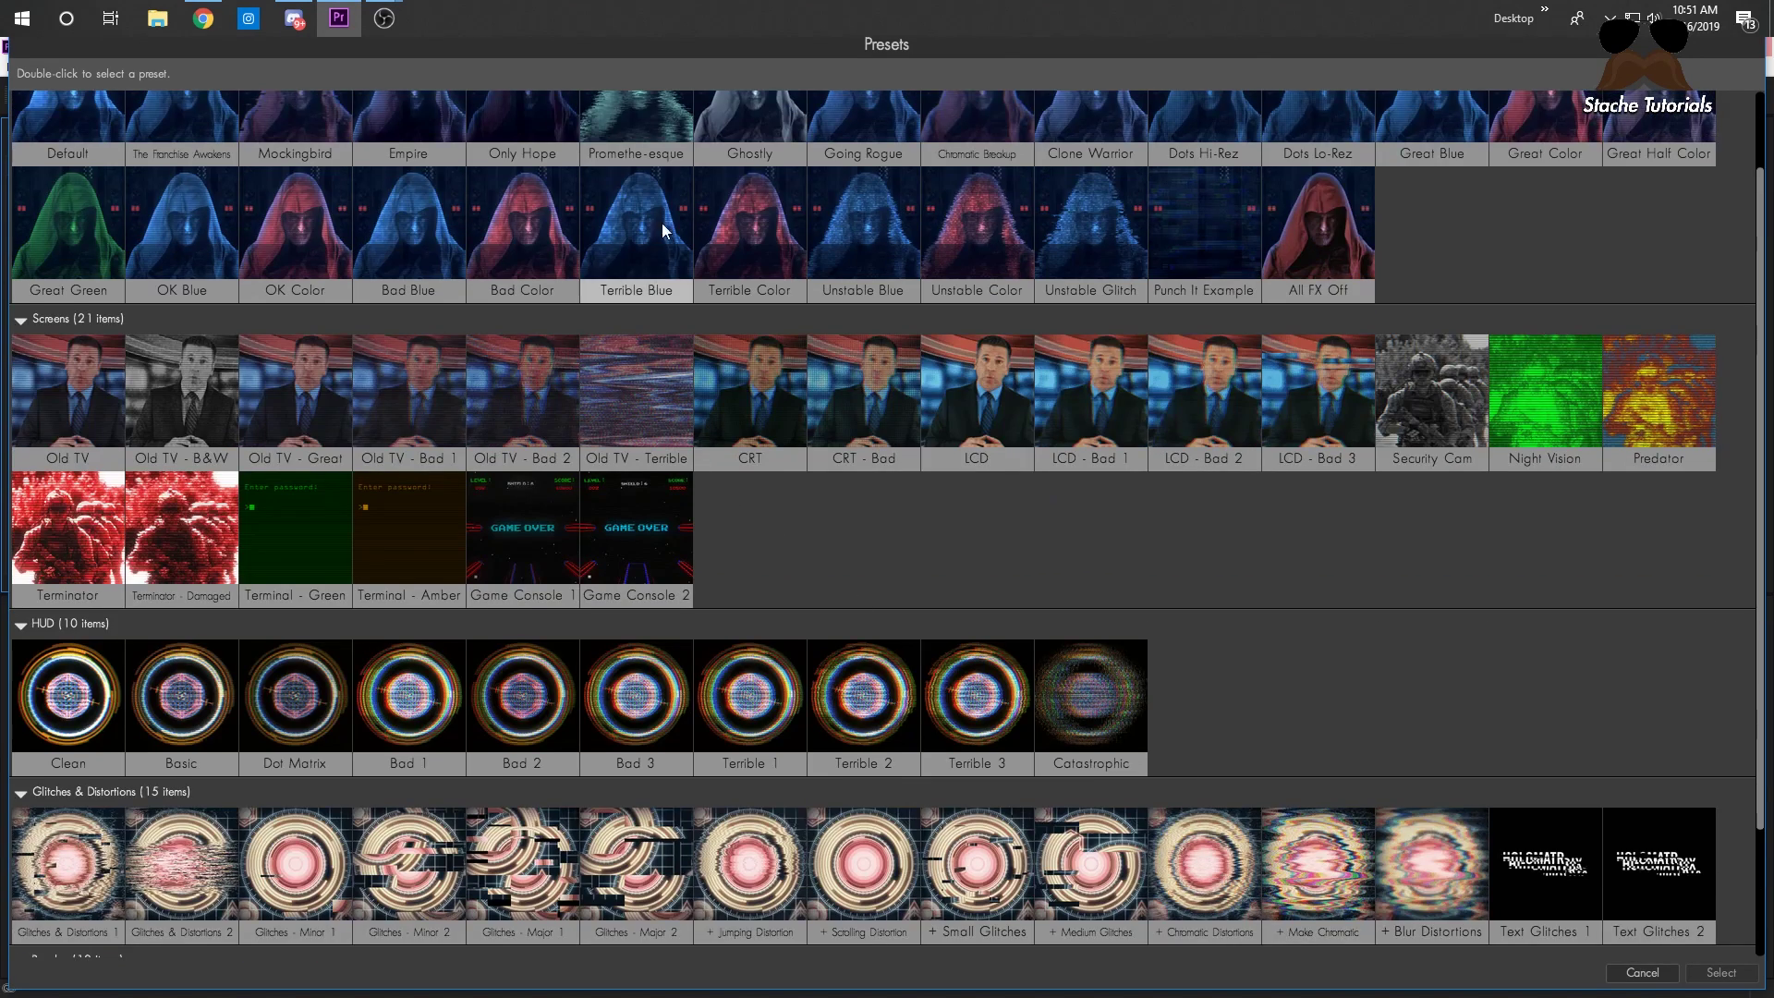
left_click(1718, 973)
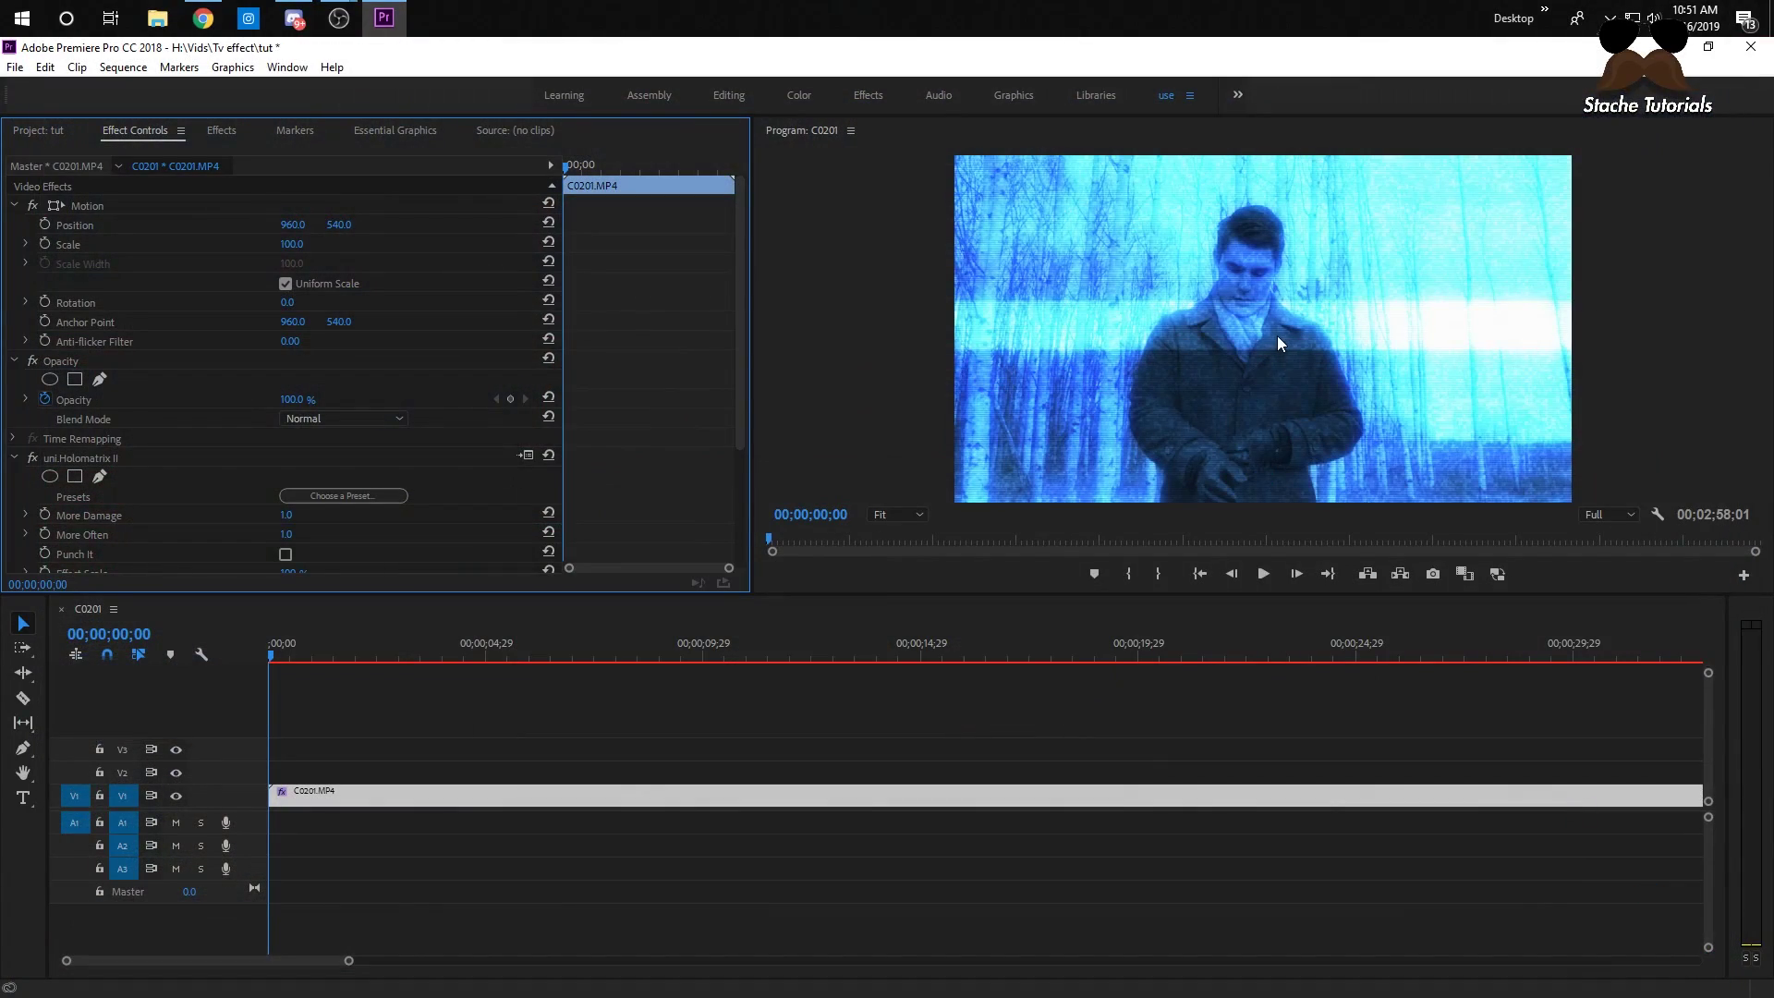
- Switch the preset to Old TV - B&W, then disable and select the Holomatrix effect
left_click(353, 494)
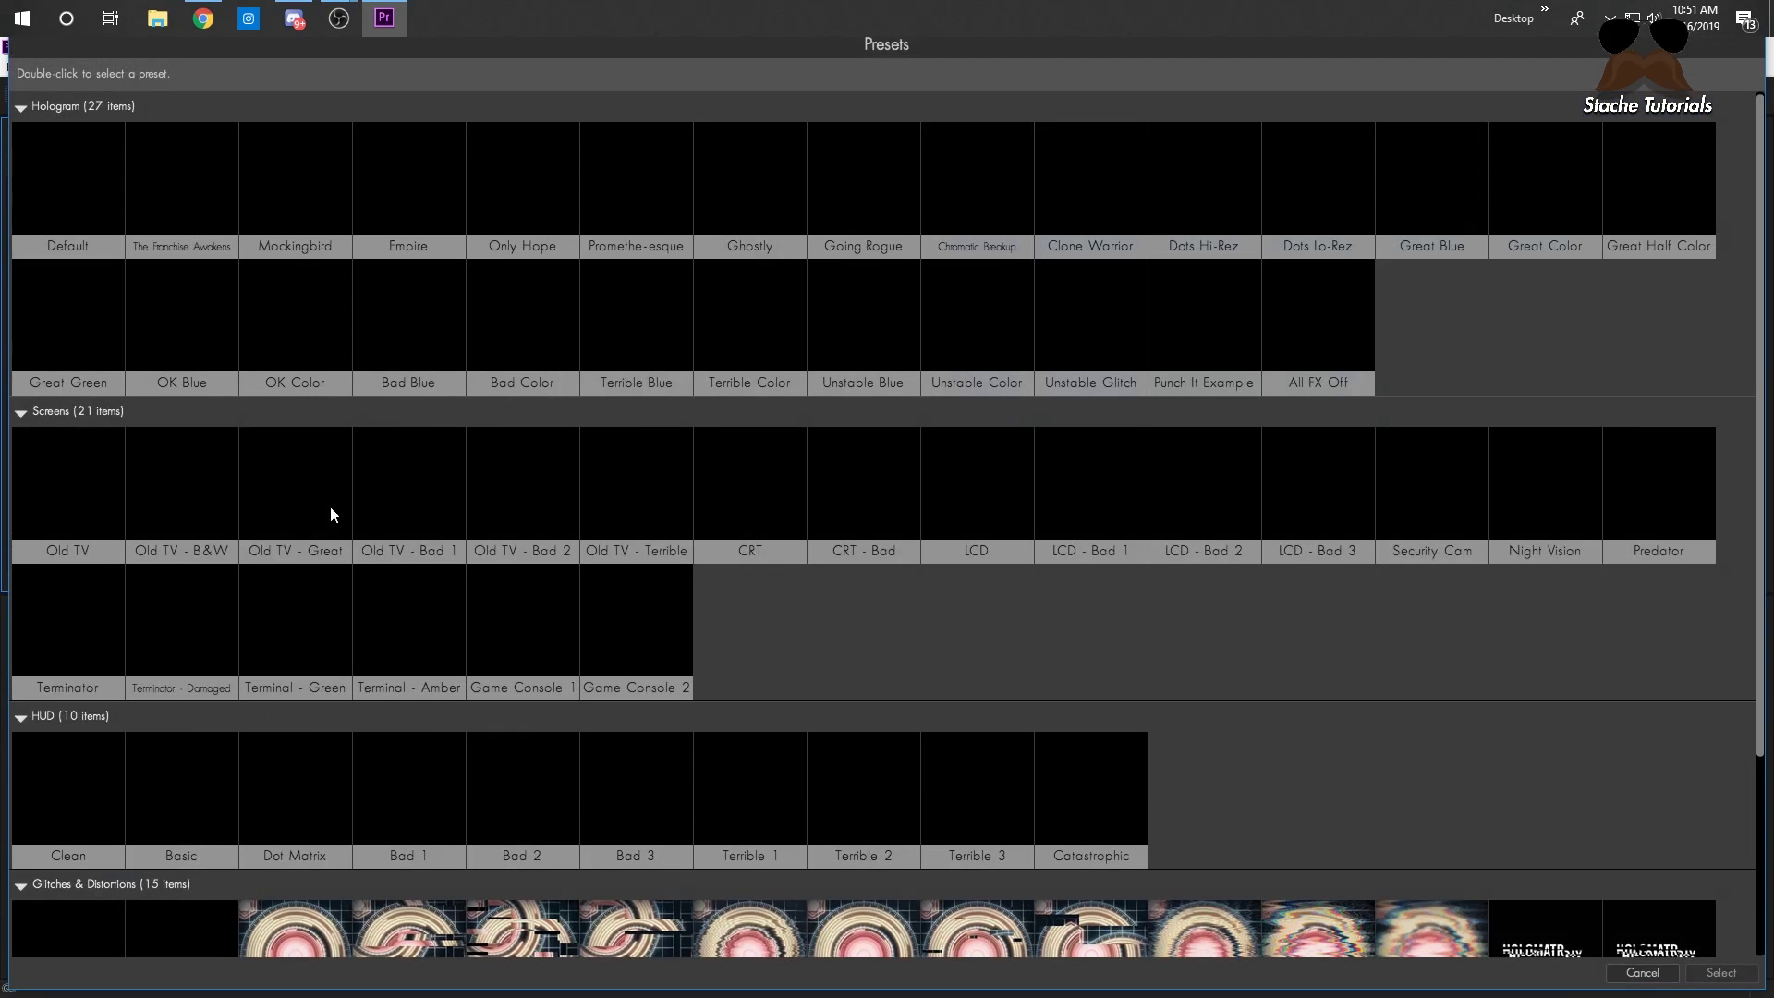
left_click(191, 481)
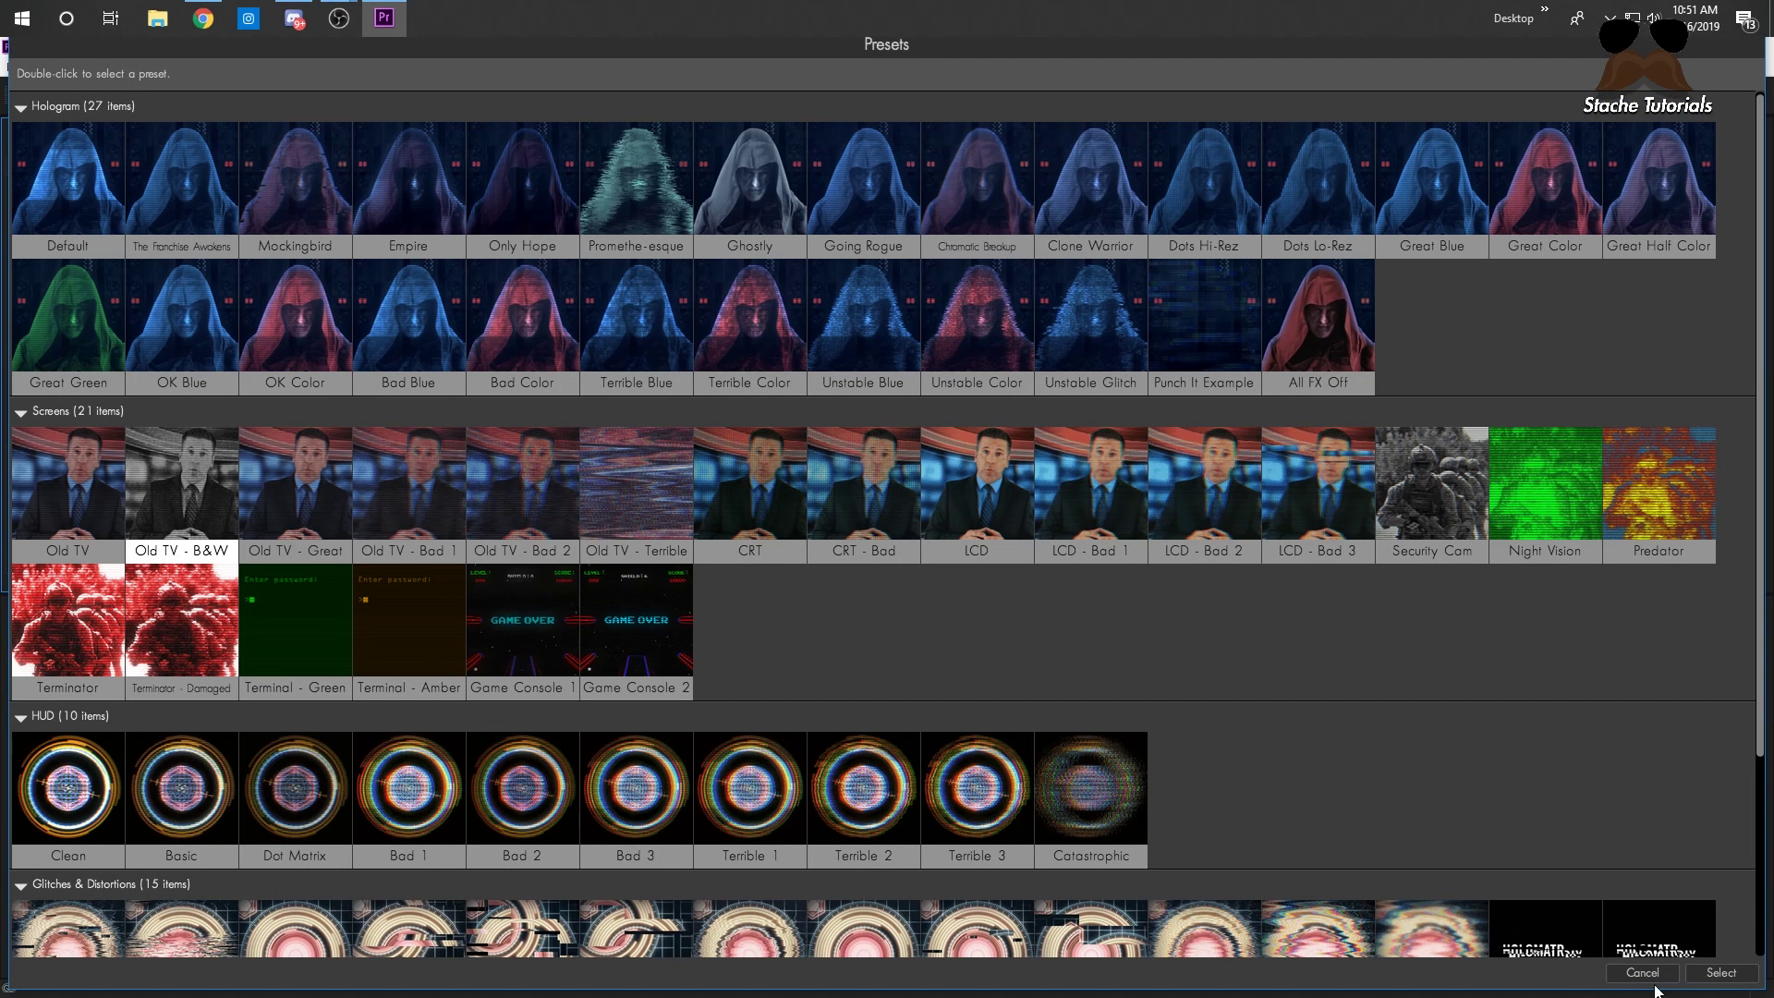
left_click(1721, 973)
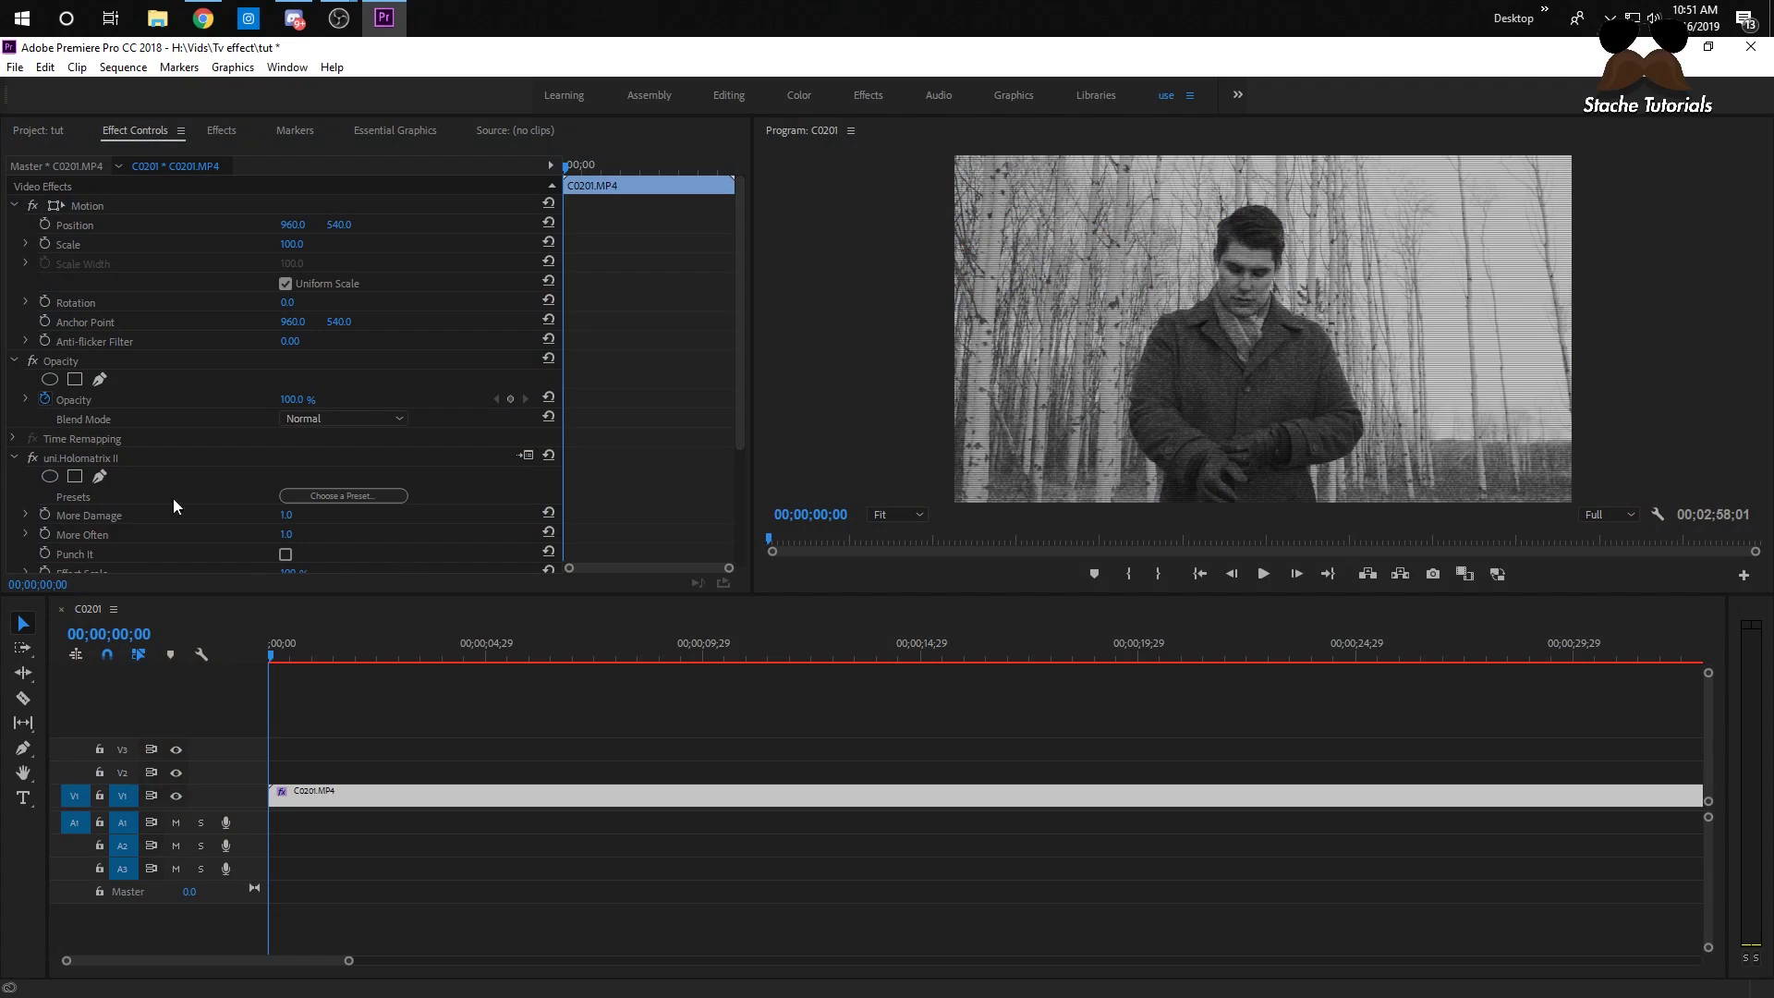
left_click(28, 451)
left_click(91, 452)
- Delete uni.Holomatrix II from C0201.MP4 and scrub the timeline to confirm the natural colours
key("Delete")
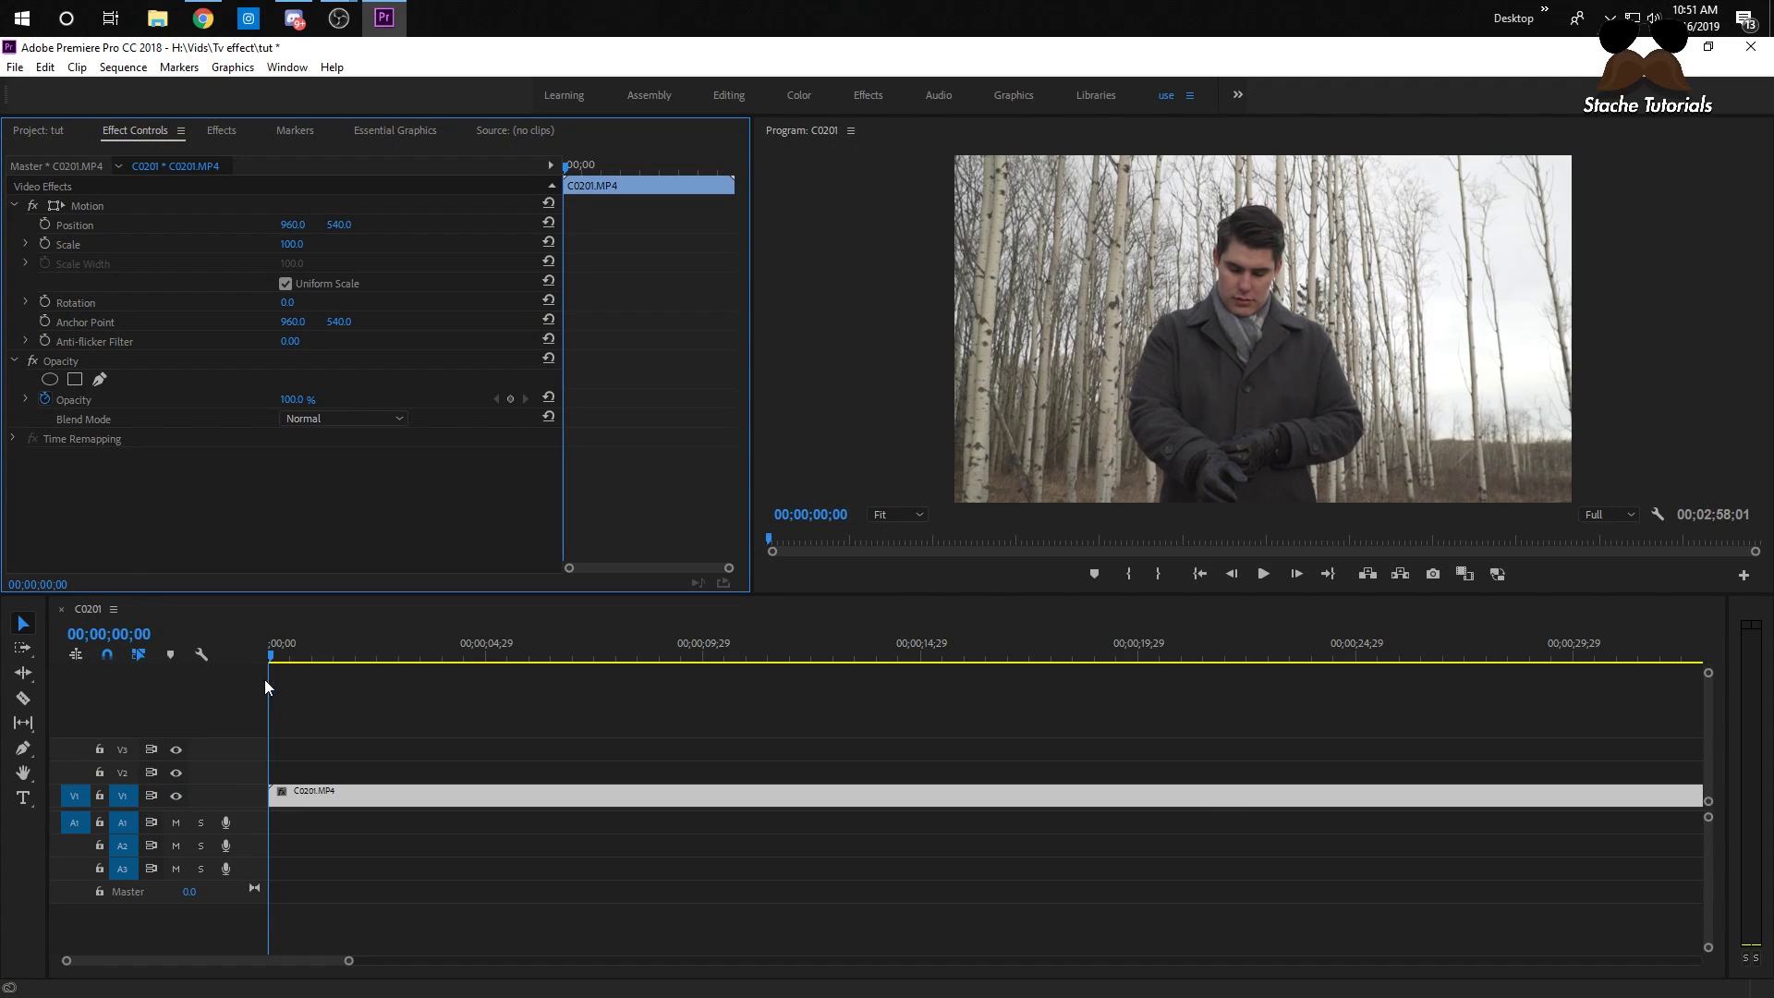
left_click(269, 656)
left_click_drag(268, 652, 351, 673)
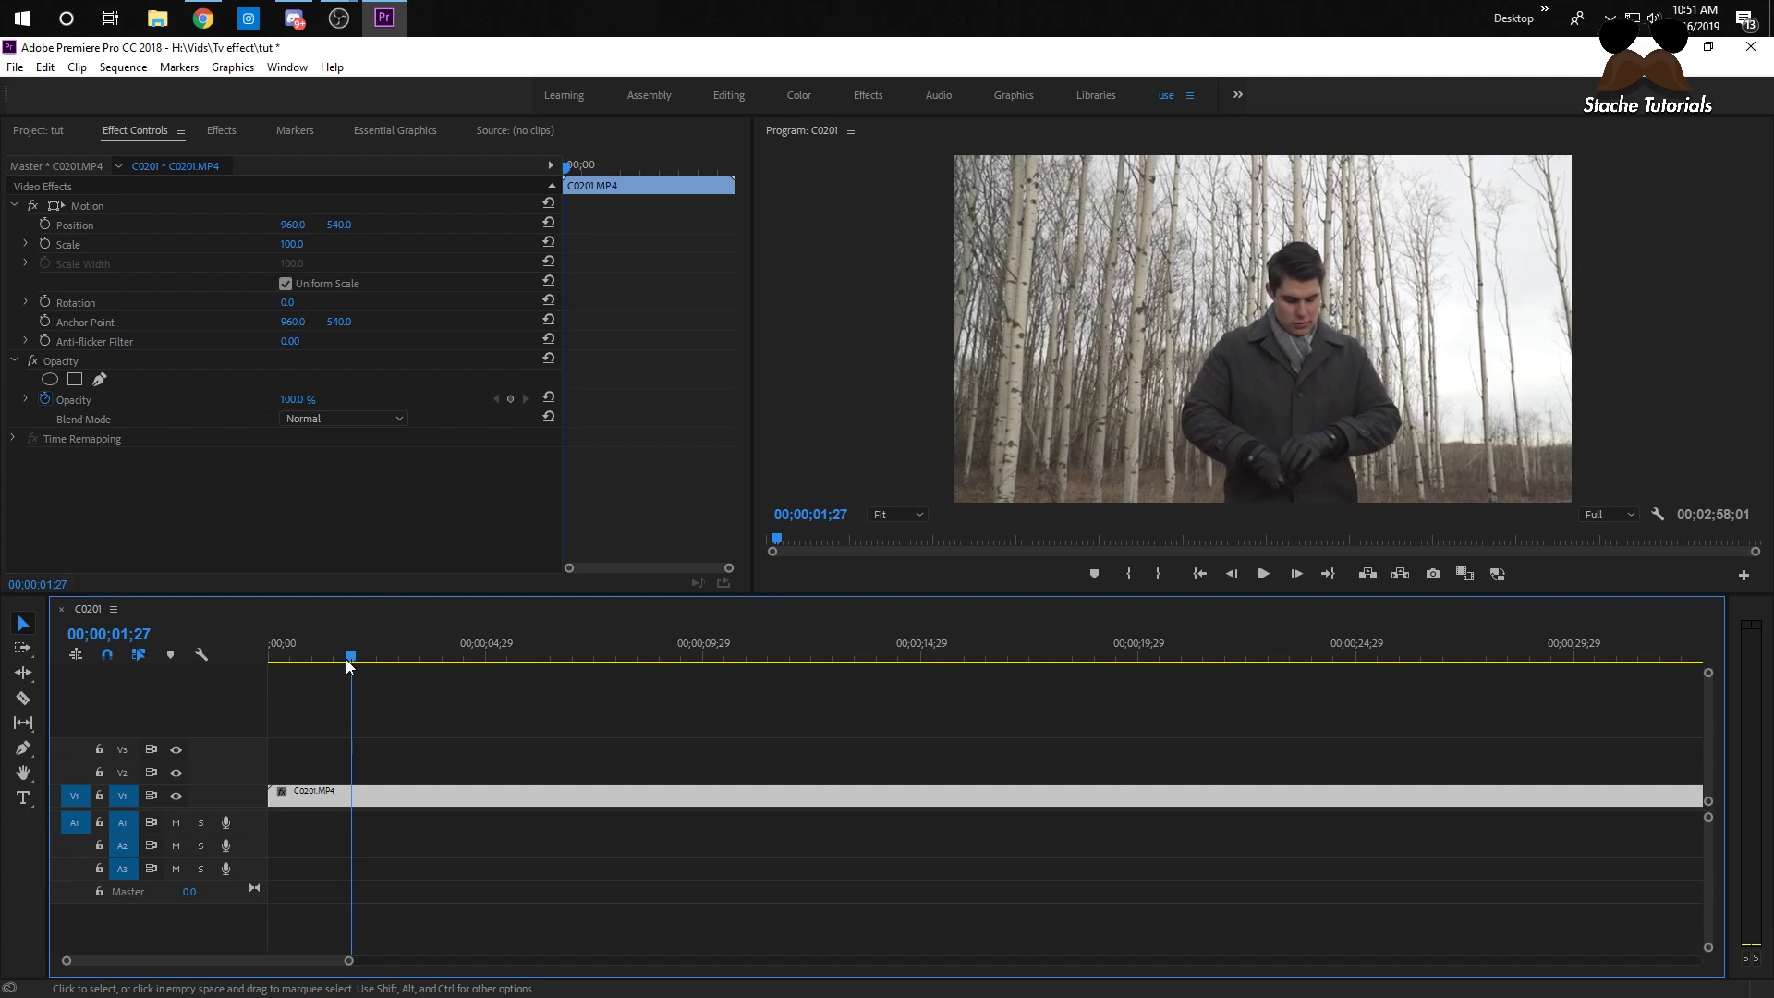
left_click_drag(348, 658, 272, 656)
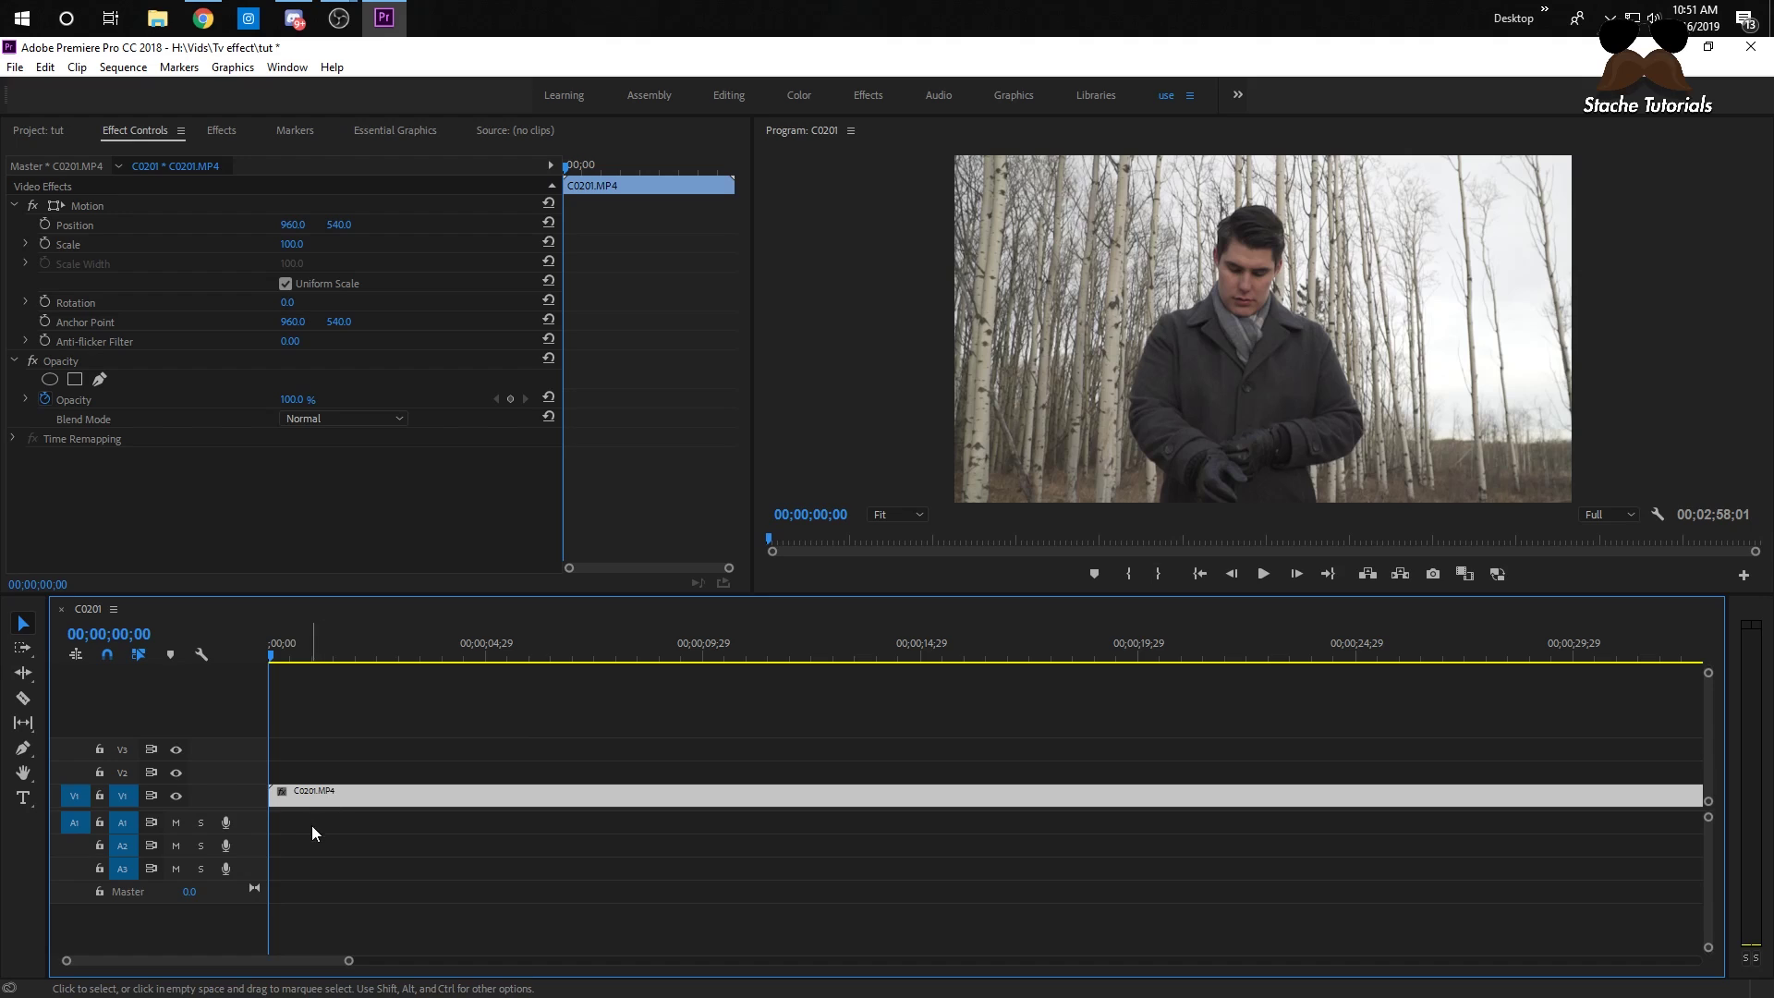
- Copy C0201.MP4 onto V2 above the original and freeze the copy with Add Frame Hold
left_click_drag(343, 796, 349, 775)
left_click(351, 795)
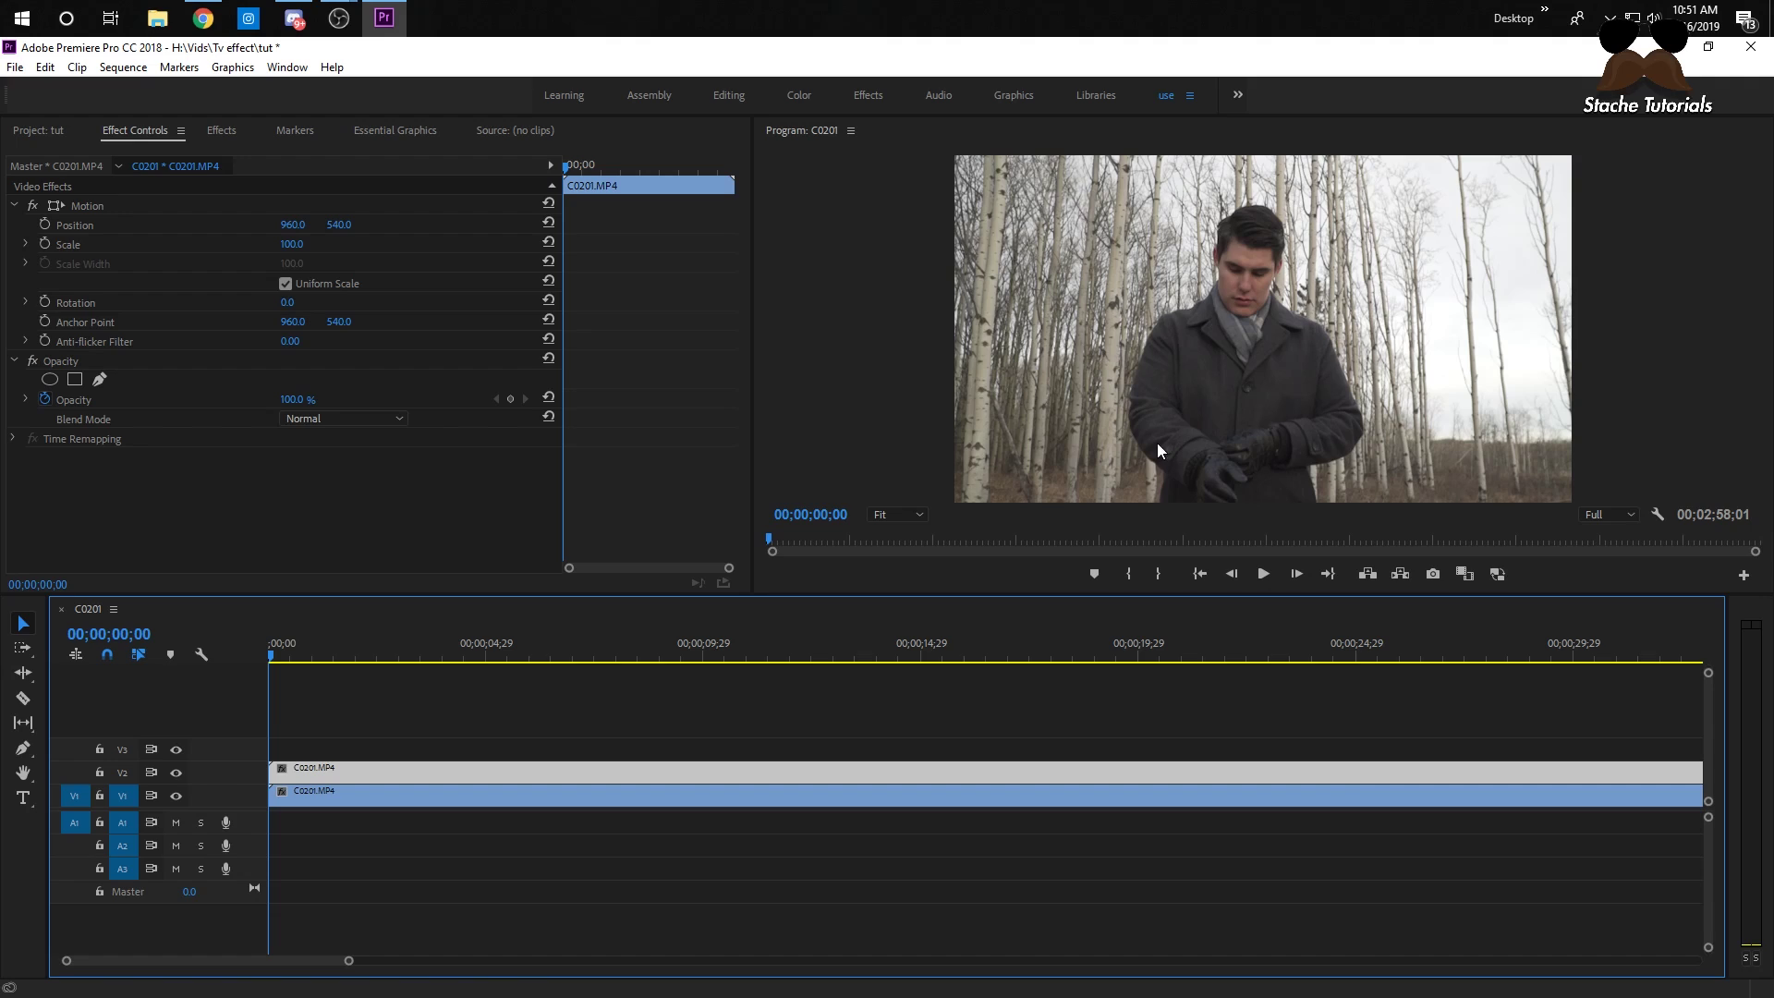
right_click(357, 773)
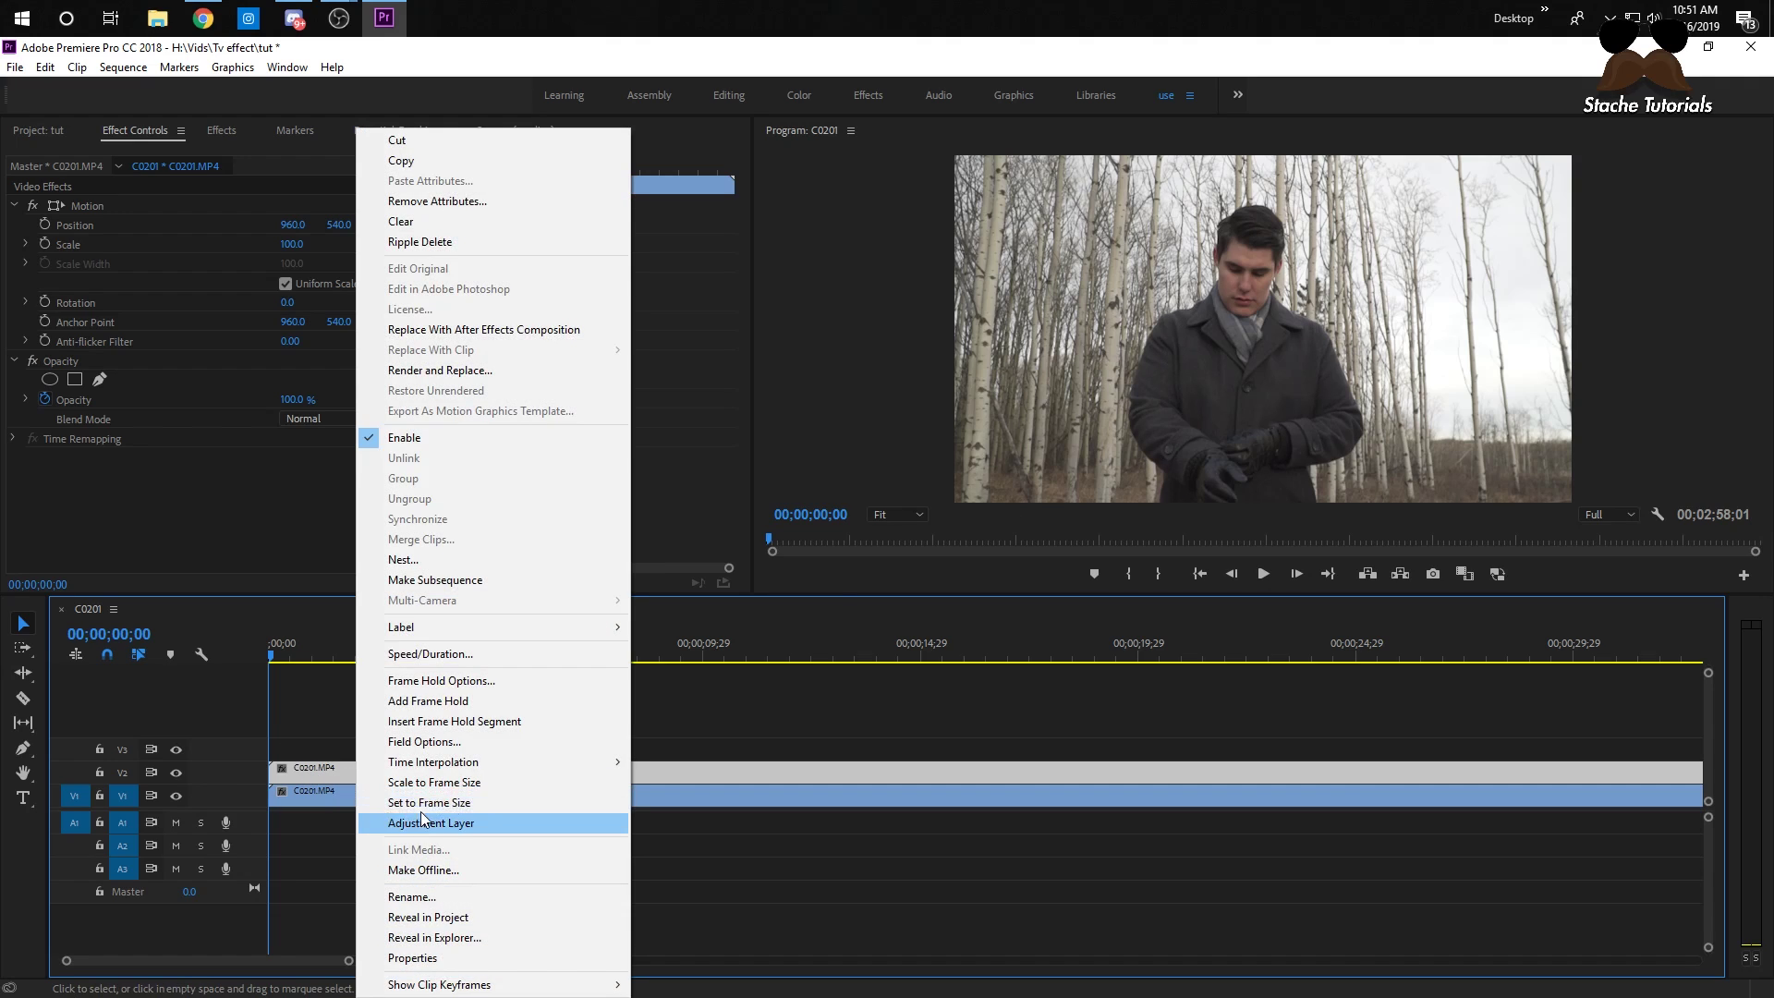
left_click(442, 704)
left_click_drag(351, 652, 564, 667)
left_click(270, 660)
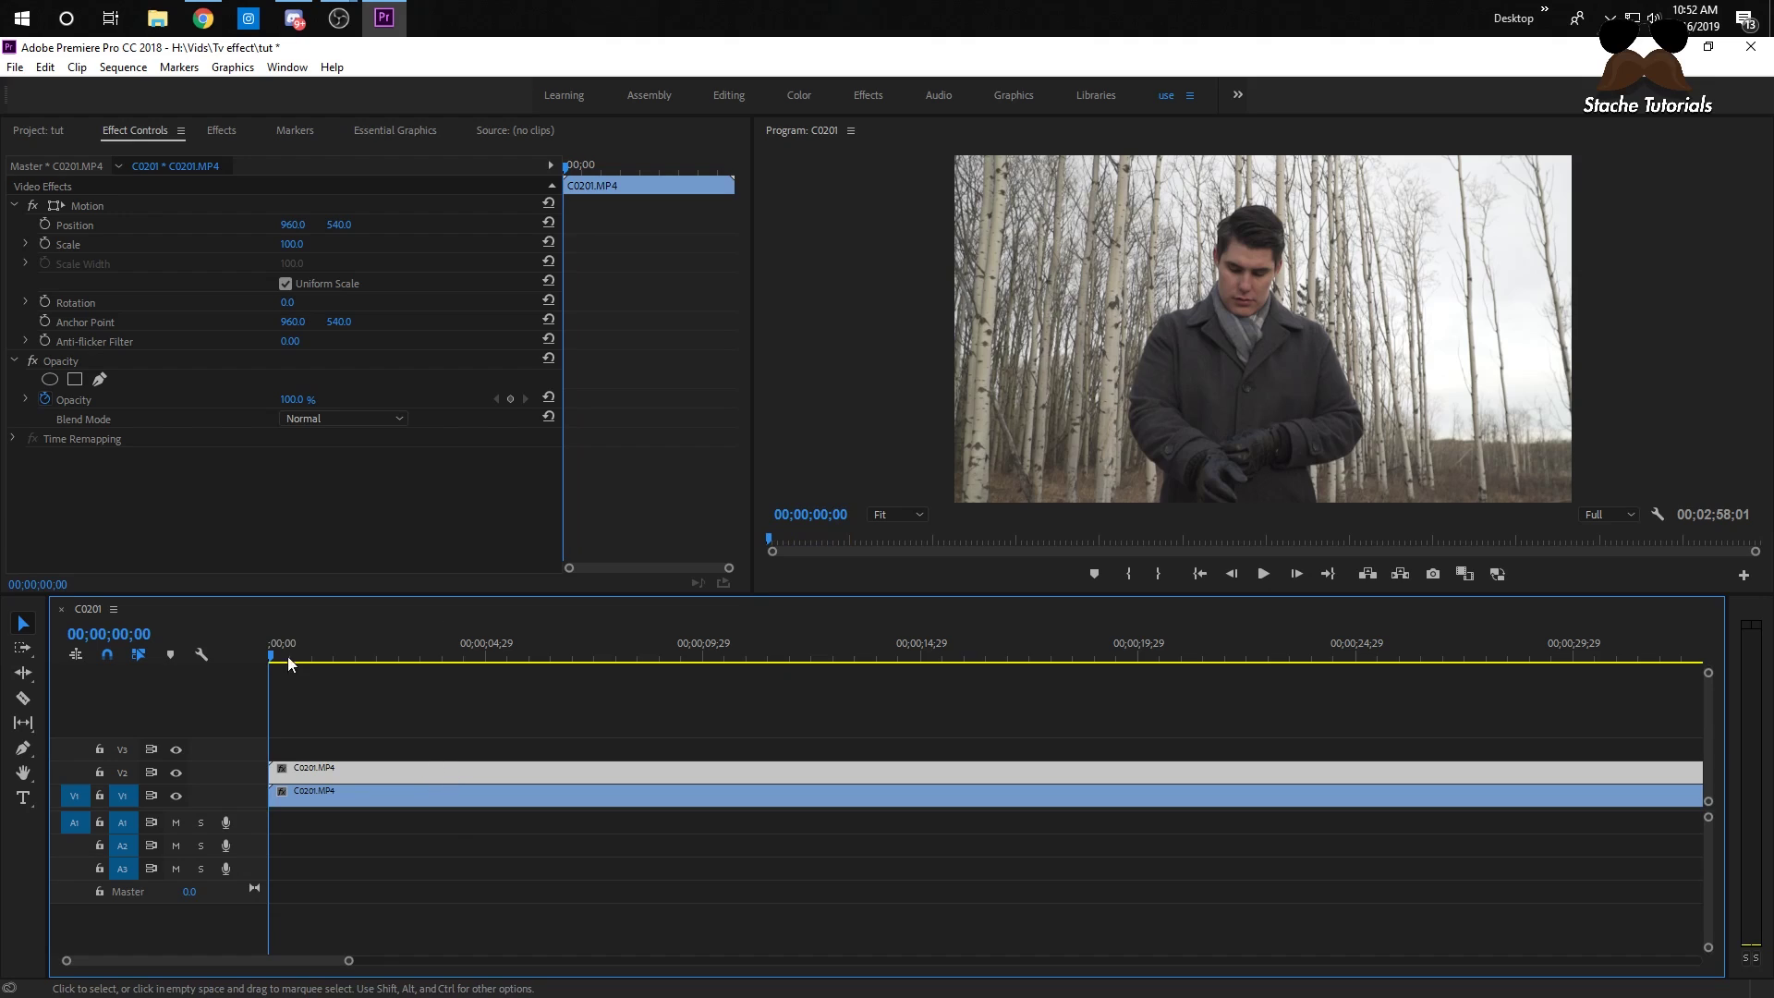
left_click(54, 361)
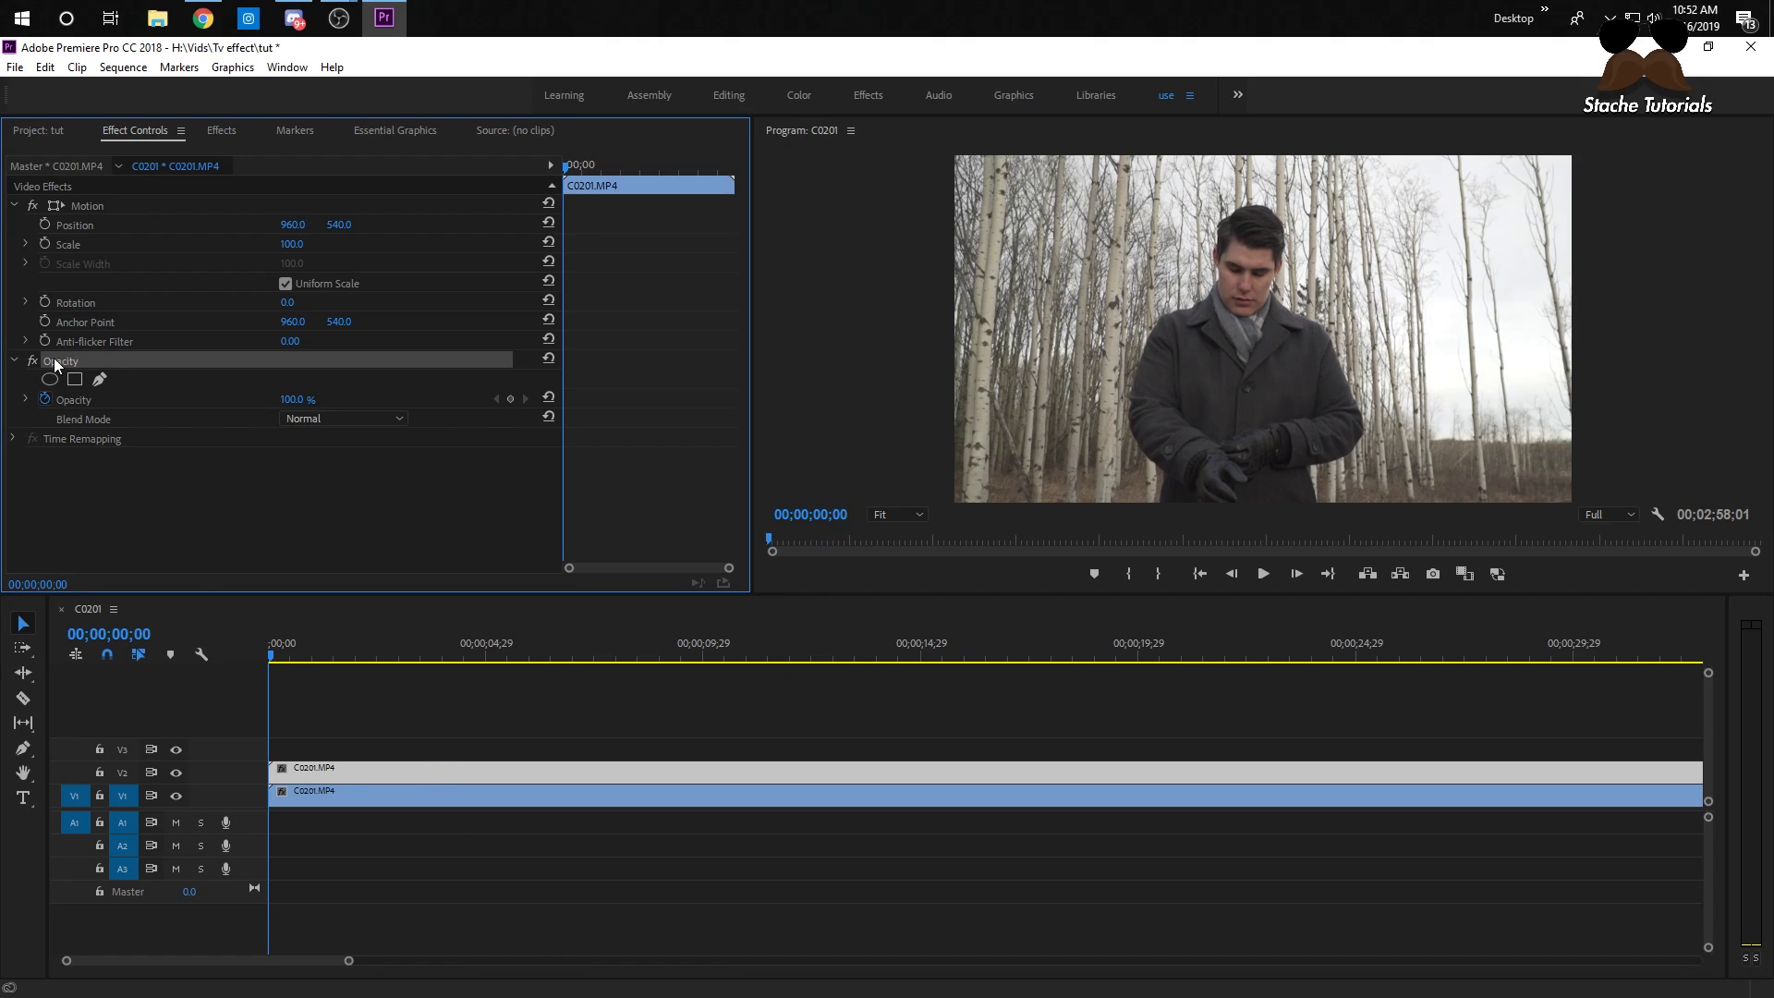
- Start a bezier pen mask on the V2 opacity, tracing the man's left side, shoulder and head
left_click(101, 379)
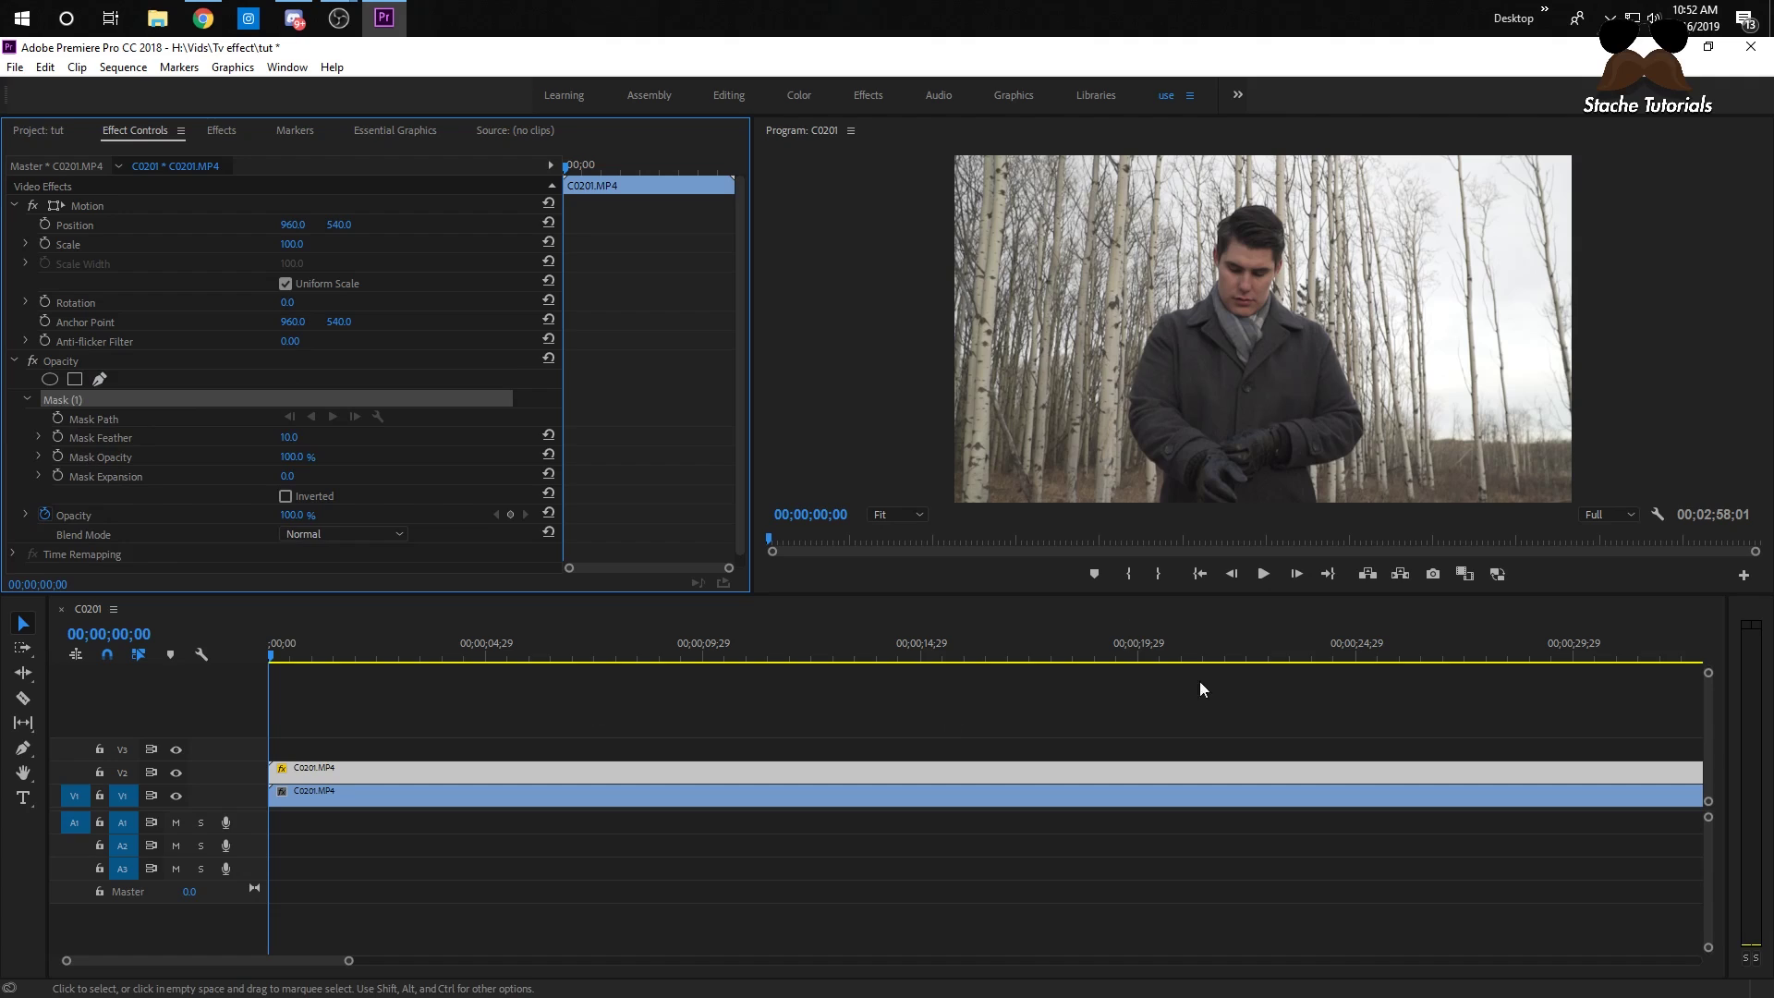
left_click(1161, 500)
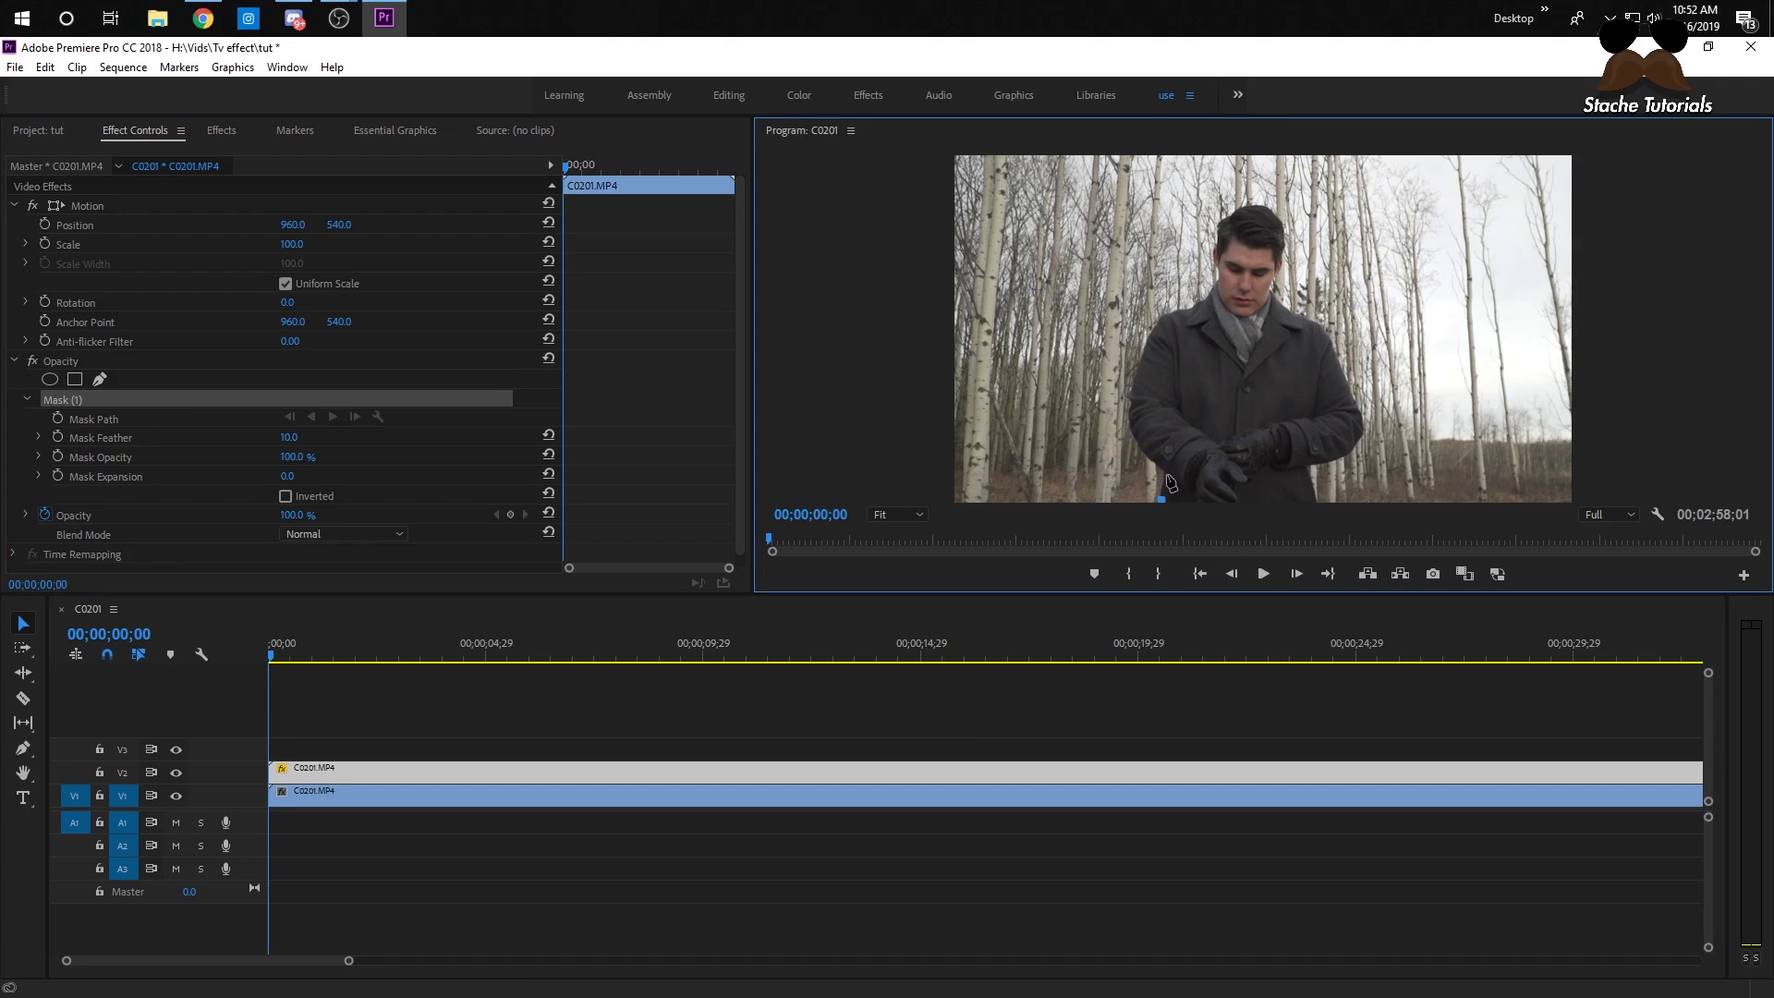
left_click(1133, 431)
left_click(1133, 388)
left_click(1158, 317)
left_click(1199, 306)
left_click(1221, 225)
left_click(1232, 214)
left_click(1249, 207)
left_click(1261, 206)
left_click(1274, 214)
left_click(1281, 249)
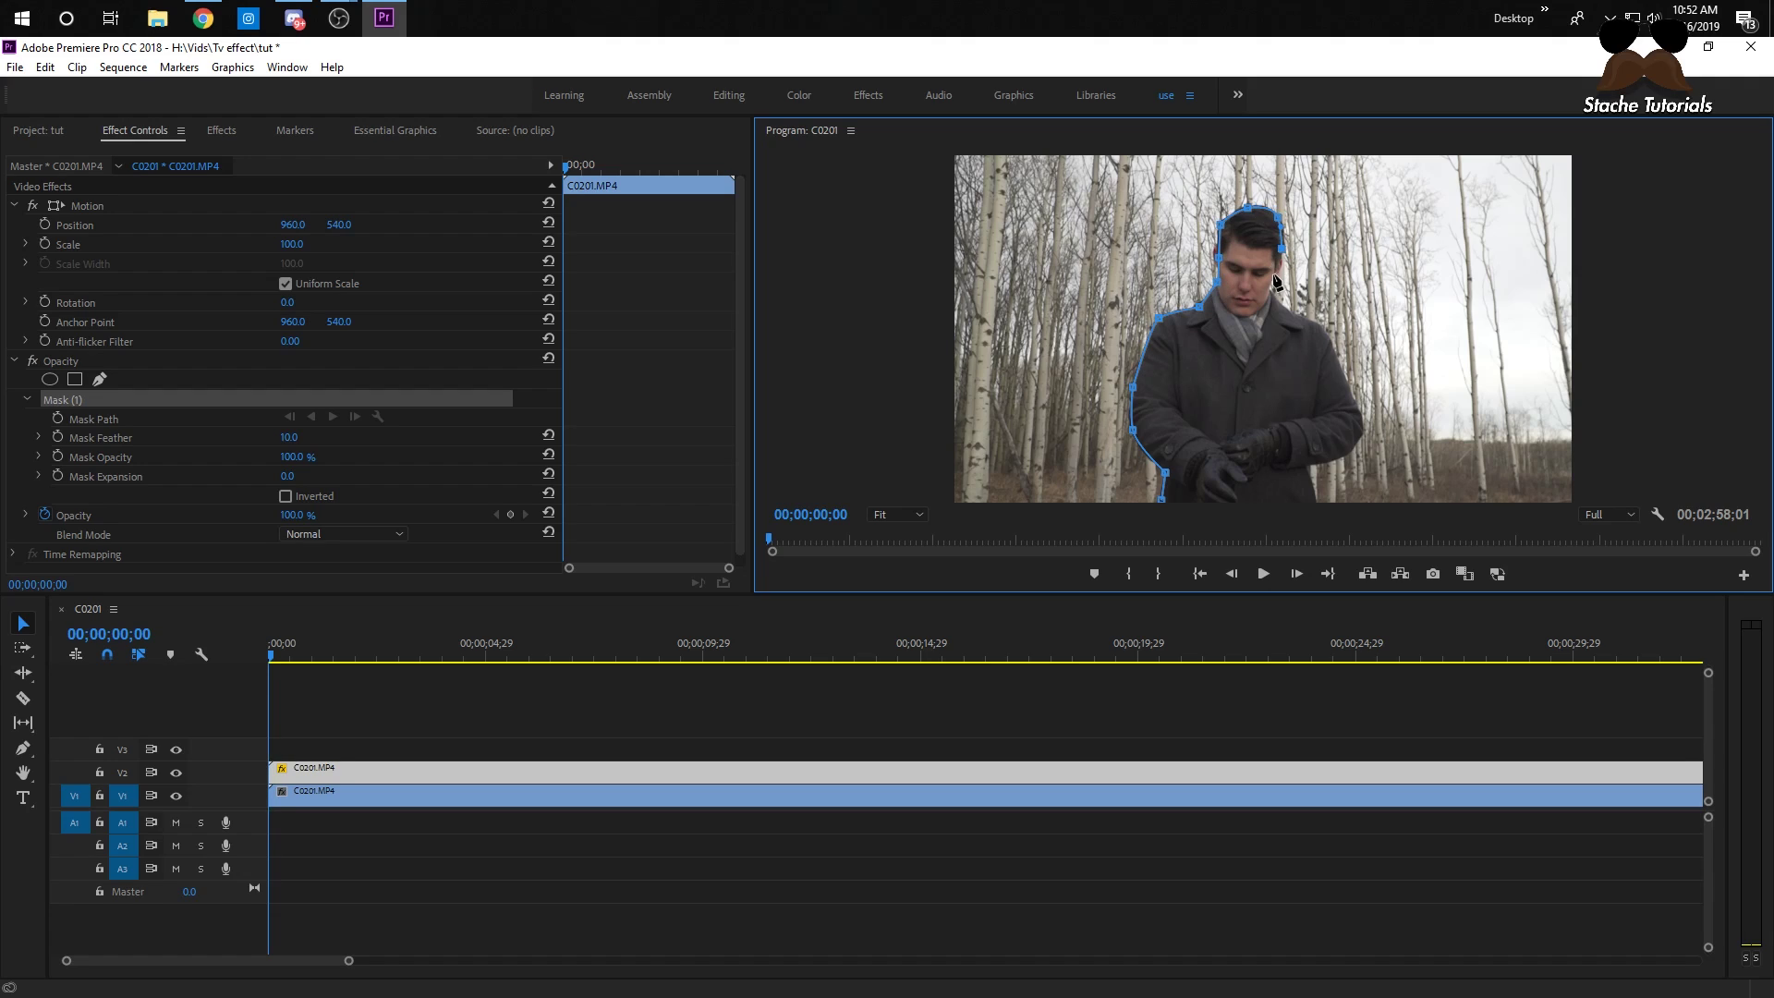
- Continue the mask over the right shoulder and down the coat, closing it at the bottom
left_click_drag(1274, 294, 1275, 300)
key("ctrl+z")
left_click(1292, 315)
left_click(1303, 315)
left_click(1320, 326)
left_click(1351, 382)
left_click(1364, 433)
left_click(1305, 465)
left_click(1226, 493)
left_click_drag(1227, 493, 1229, 500)
key("ctrl+z")
left_click(1164, 499)
left_click(901, 514)
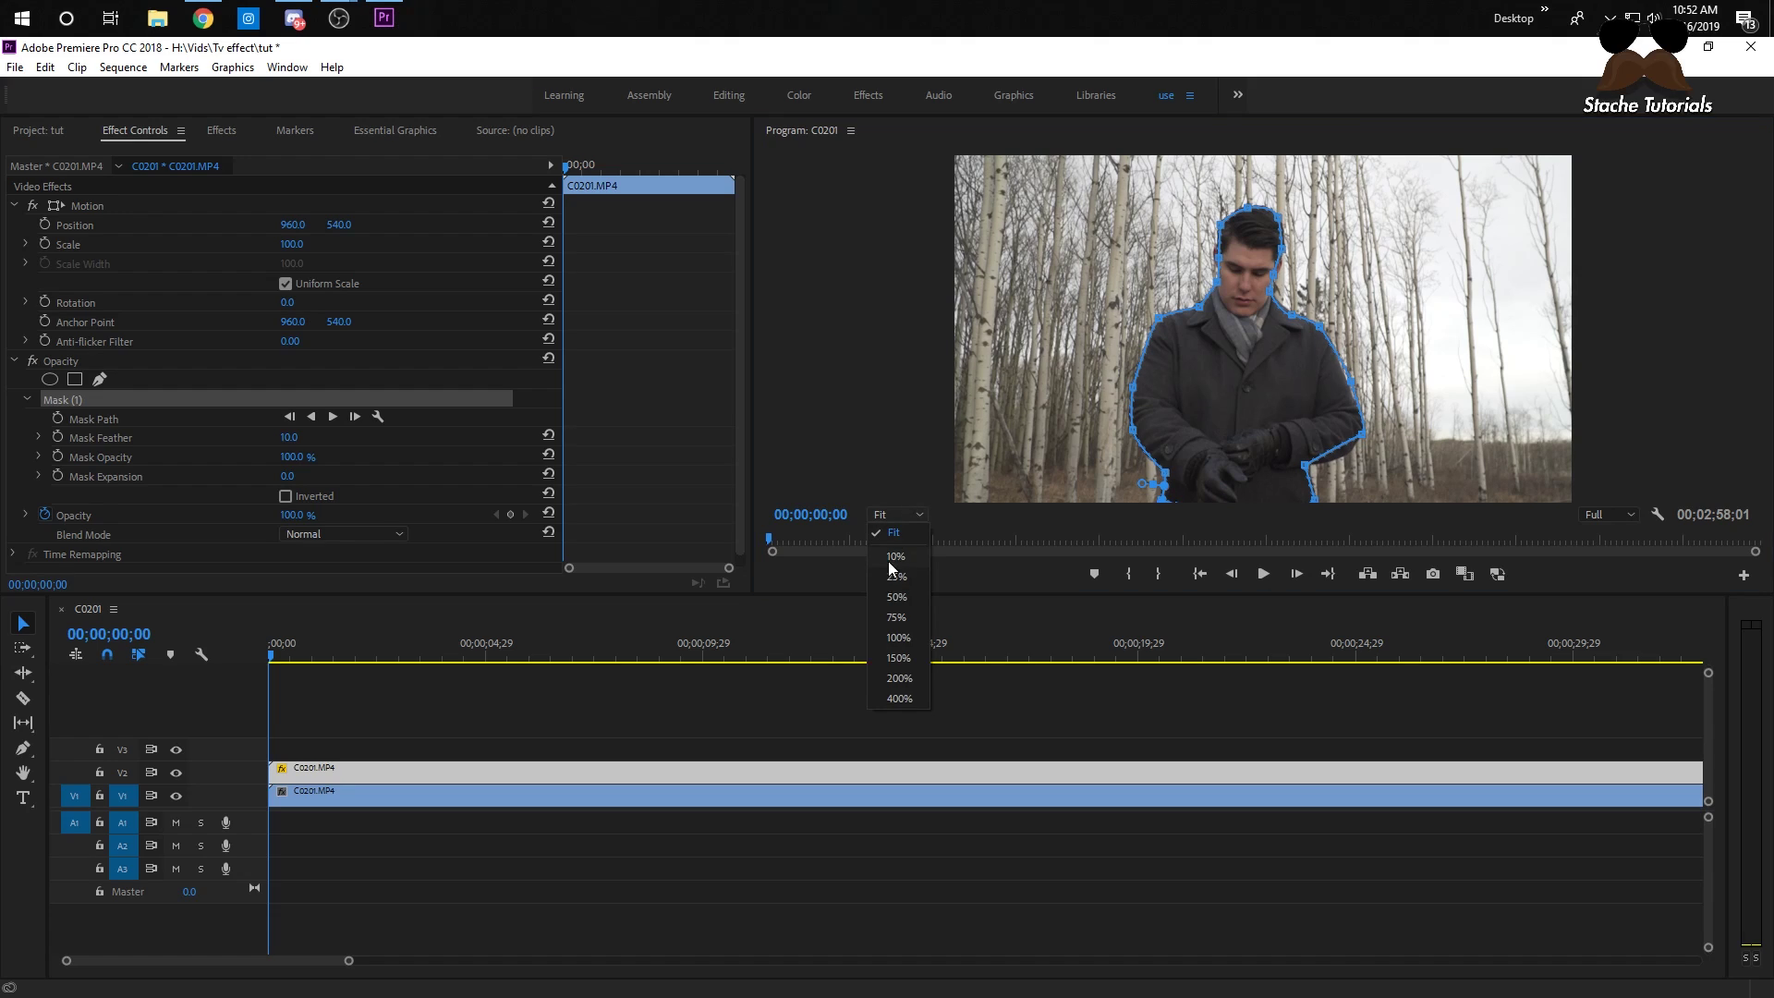
- At 10% preview zoom, pull the bottom-left mask point below the frame, then refit the view
left_click(895, 556)
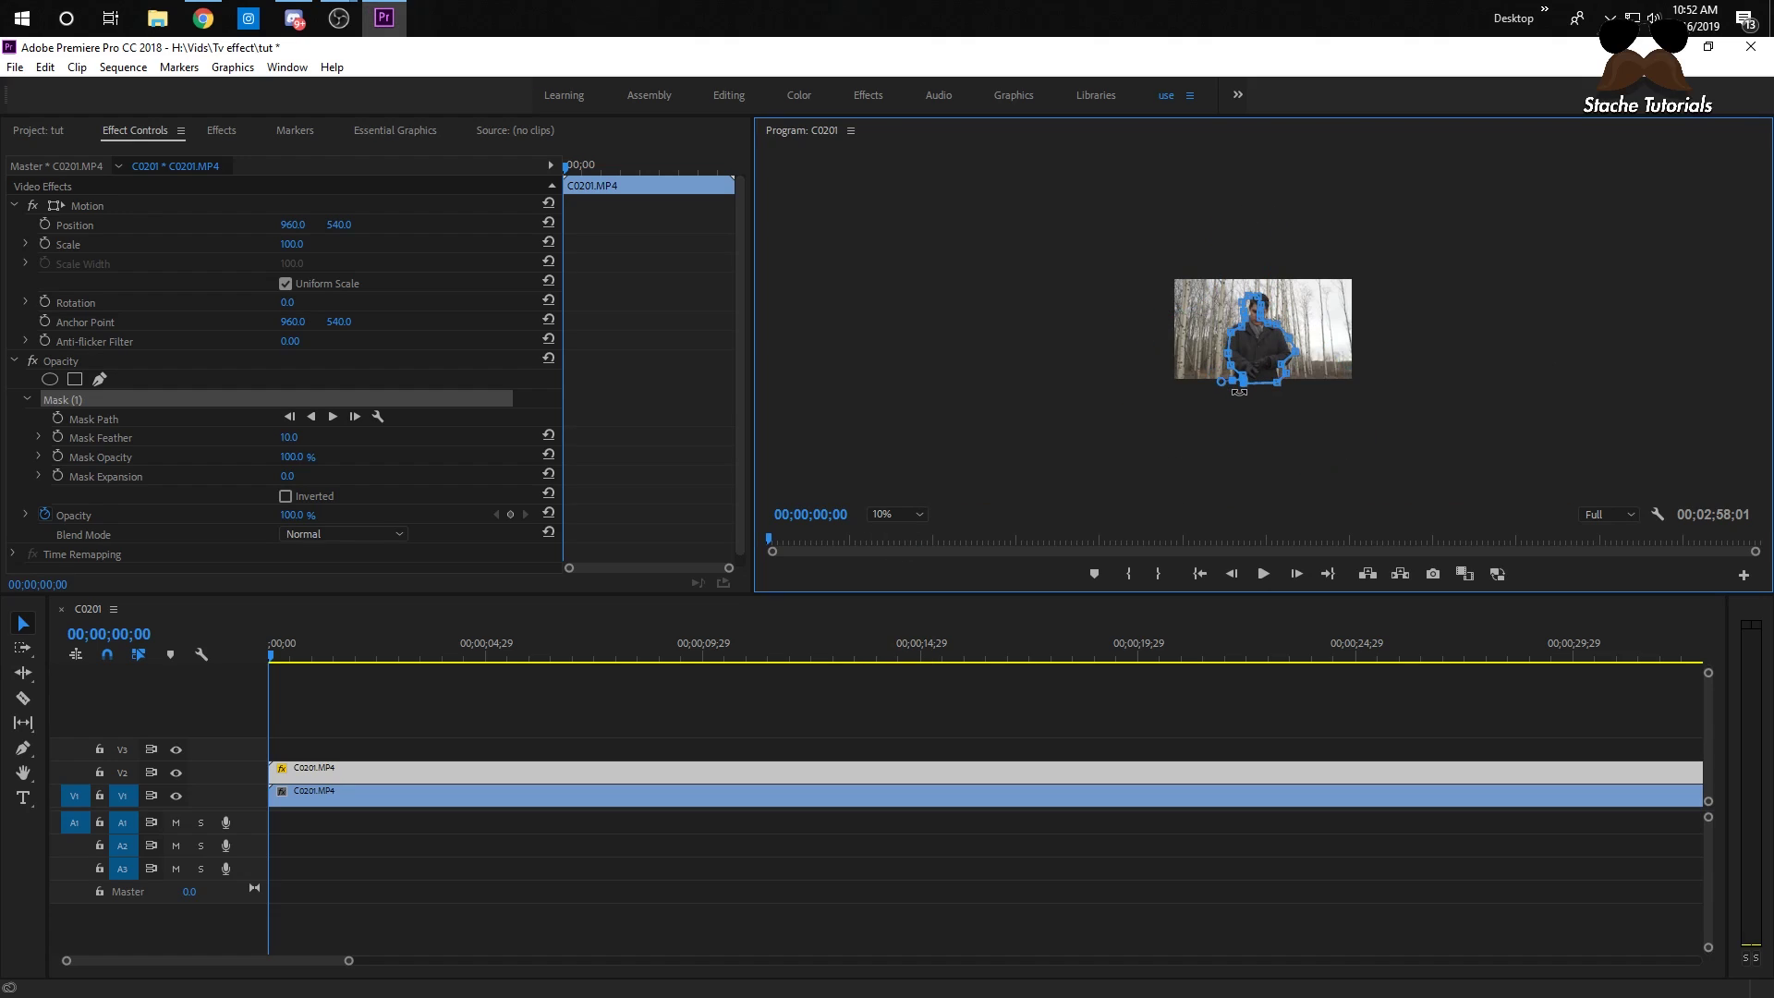
left_click_drag(1237, 392, 1236, 393)
left_click(923, 514)
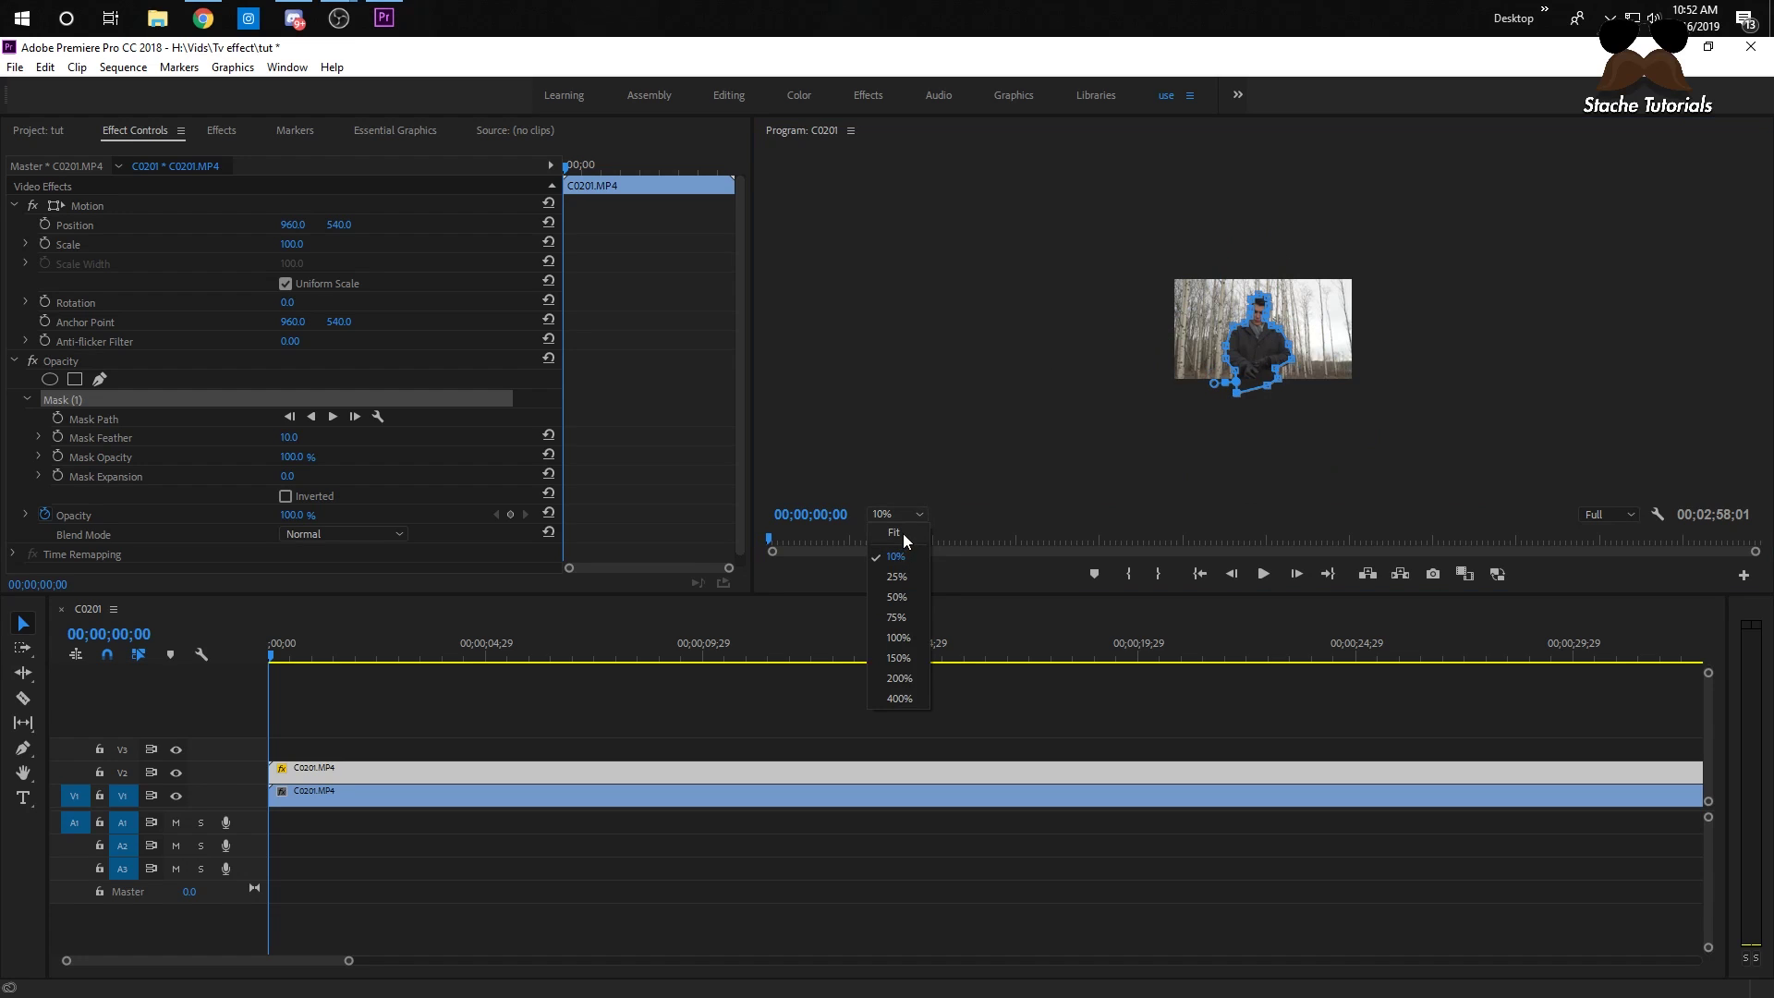
left_click(902, 534)
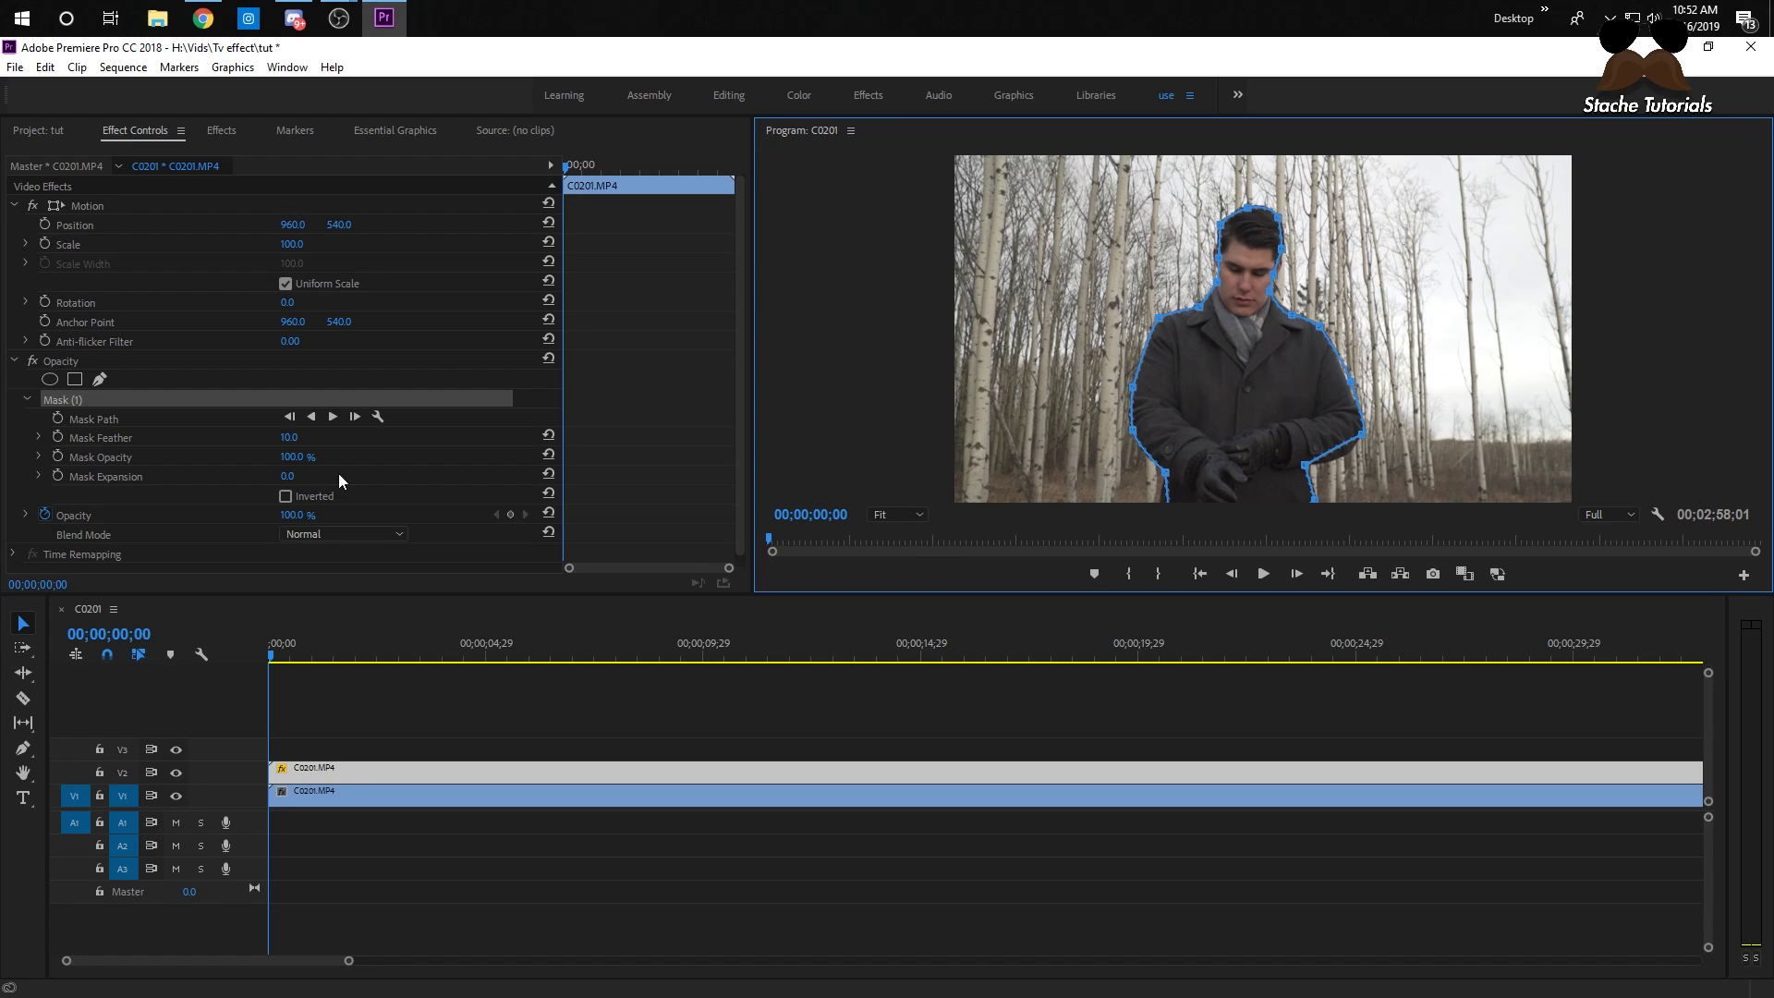
- Scrub the sequence to check the mask, deselect the clip and return to the start
left_click_drag(399, 666, 497, 658)
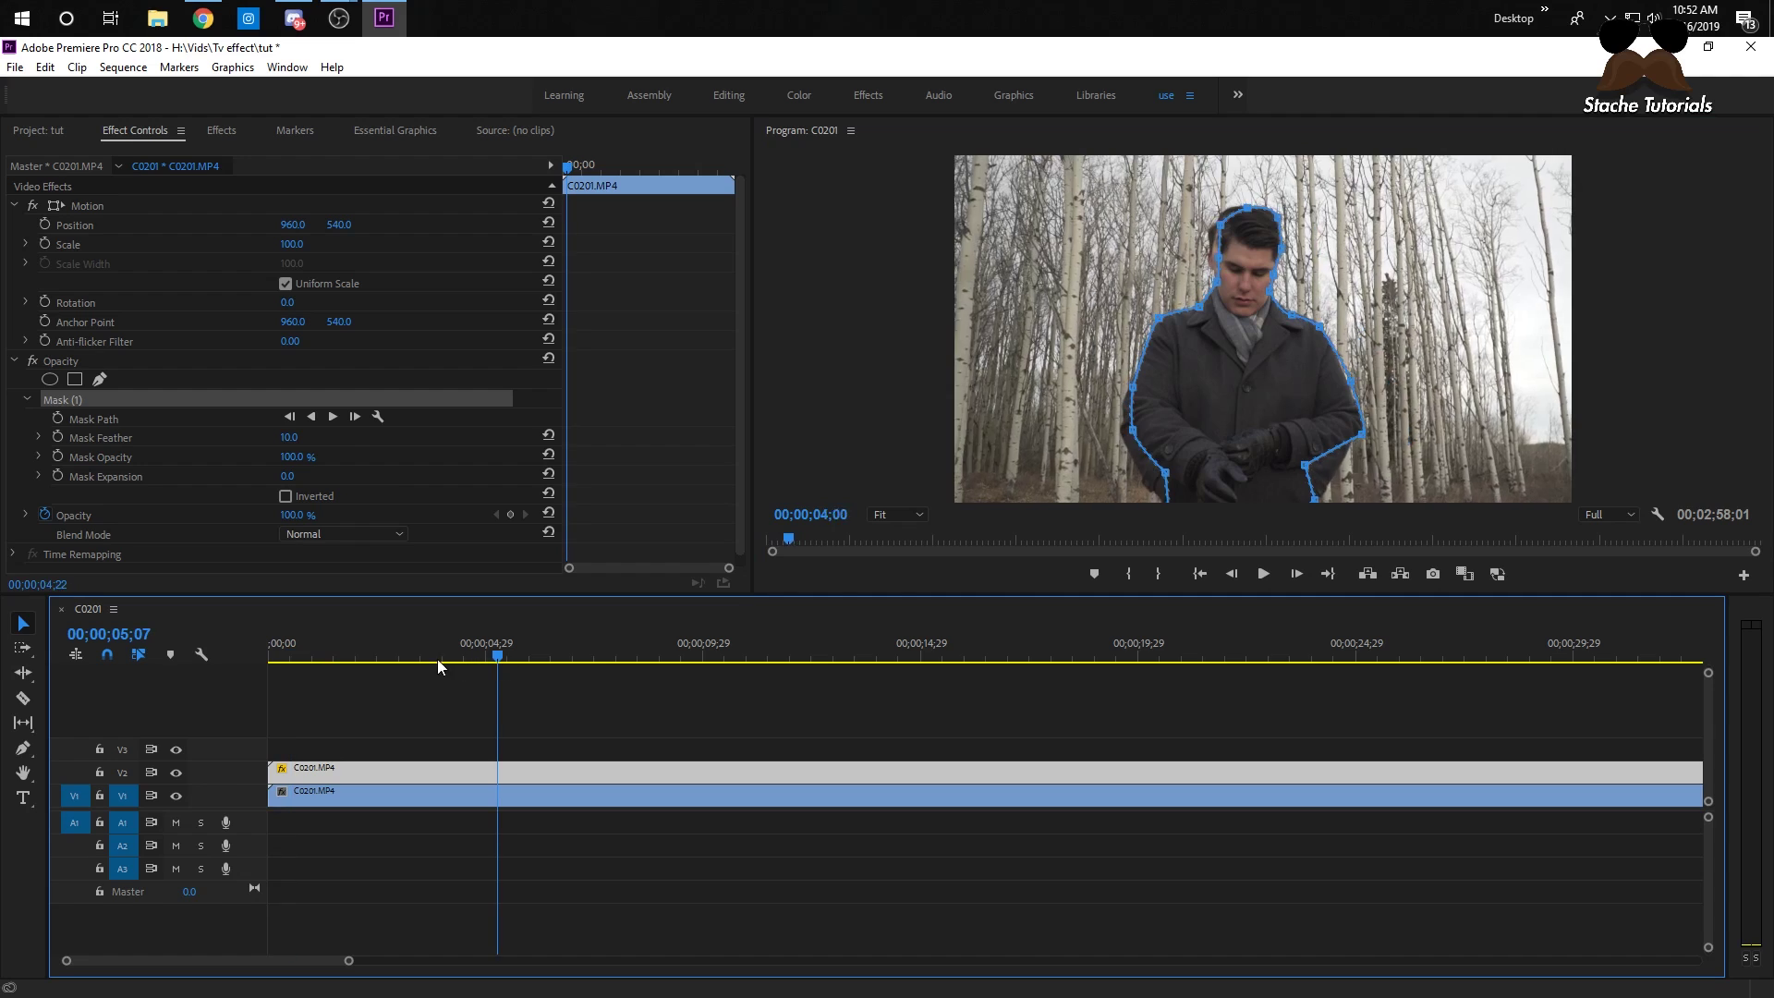
left_click_drag(330, 665, 372, 670)
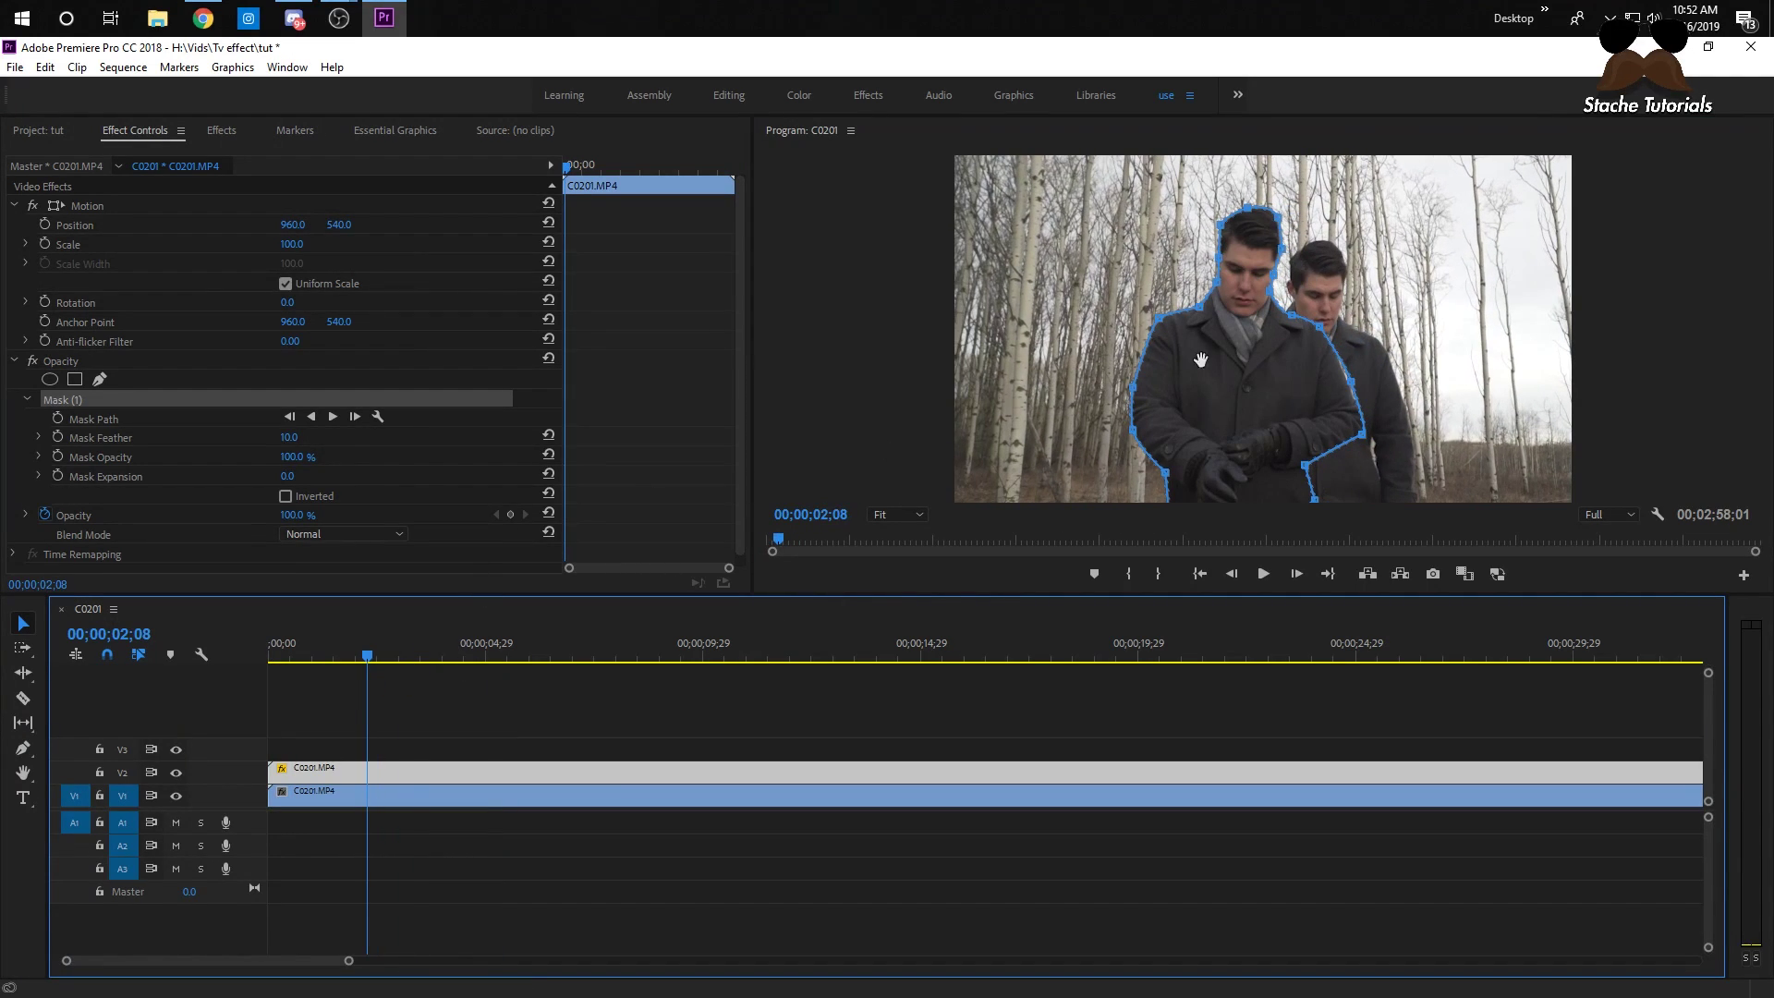
left_click(1070, 422)
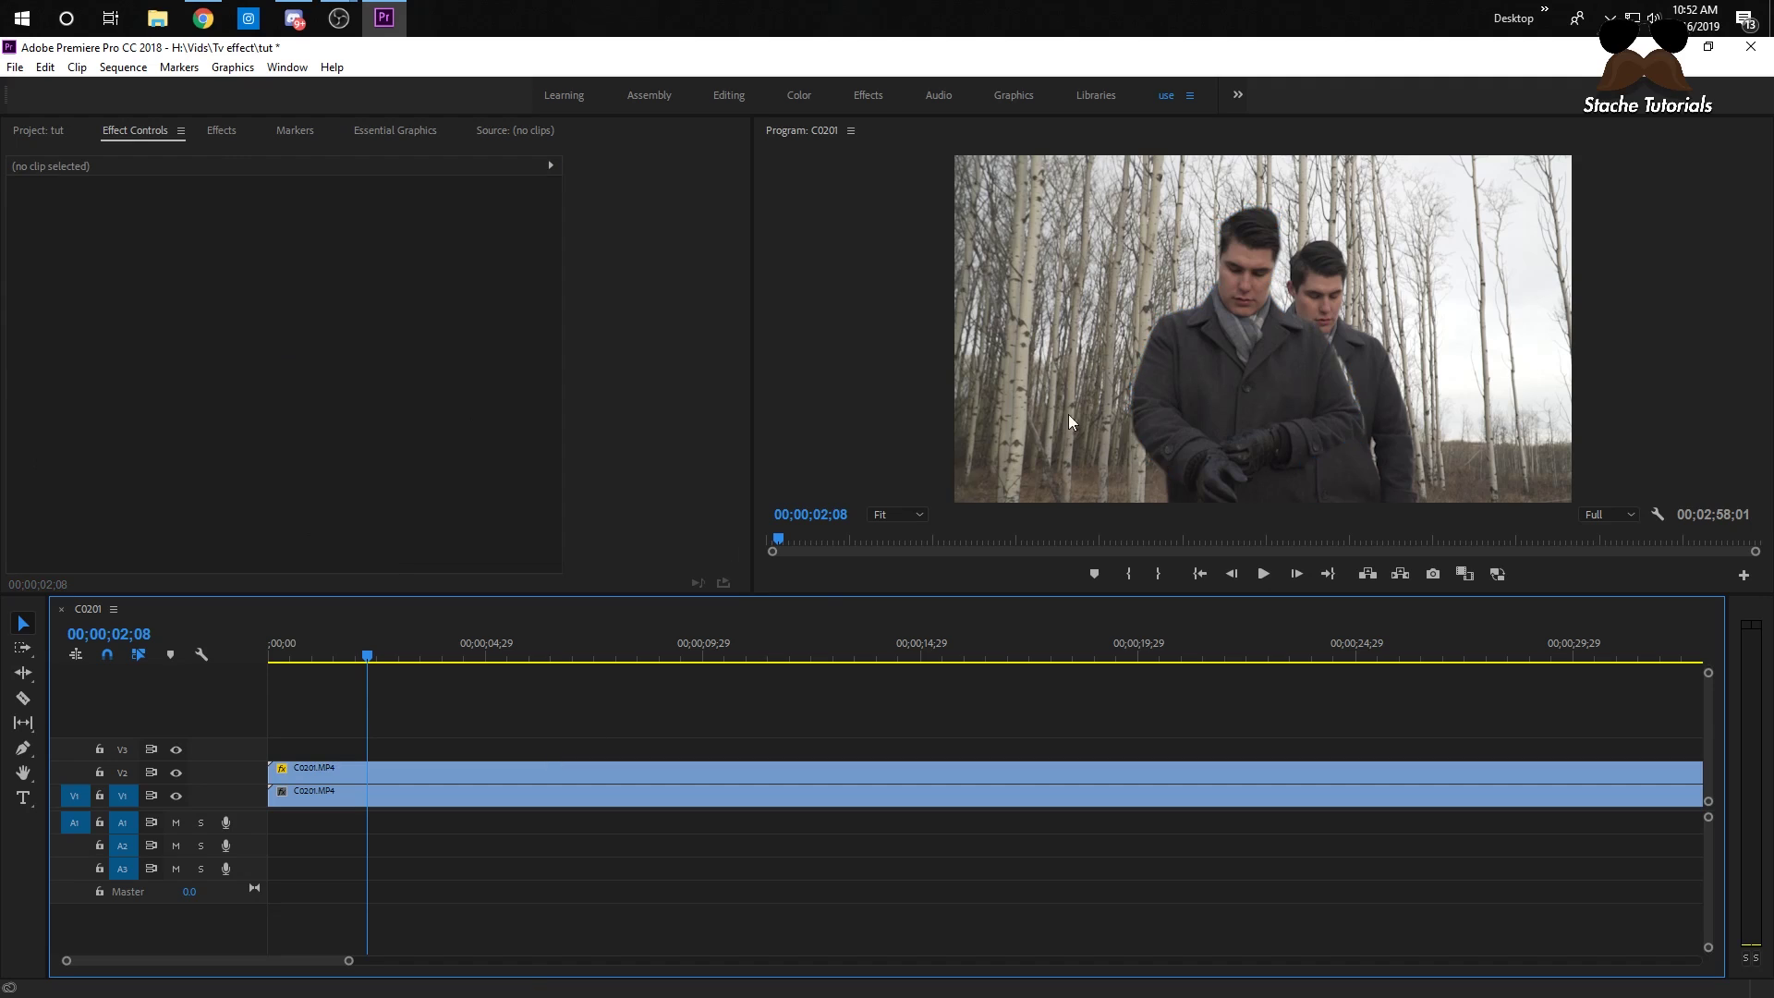
left_click_drag(362, 657, 270, 658)
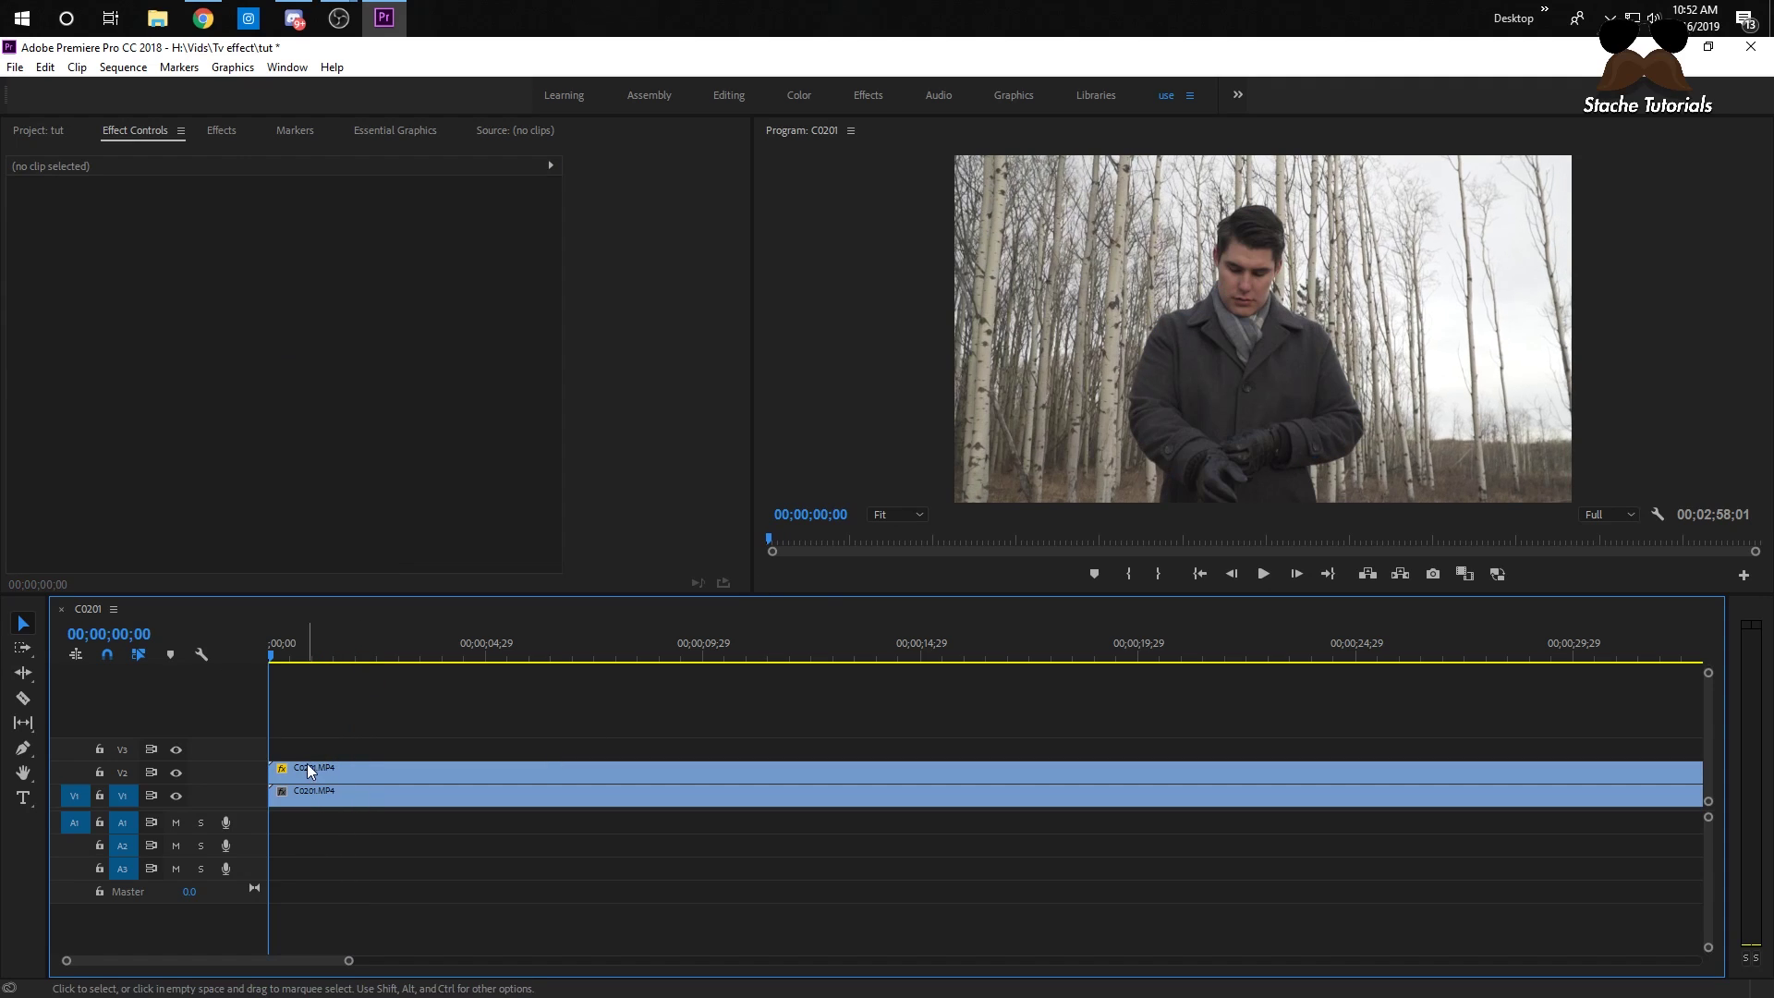
- Apply uni.Holomatrix II to the masked V2 copy and play back the hologram
left_click(308, 767)
left_click(222, 131)
left_click_drag(85, 326, 384, 768)
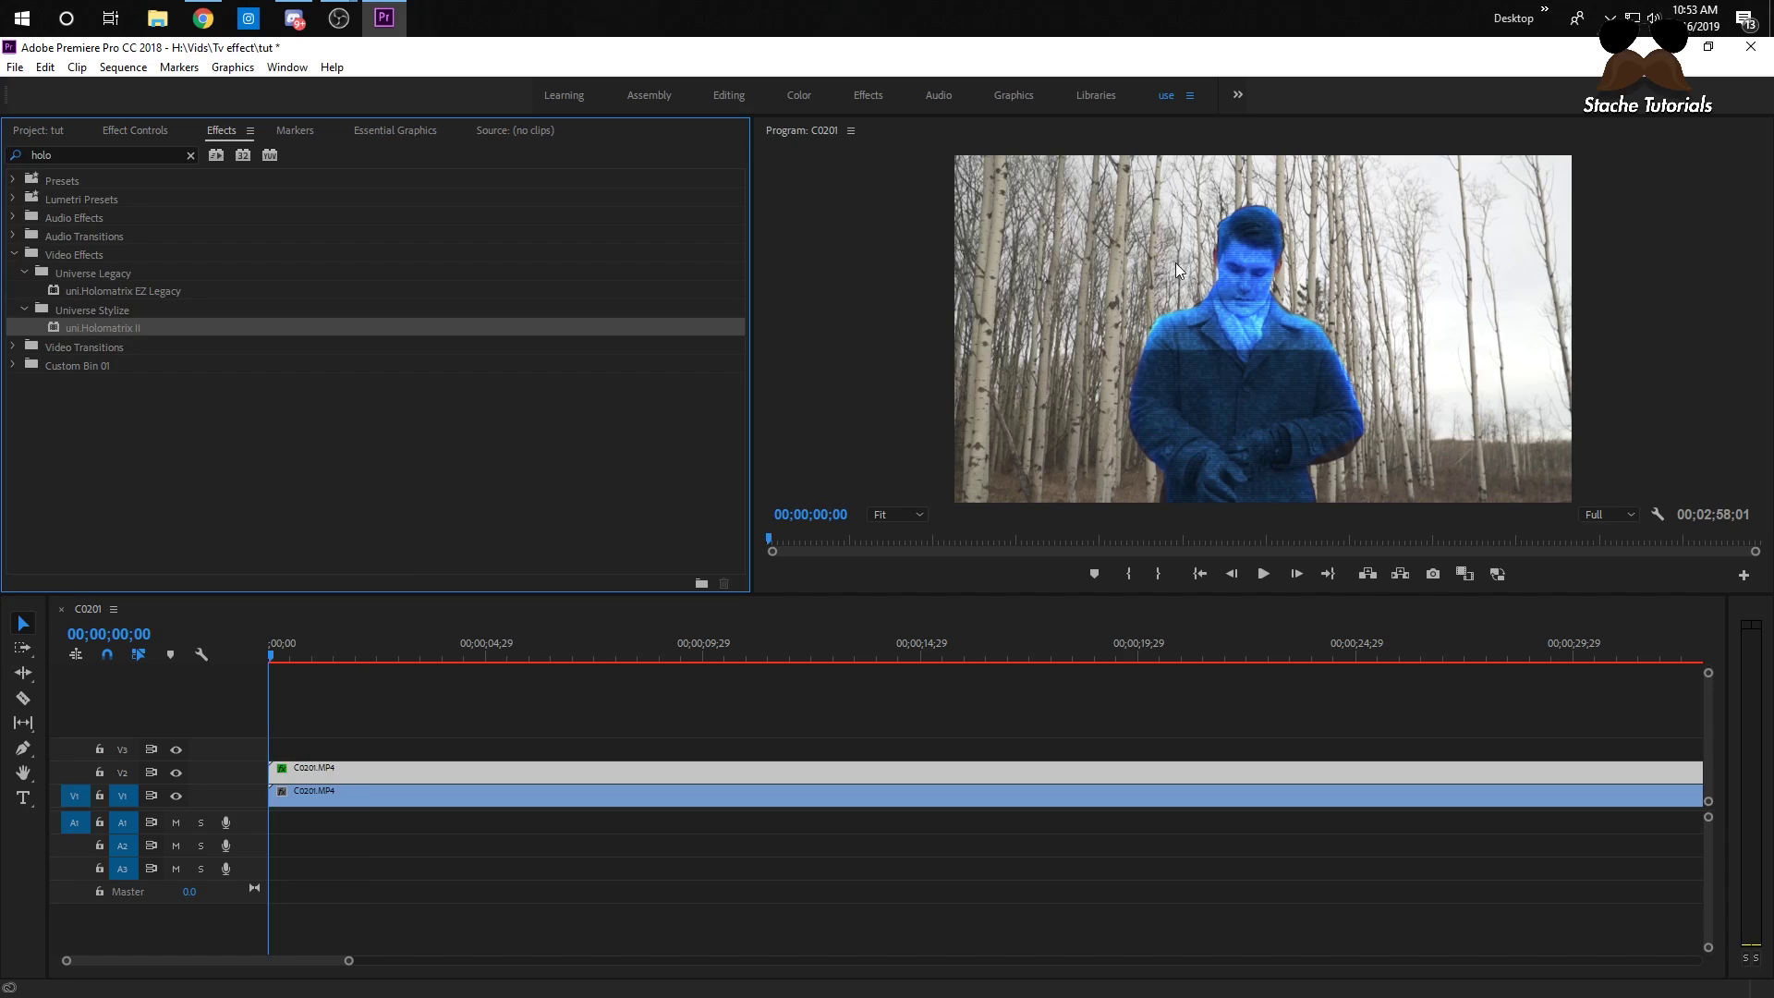
key("space")
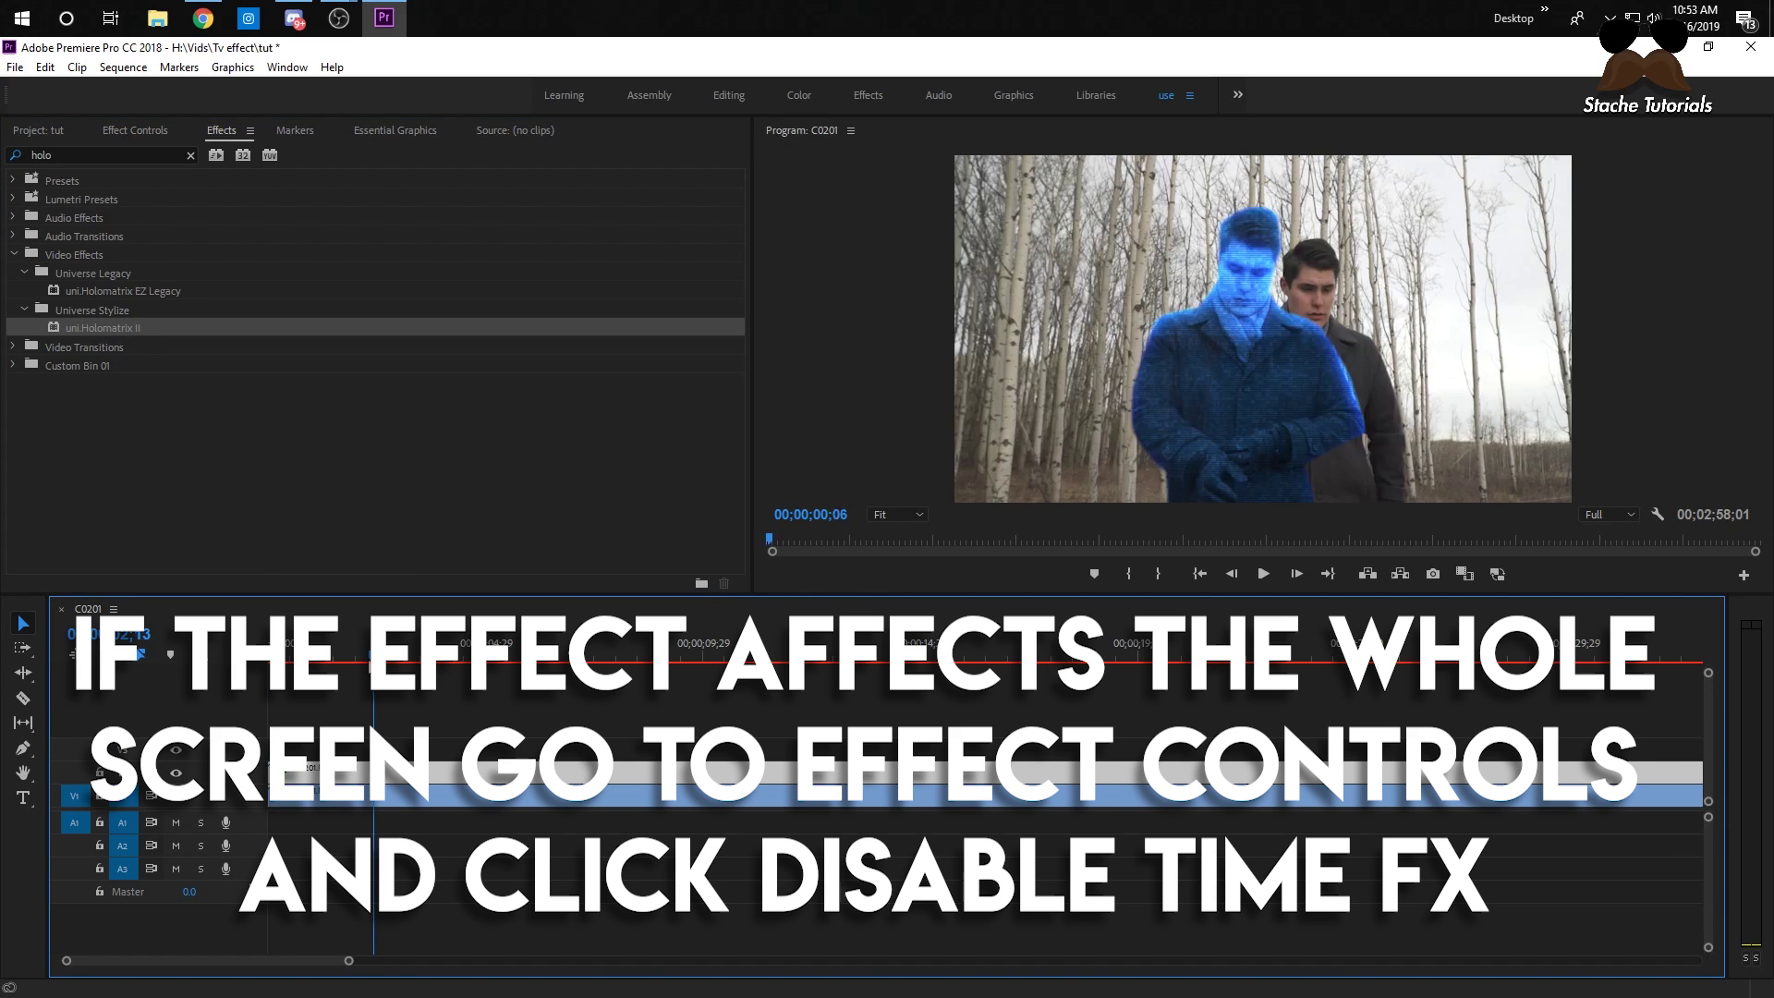
key("Home")
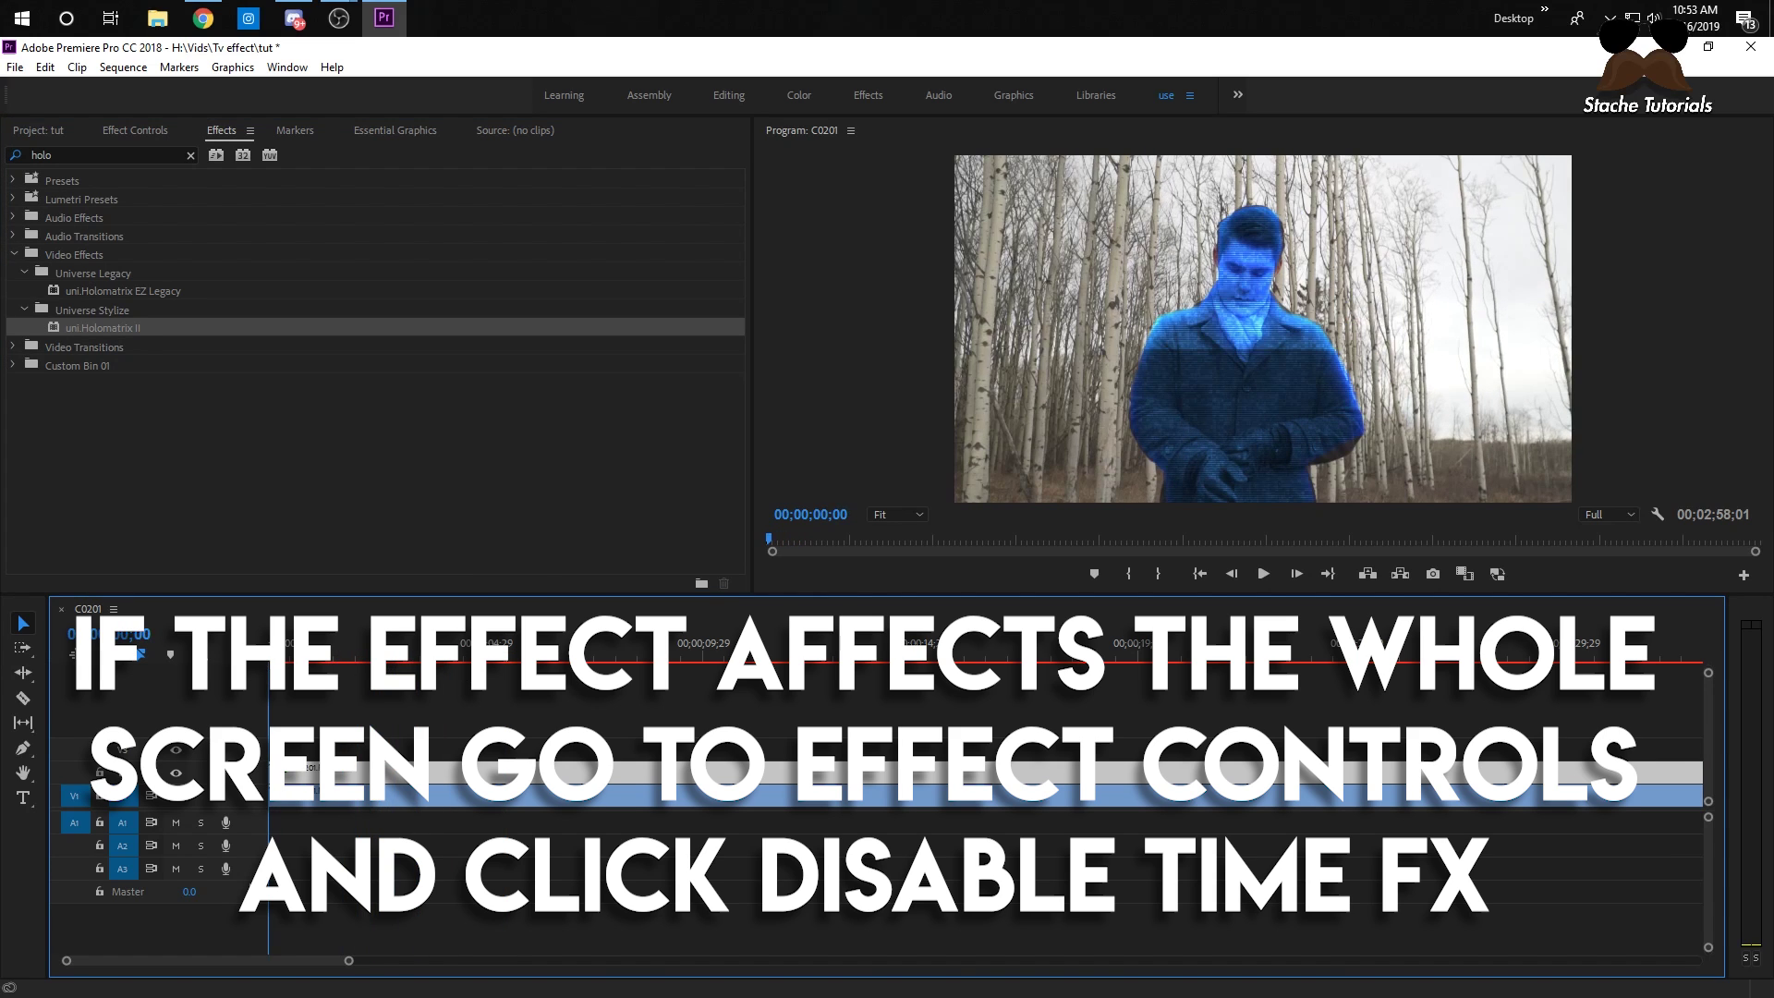
left_click_drag(268, 658, 629, 697)
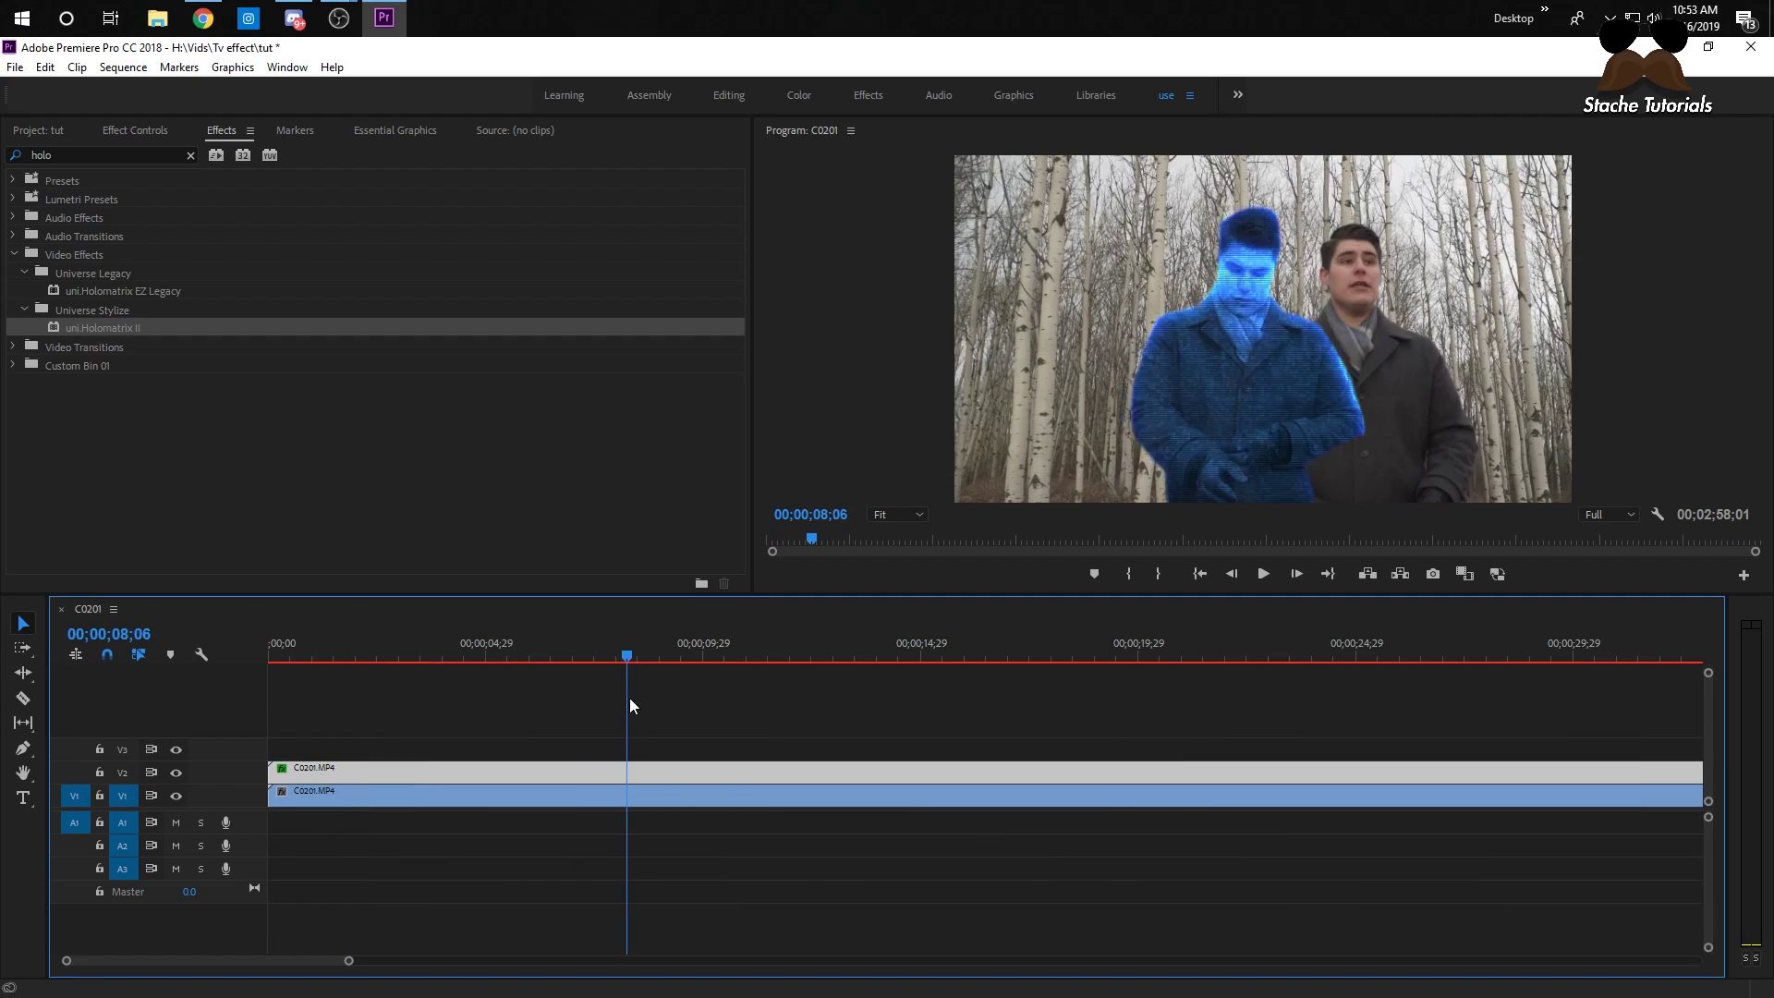
- Split the V1 footage at 00;00;08;08 and 00;00;13;25, deleting the piece after 13;25
left_click(639, 798)
key("ctrl+k")
left_click_drag(658, 797, 627, 852)
left_click_drag(640, 658, 872, 658)
key("ctrl+k")
left_click(906, 797)
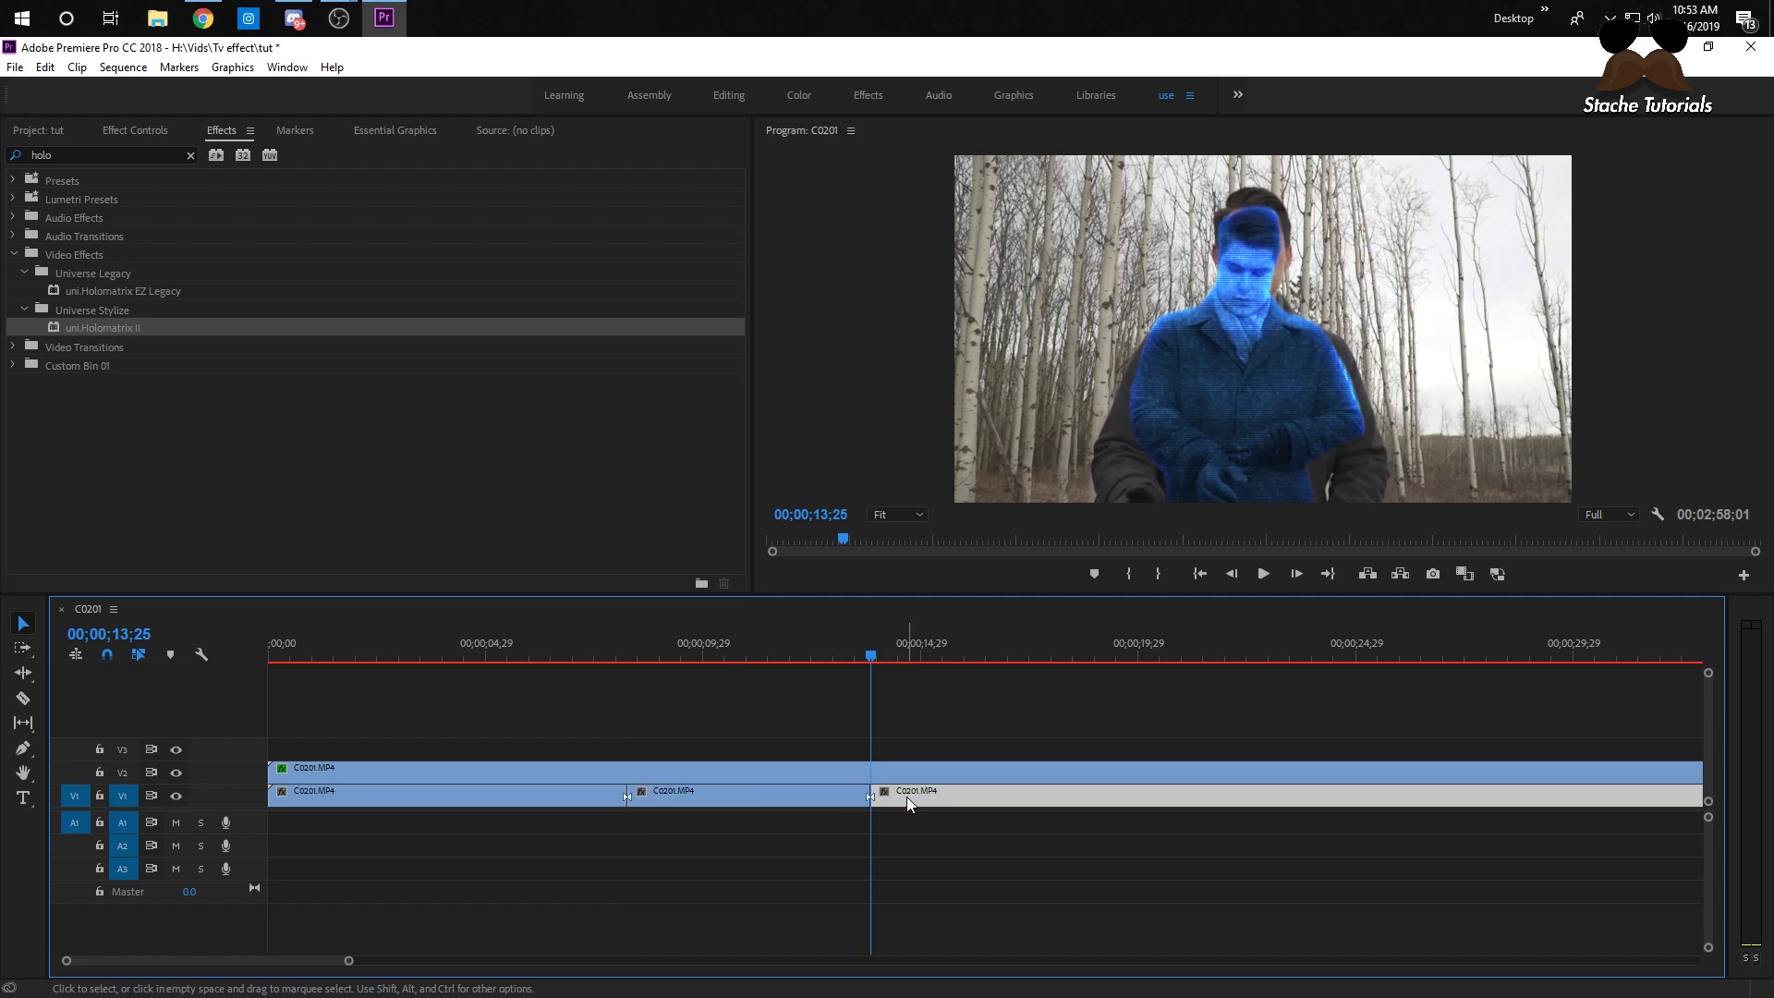
key("Delete")
- Move the opening footage piece after 13;25 and trim the hologram clip to start at the cut
left_click_drag(457, 795, 1060, 811)
mouse_move(870, 658)
left_mouse_down()
mouse_move(841, 658)
mouse_move(931, 662)
mouse_move(869, 669)
left_mouse_up()
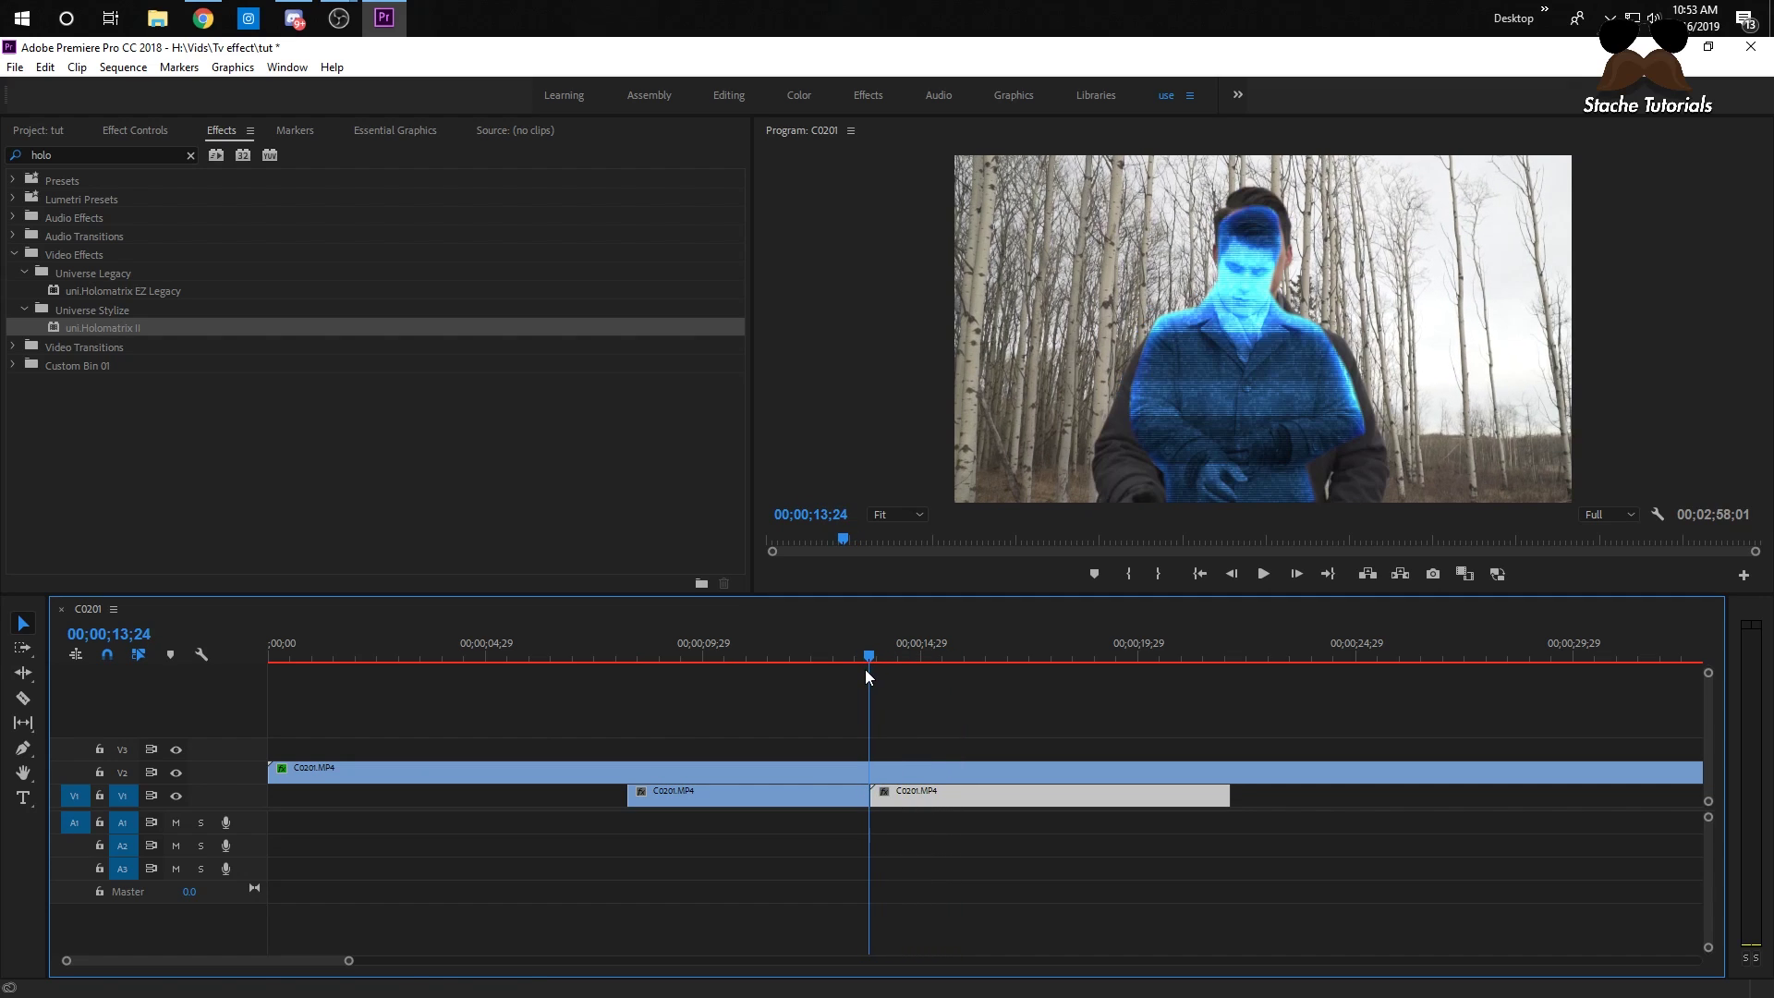
left_click(859, 772)
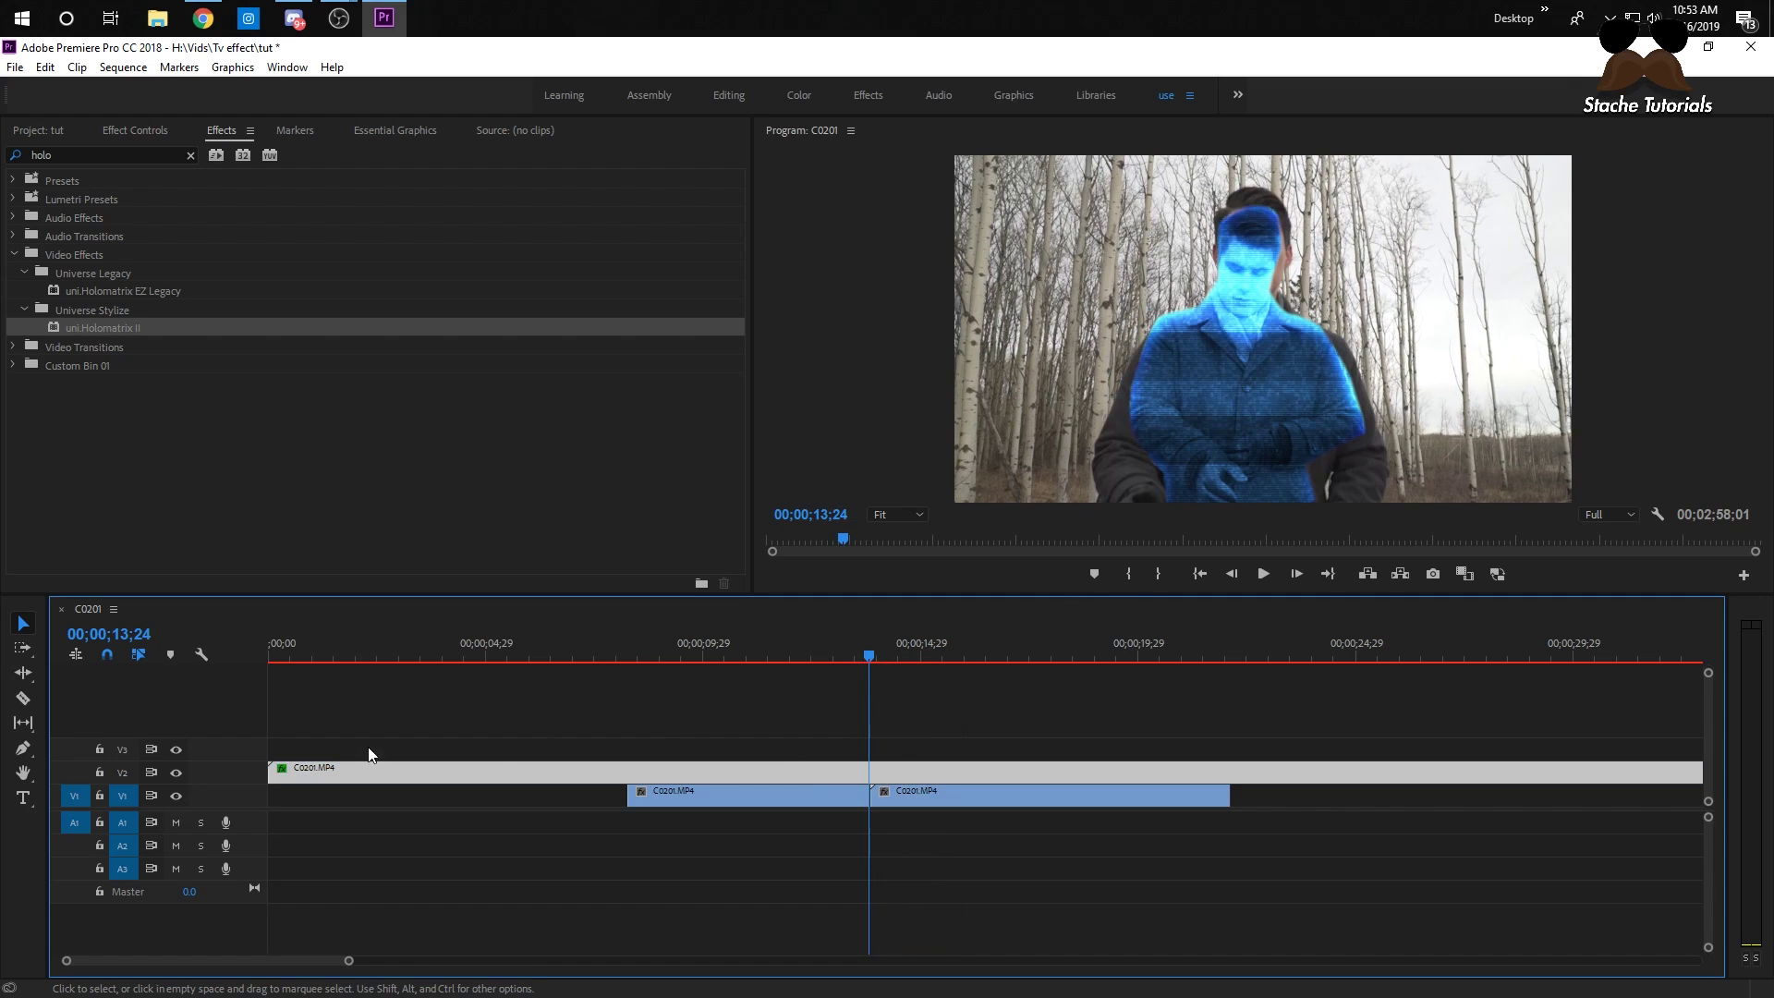
left_click_drag(269, 772, 878, 769)
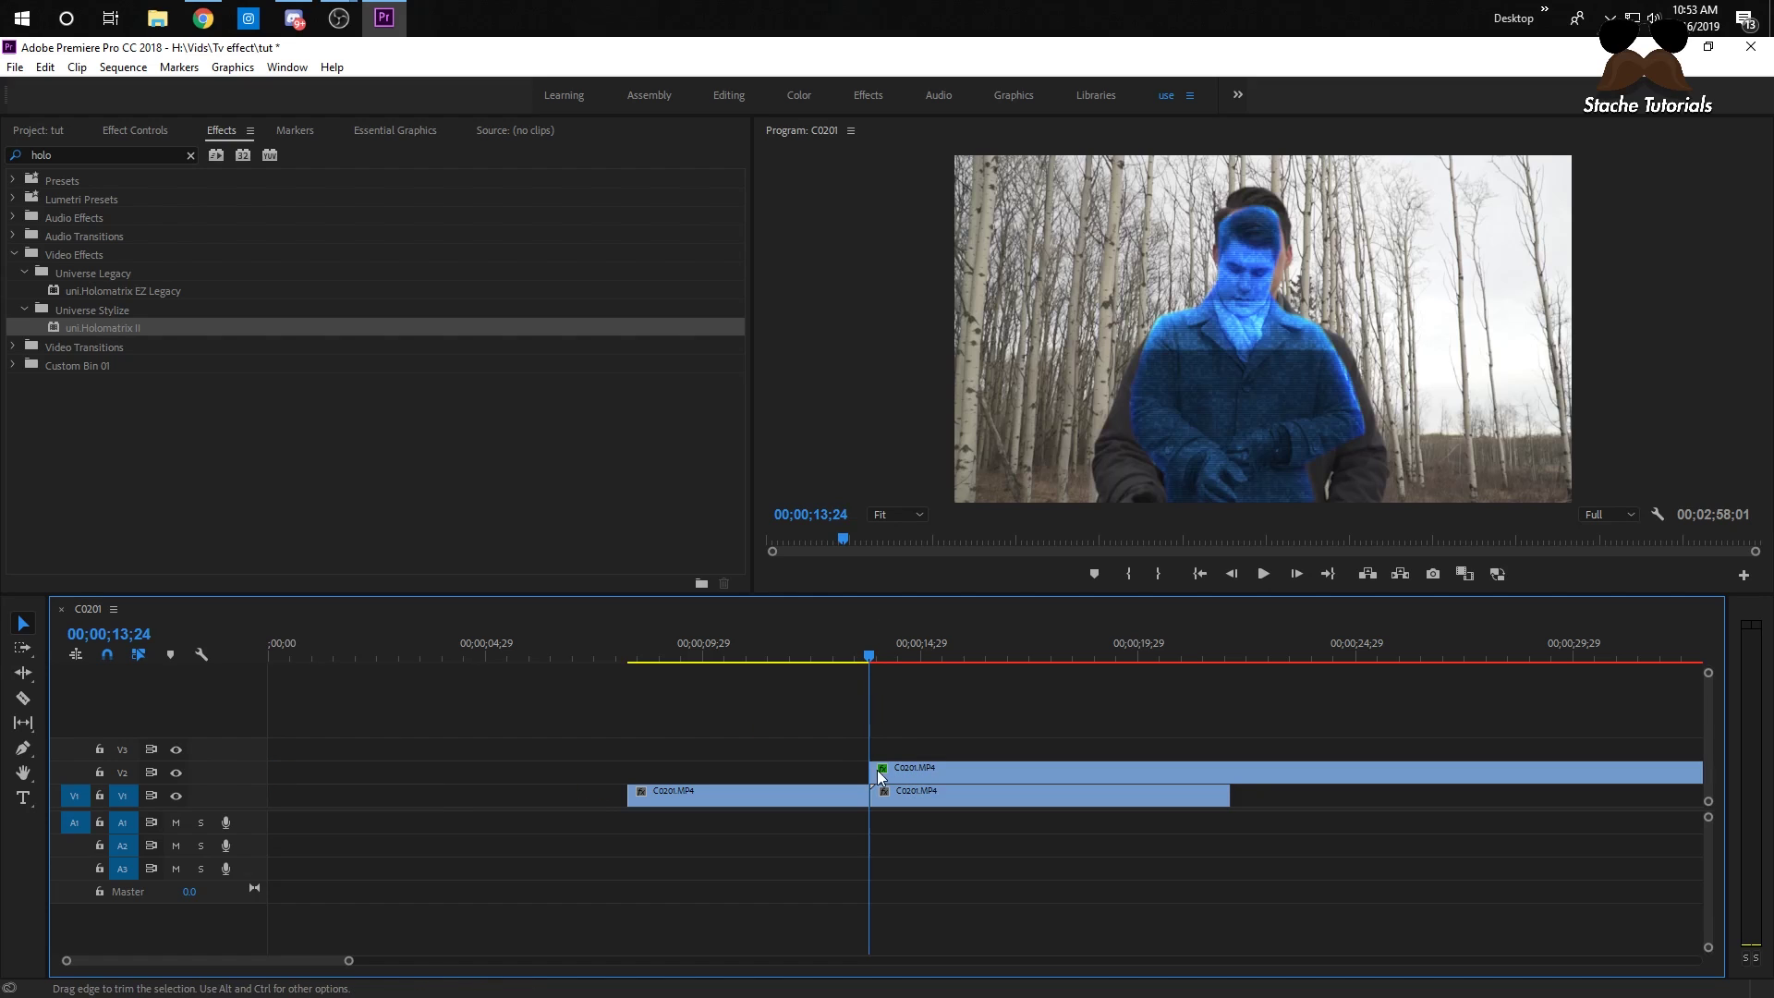
- Zoom the timeline to single frames and trim the hologram's start to 13;25
left_click(1298, 568)
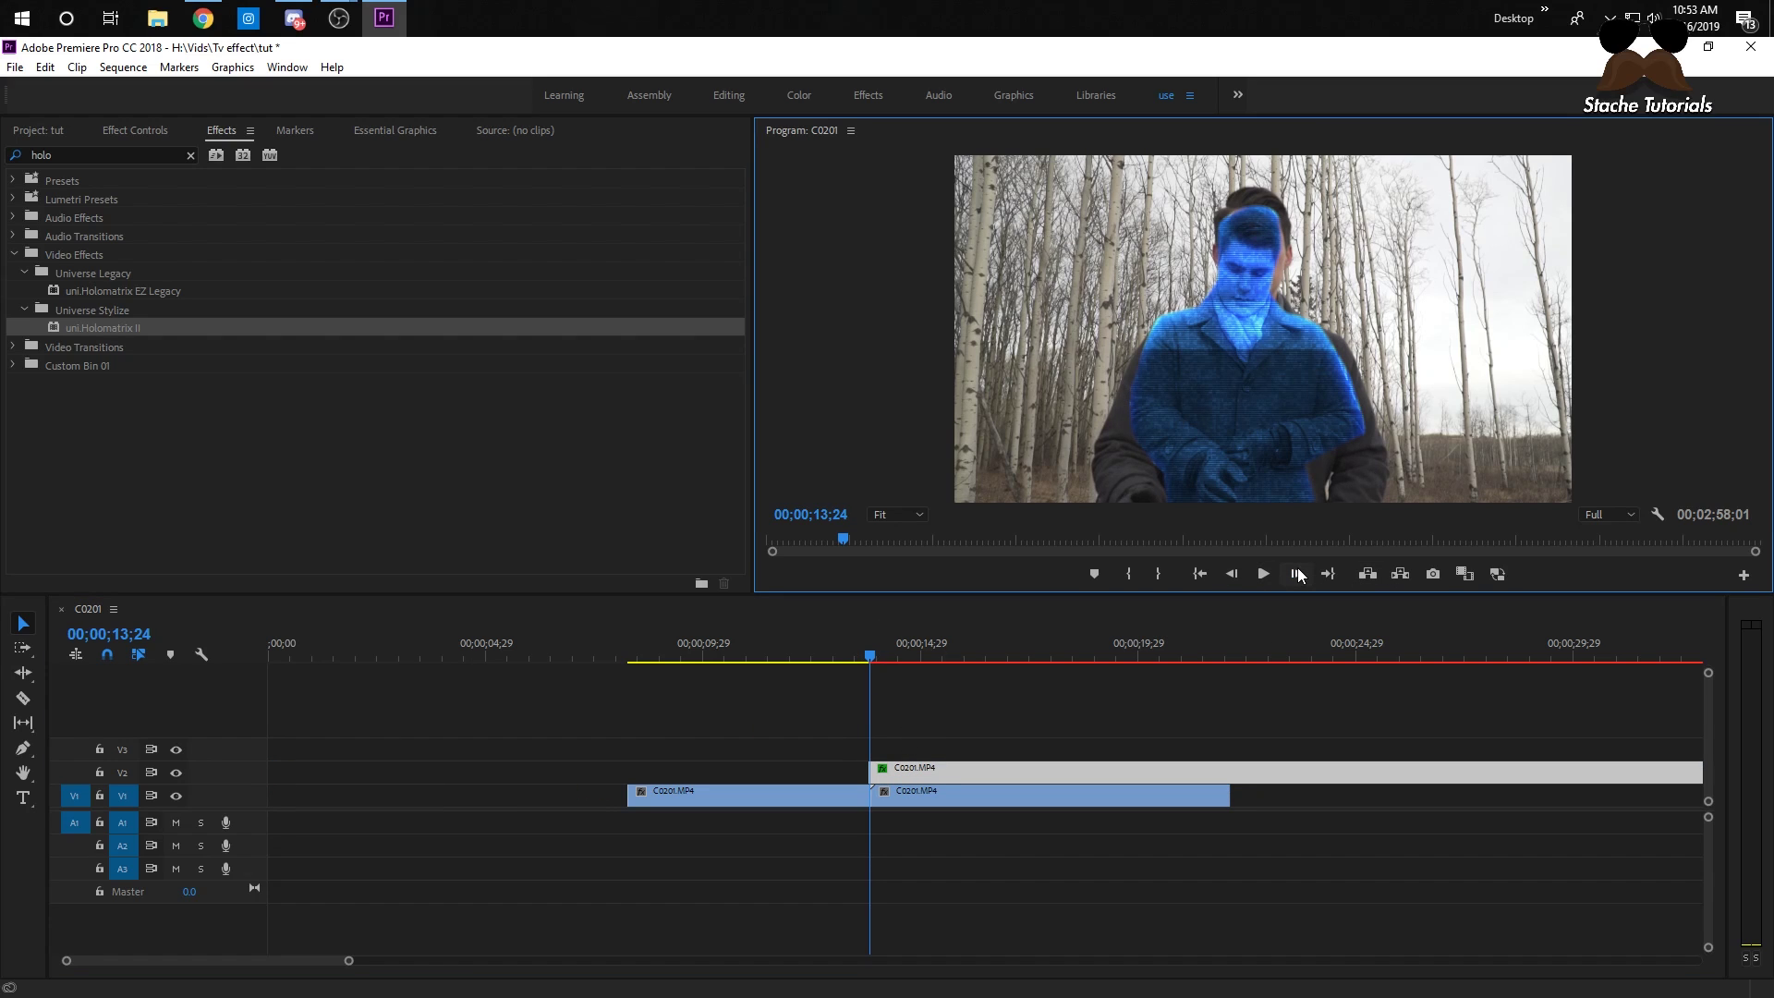
left_click(1299, 571)
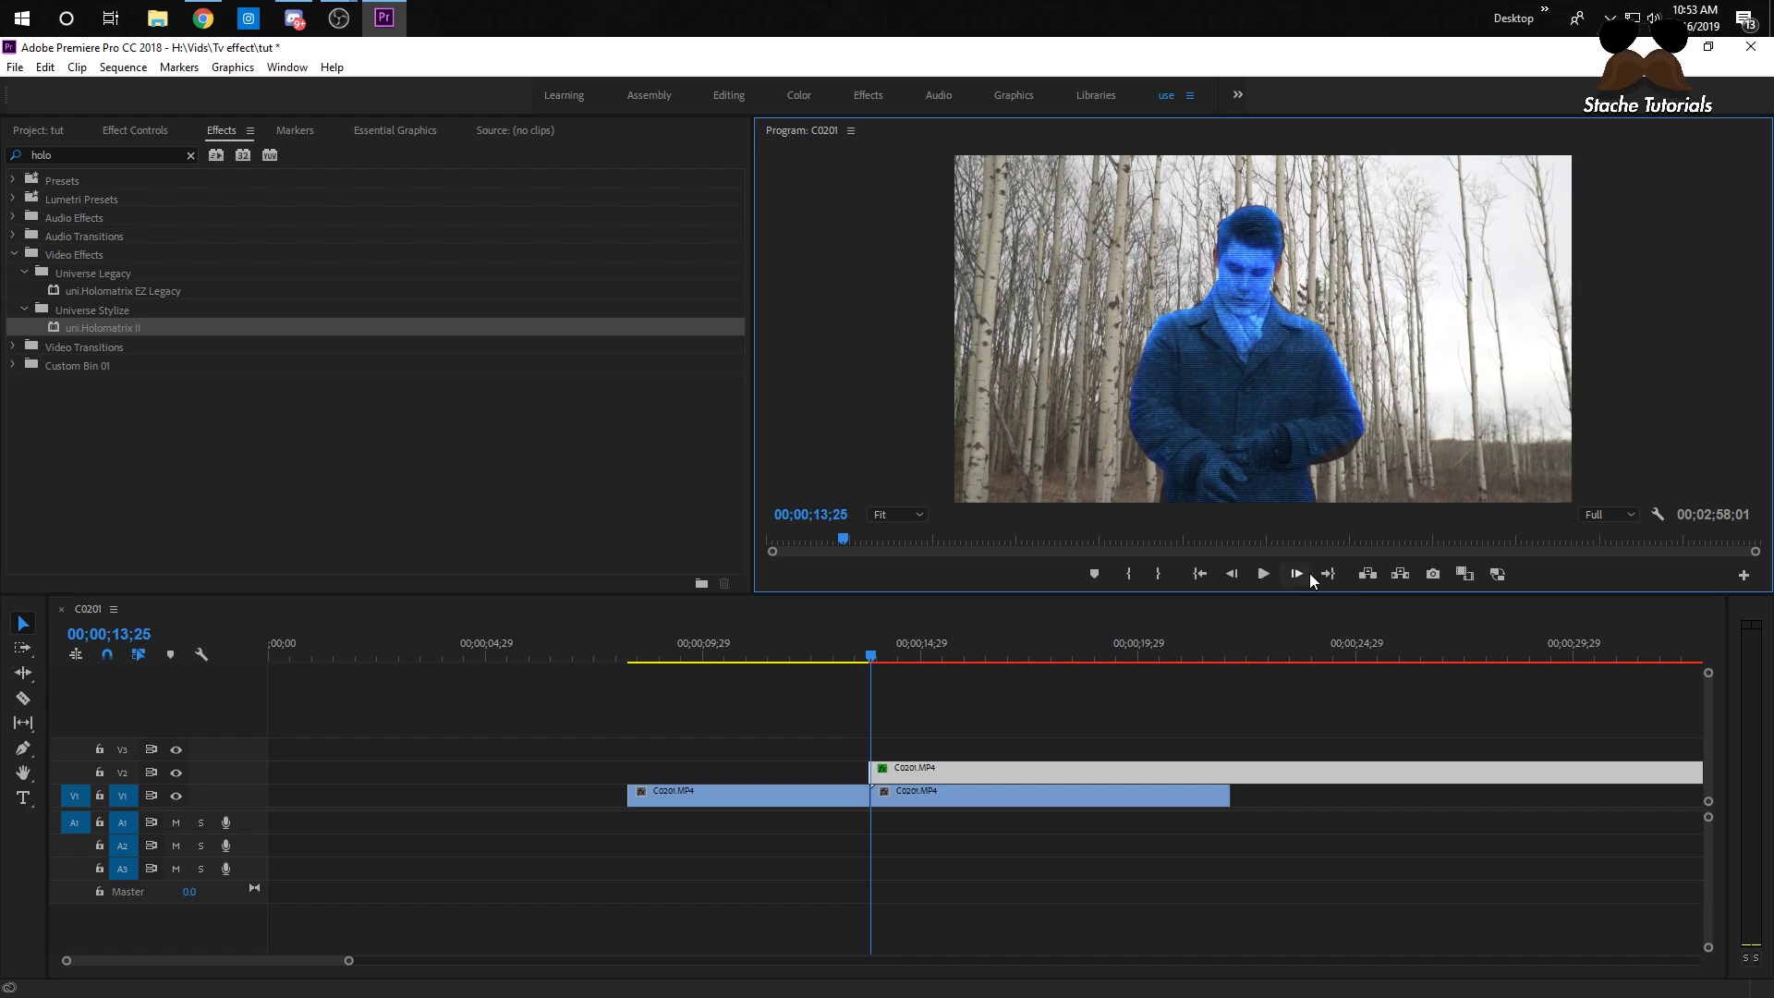
left_click(872, 652)
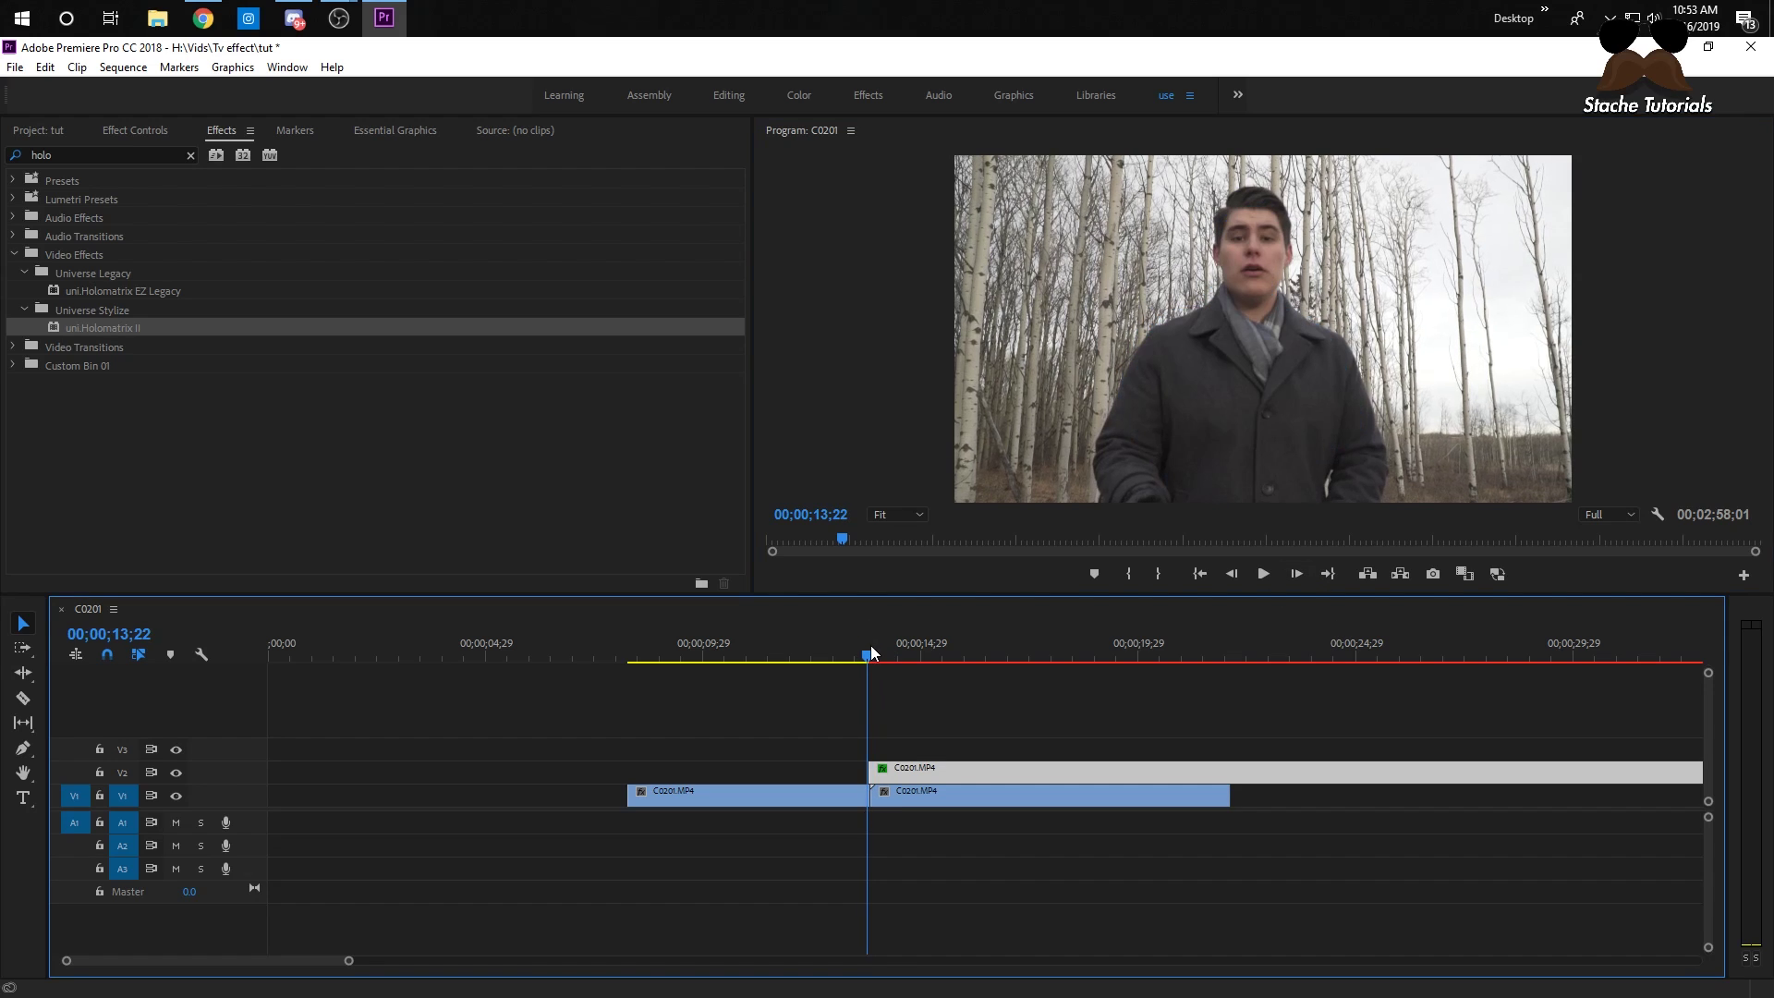
left_click_drag(348, 960, 116, 960)
left_click(1056, 642)
left_click(1025, 771)
left_click(1070, 760)
left_click_drag(1070, 759, 1068, 763)
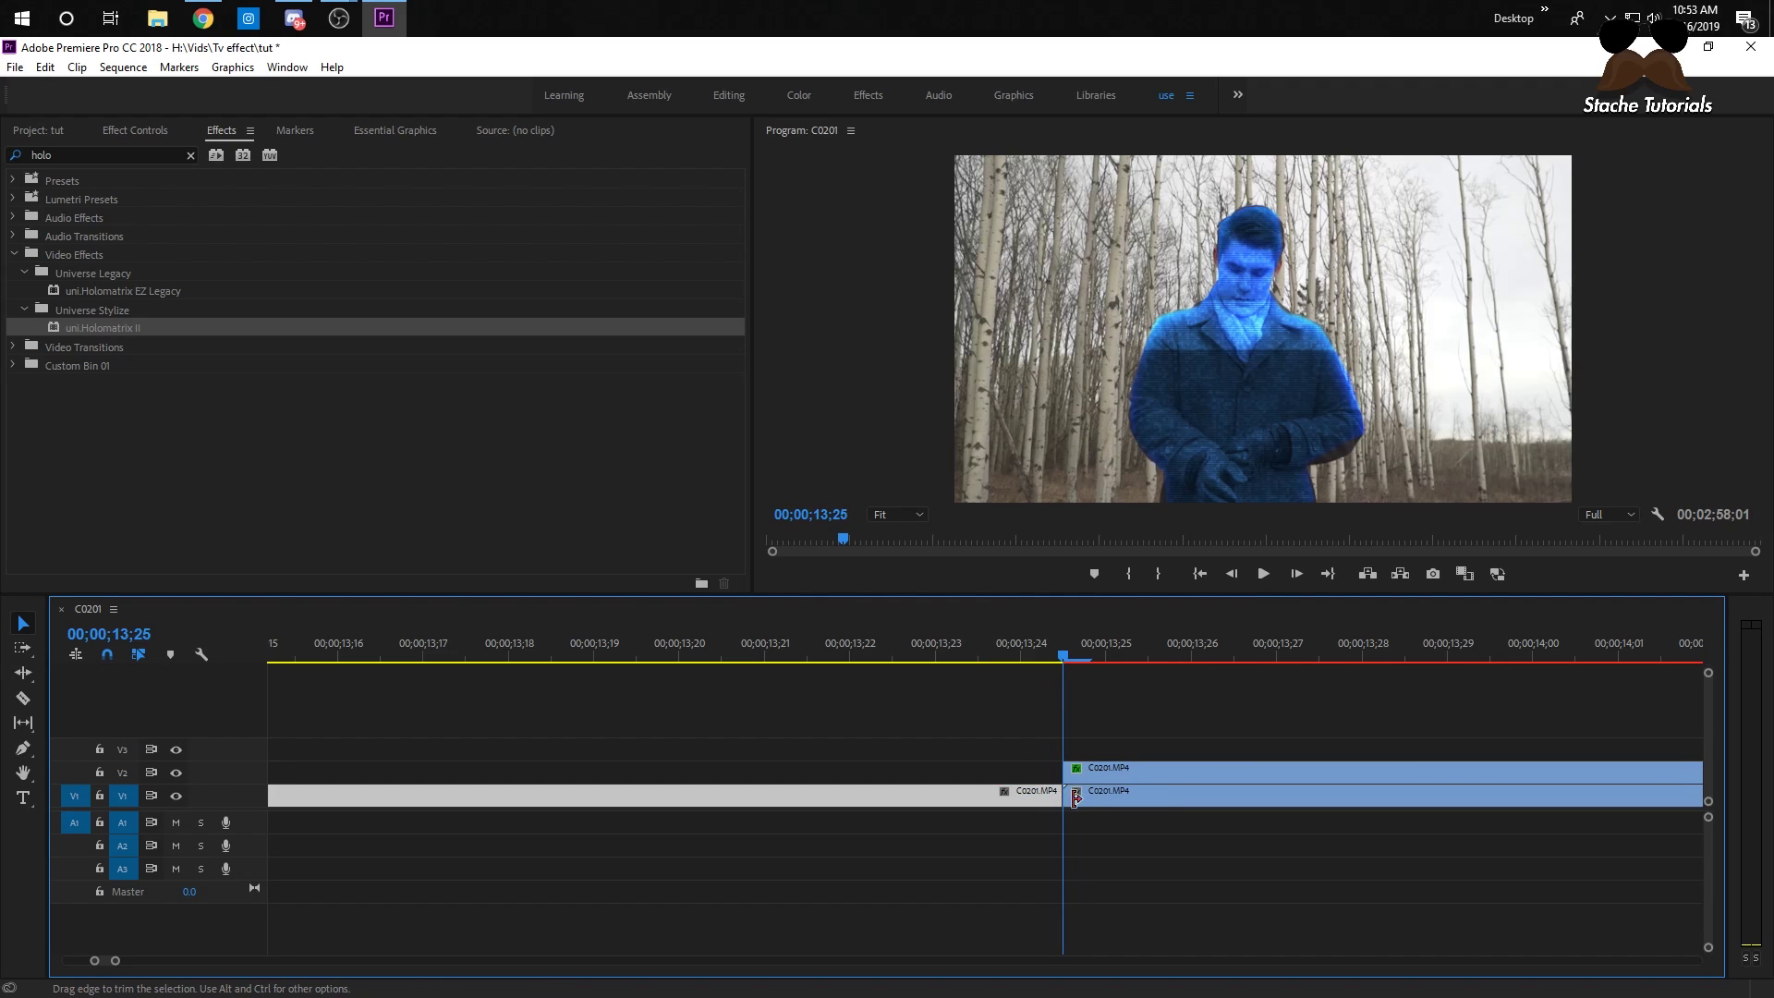
- Step back three frames and extend the hologram's start to 13;22
left_click(1231, 574)
left_click(1231, 574)
left_click(1231, 574)
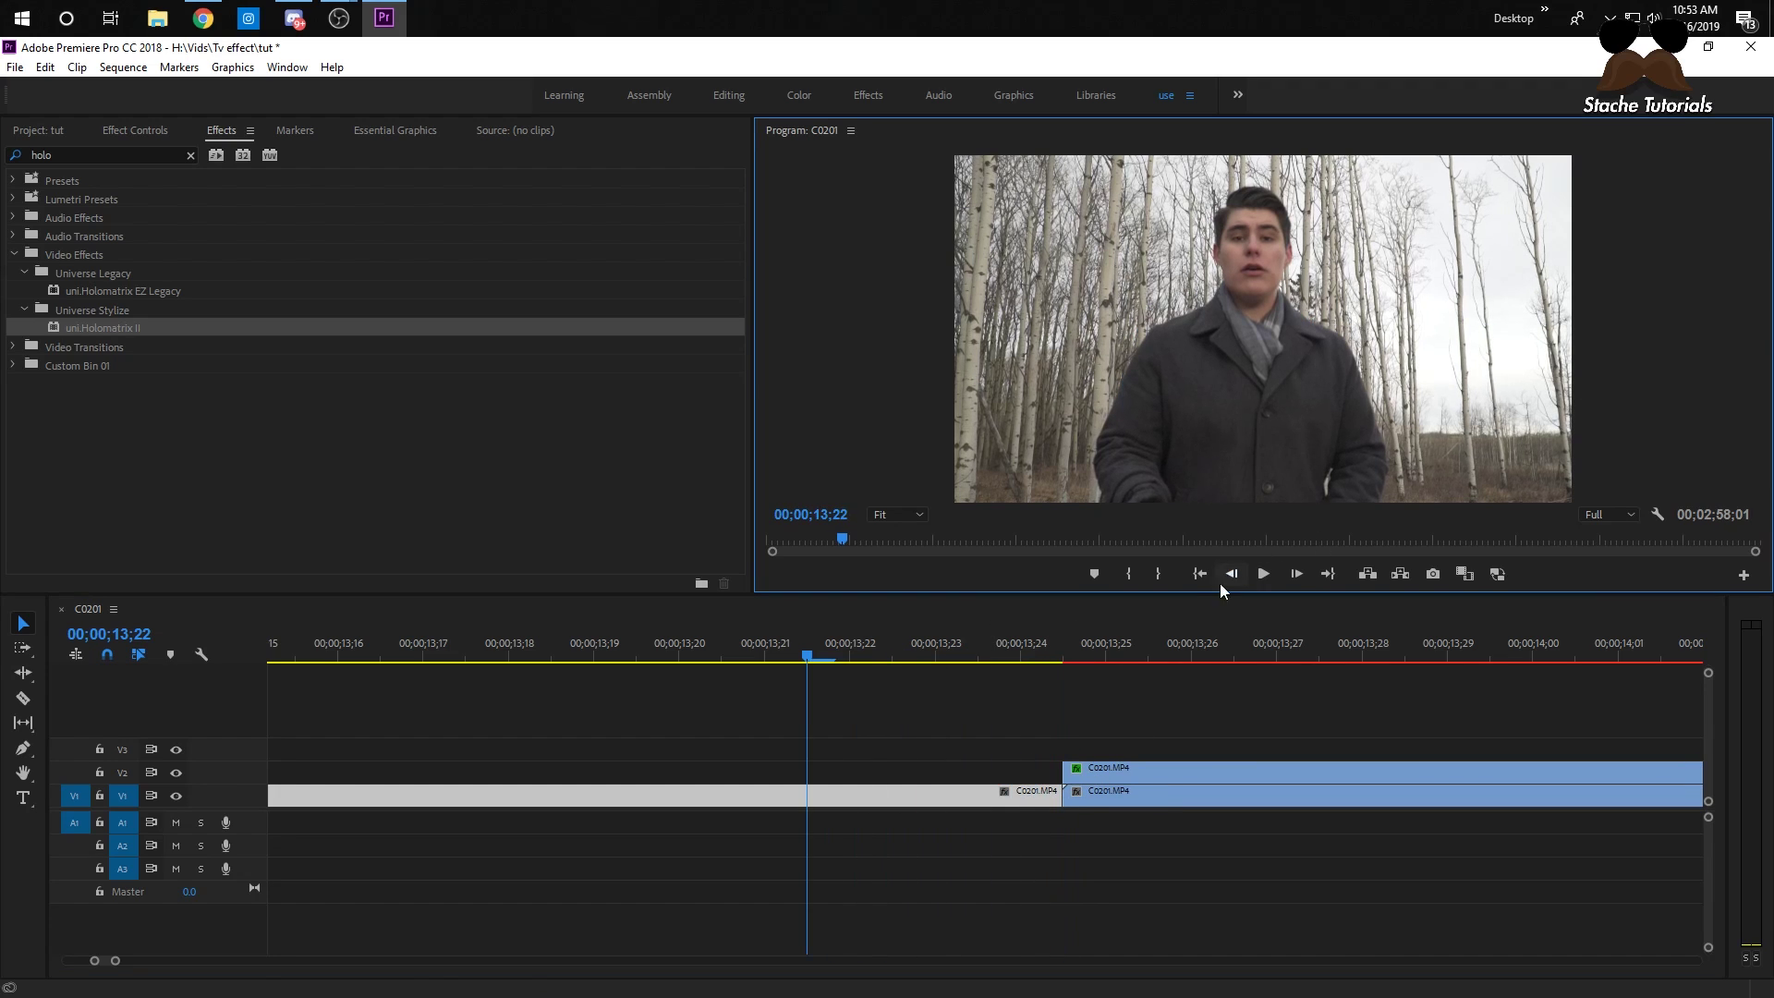
left_click_drag(1065, 771, 809, 767)
left_click_drag(808, 658, 1062, 674)
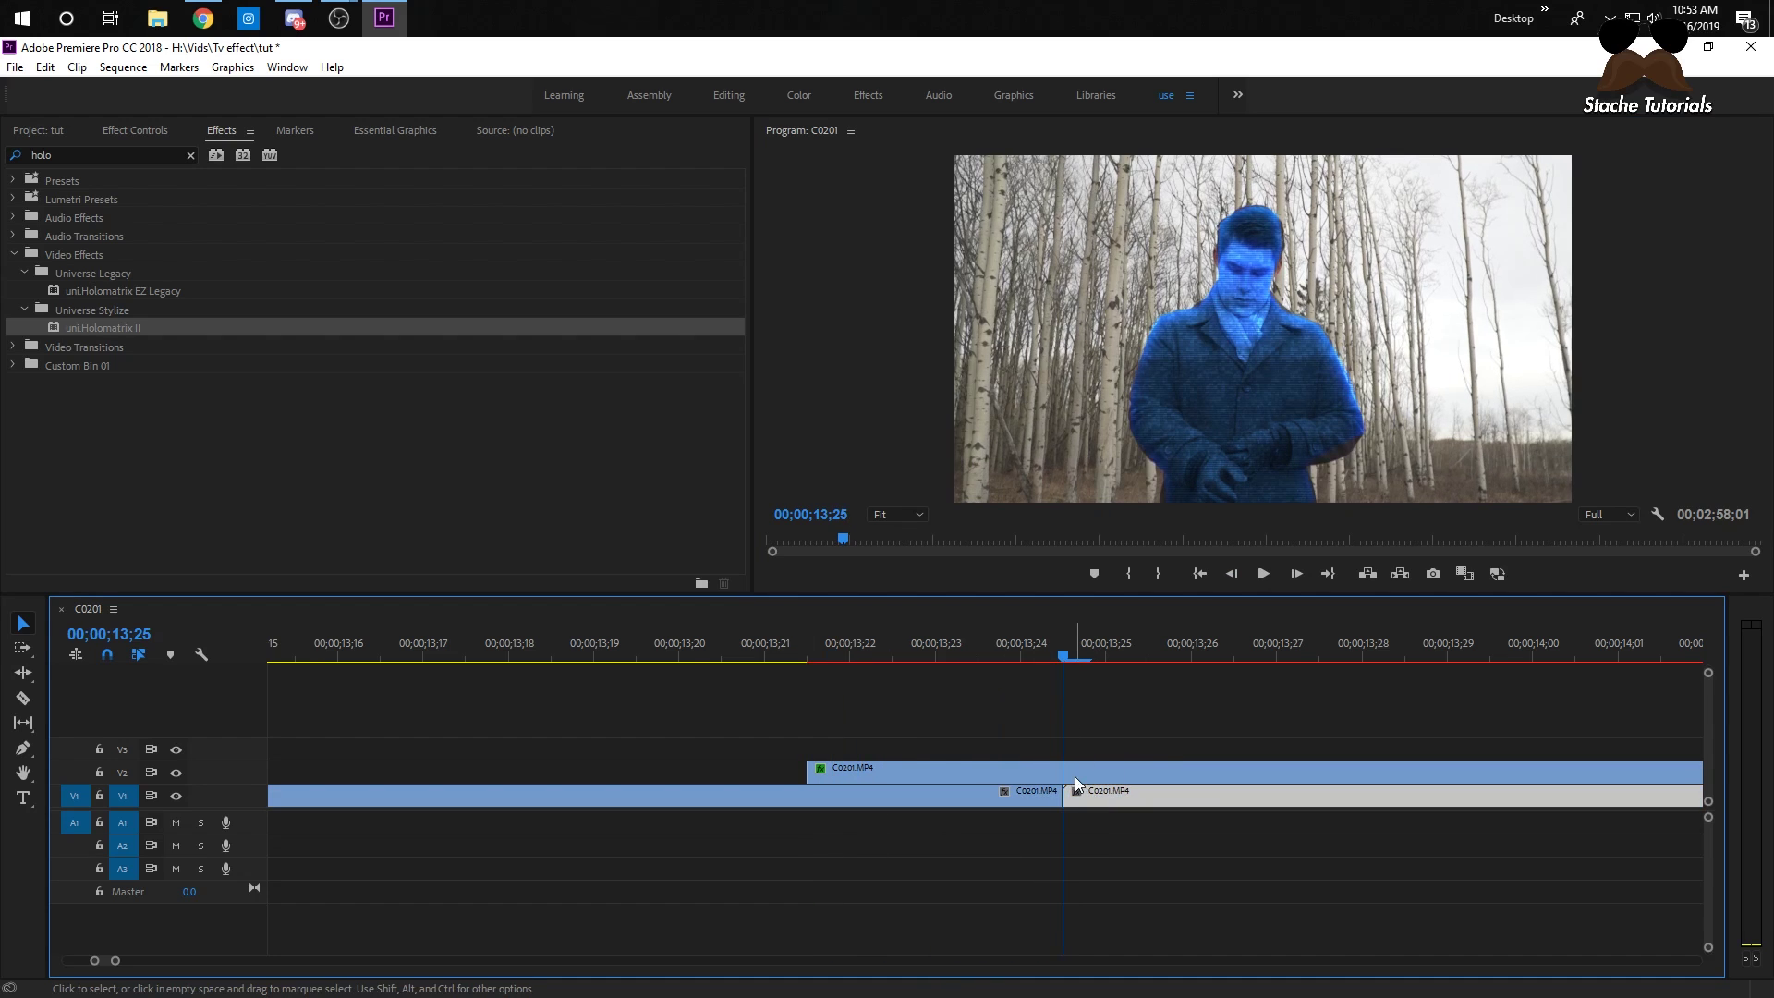
- Split the hologram clip at 13;25 and delete the part after the cut
left_click(1076, 774)
key("ctrl+k")
left_click(1111, 765)
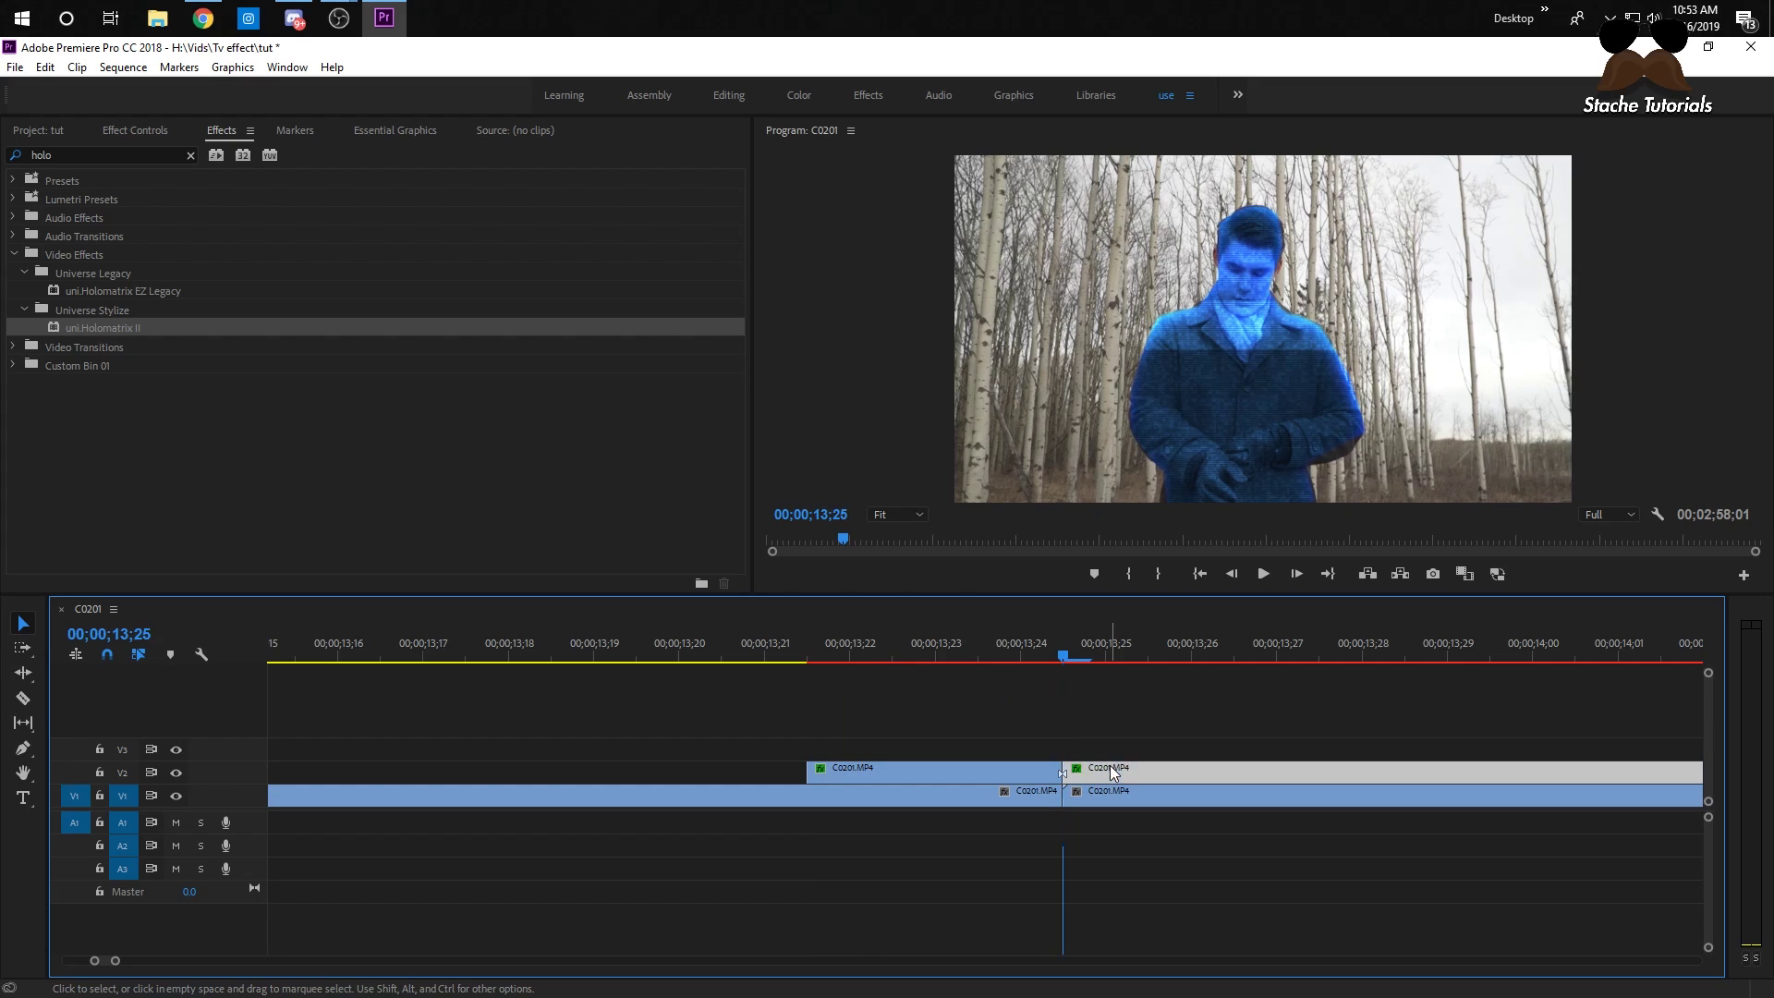
key("Delete")
- Set In at 13;21 and Out at 13;26, then Render Effects In to Out
left_click(756, 652)
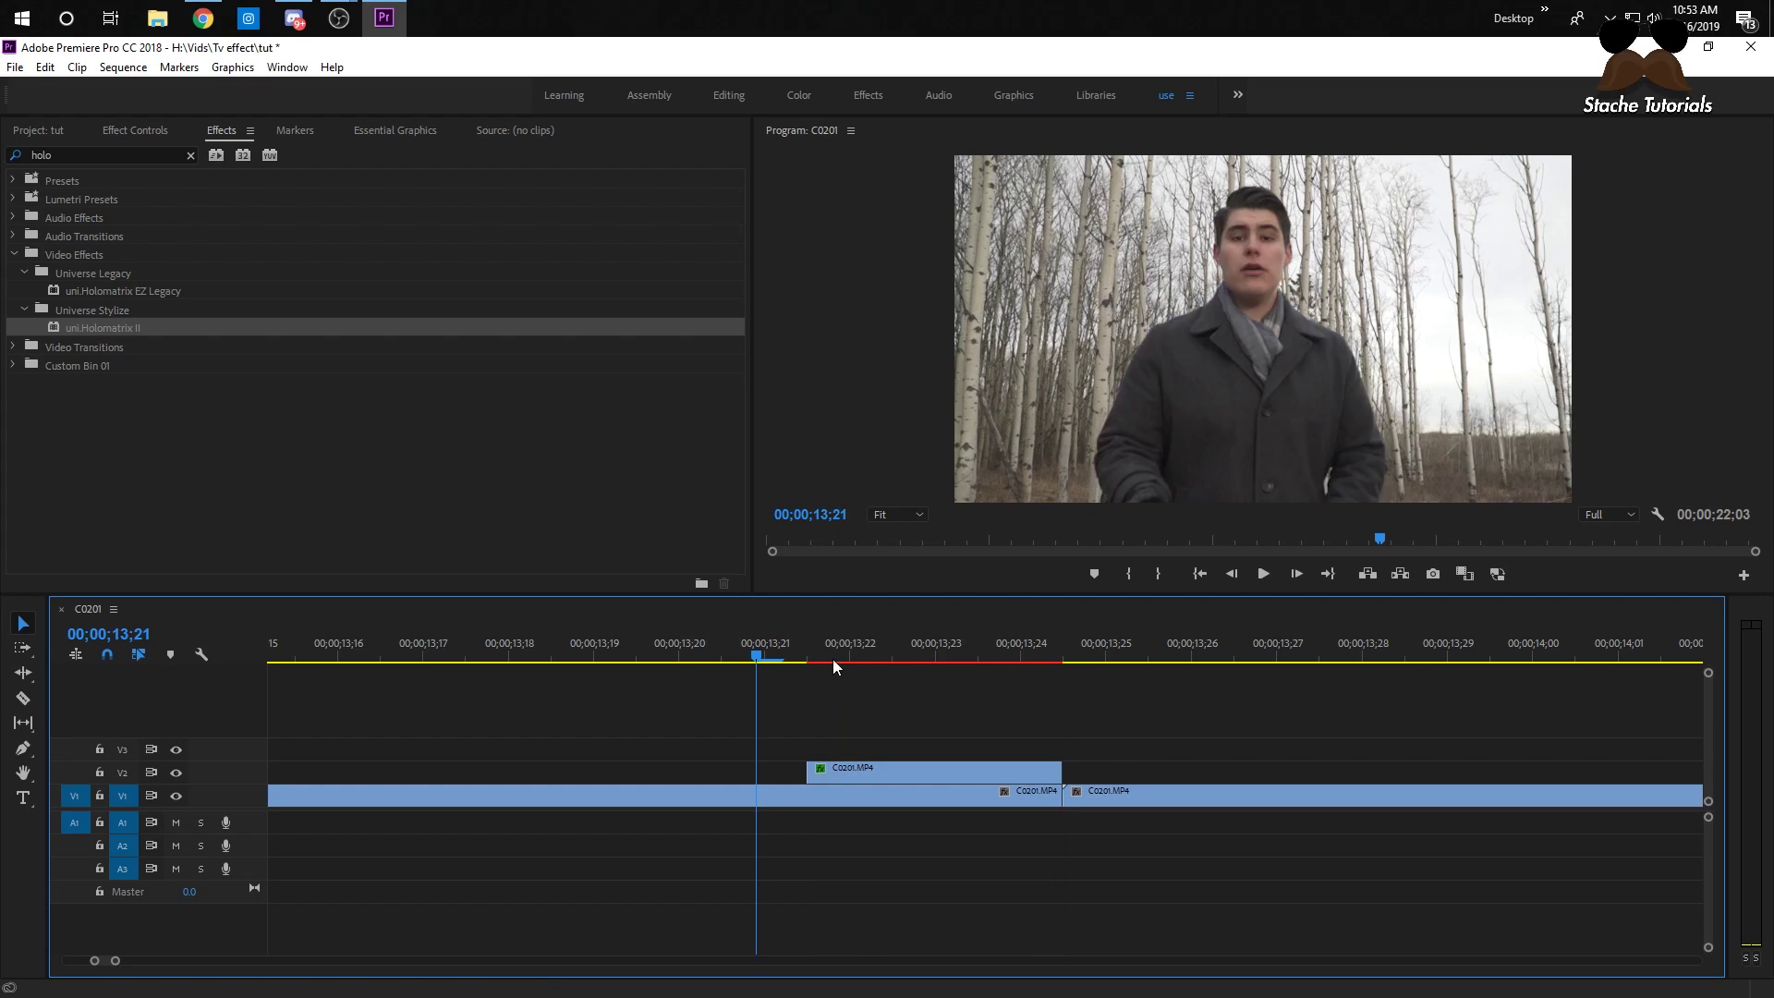
left_click(1129, 574)
key("shift+Right")
key("o")
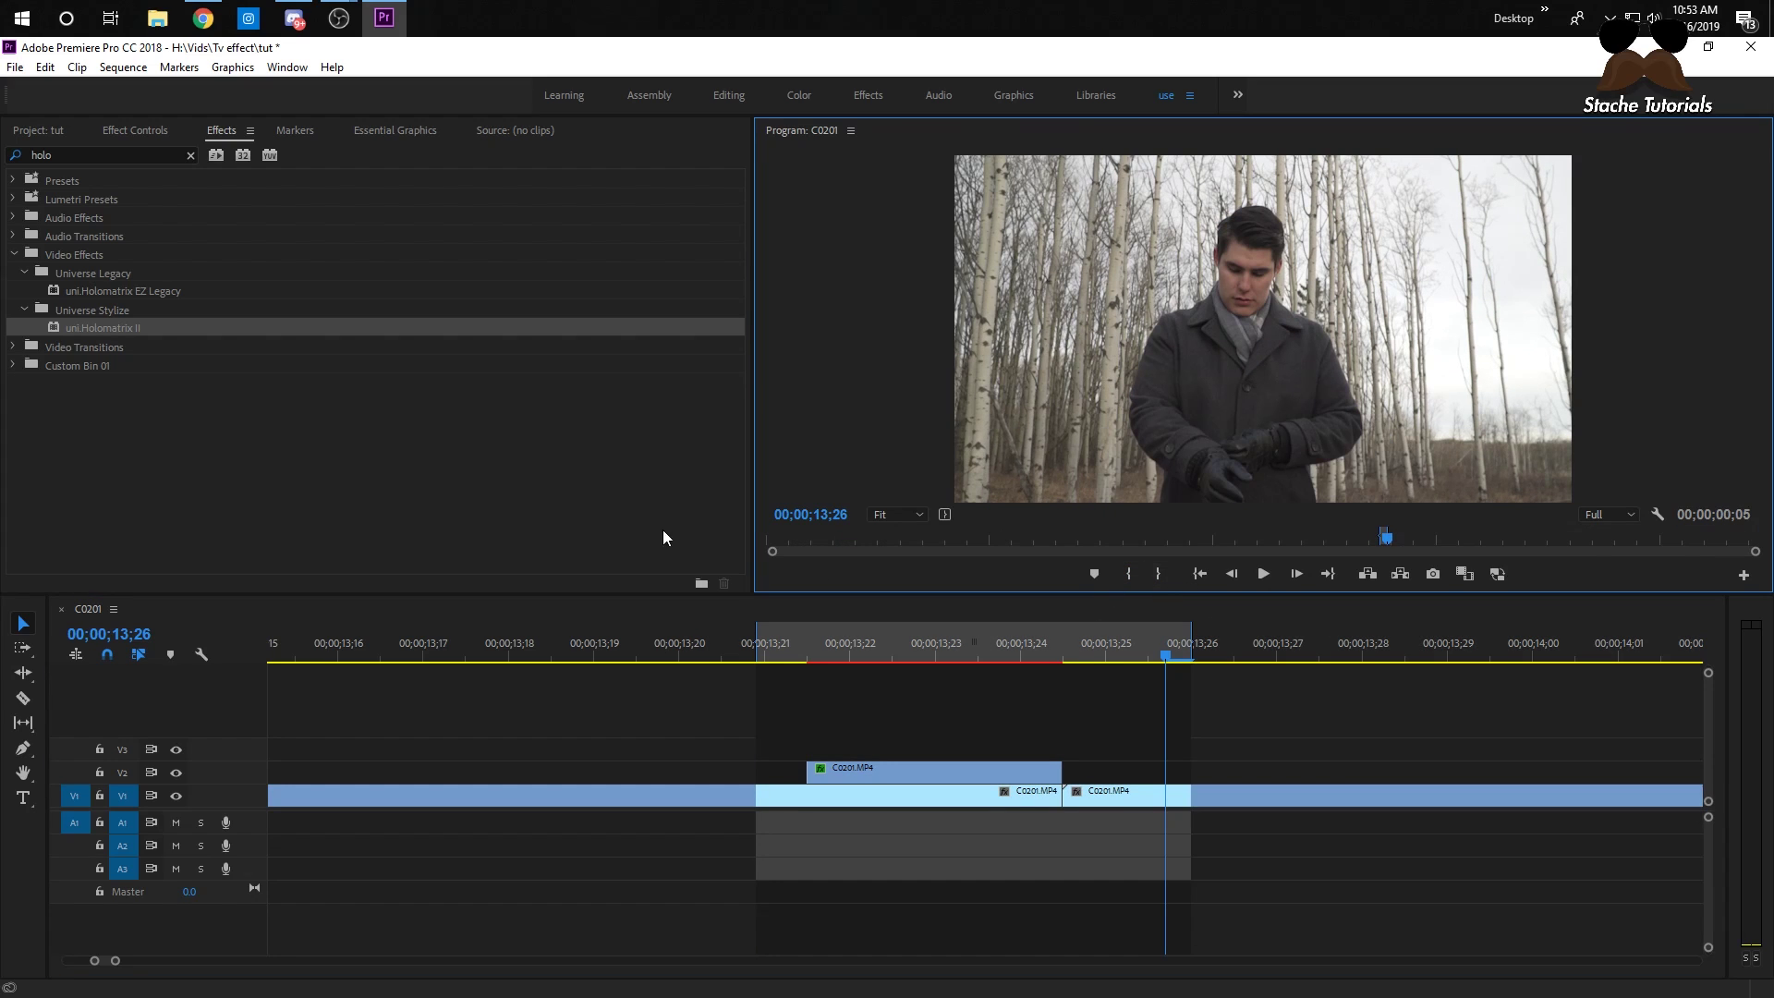
left_click(123, 67)
left_click(166, 111)
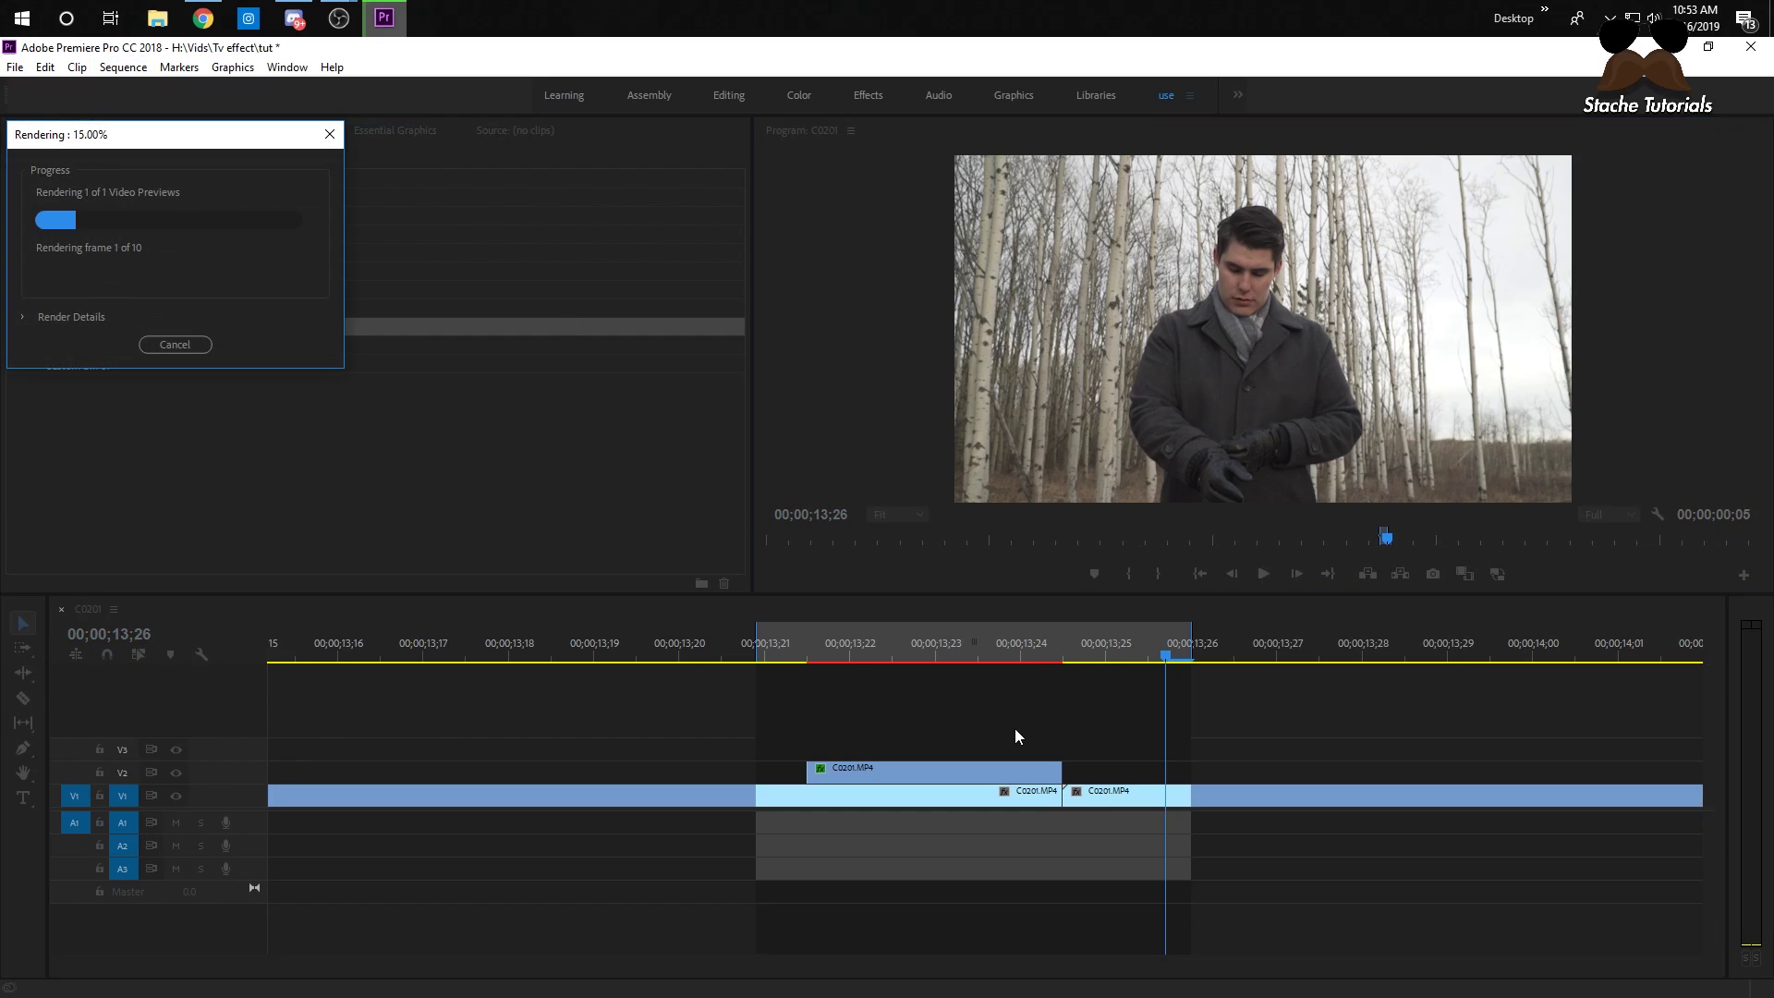
- Play back the rendered hologram flash from 13;21 and rezoom the timeline around 14;05
left_click(563, 641)
key("space")
key("minus")
key("minus")
key("minus")
left_click_drag(114, 961, 180, 966)
key("equal")
key("equal")
key("equal")
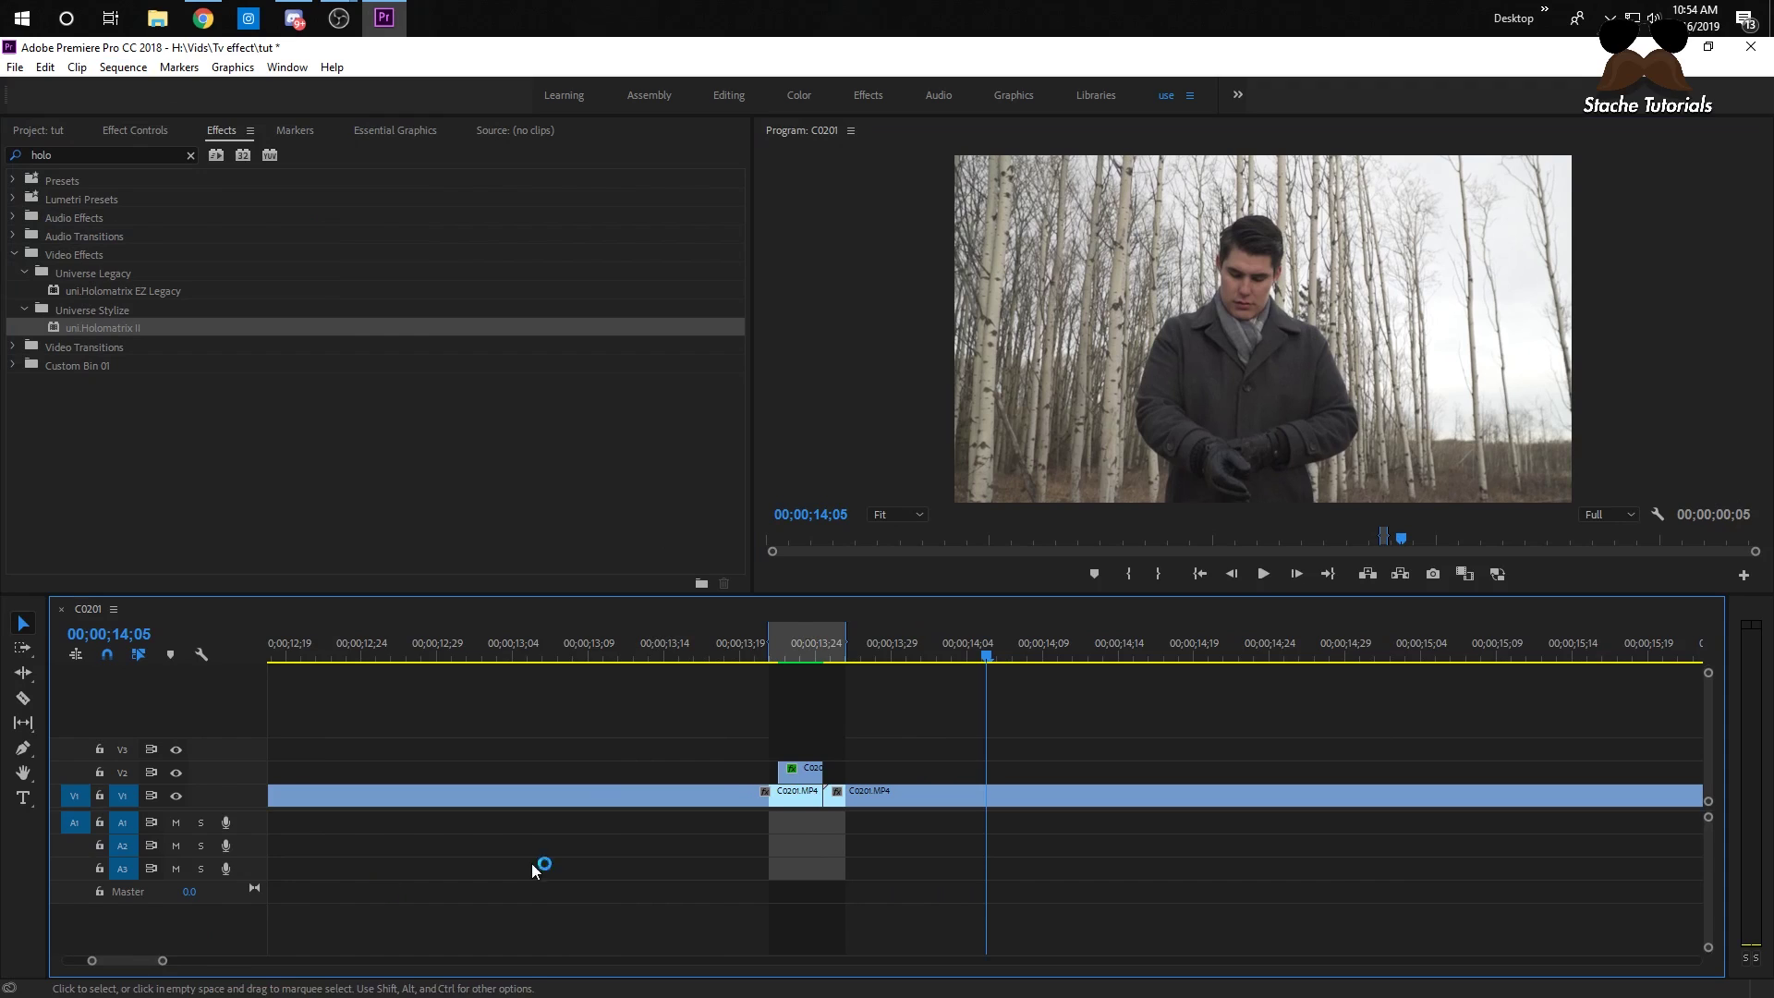
- Extend the hologram clip earlier, render effects In to Out, preview the loop and save
left_click_drag(783, 773, 444, 772)
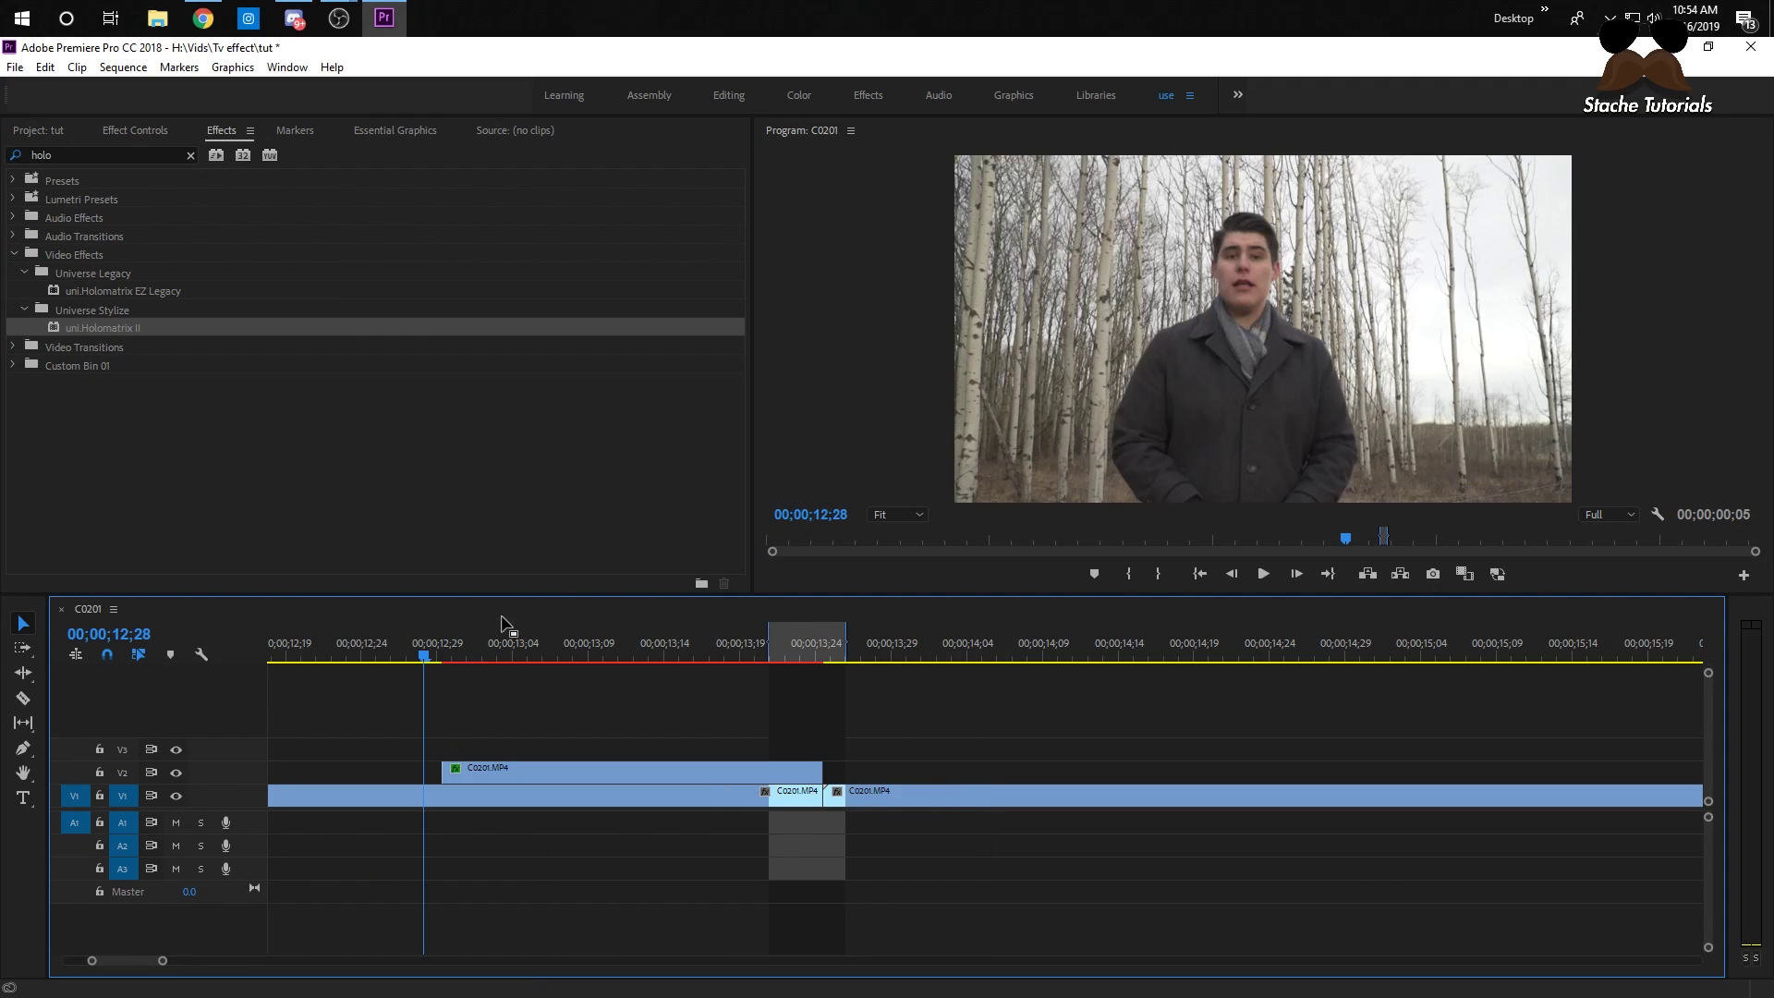
left_click(1128, 574)
left_click(123, 67)
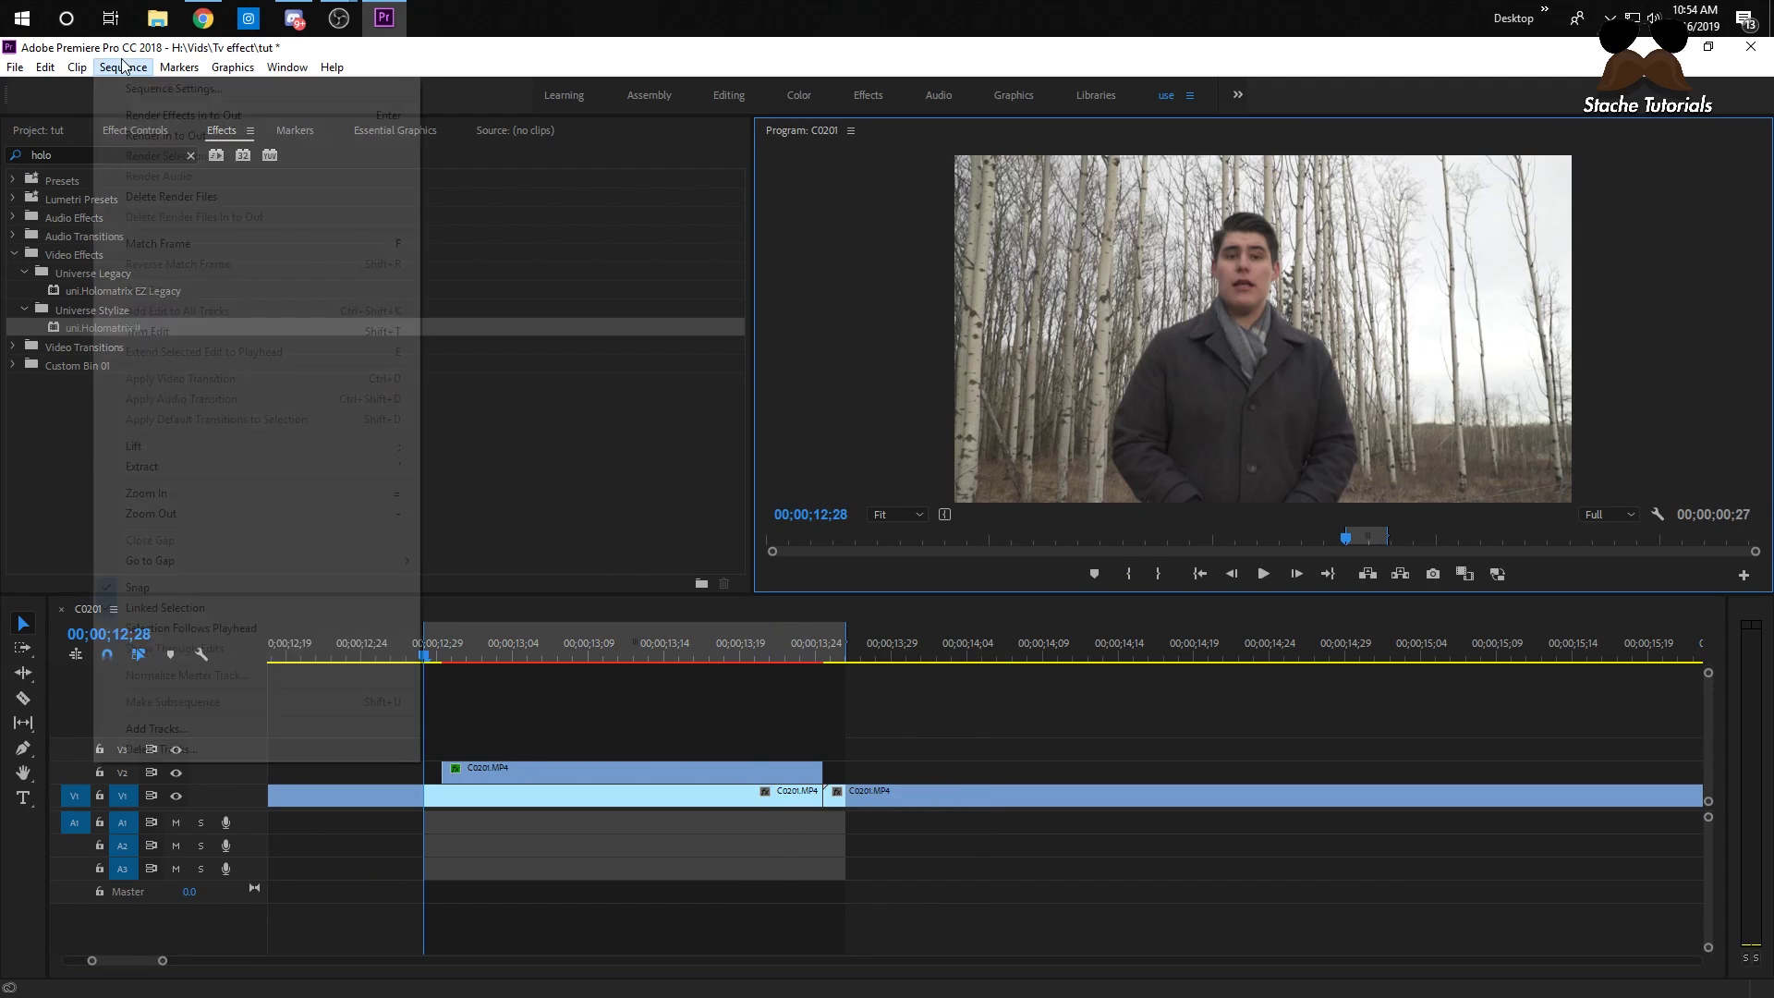
left_click(148, 111)
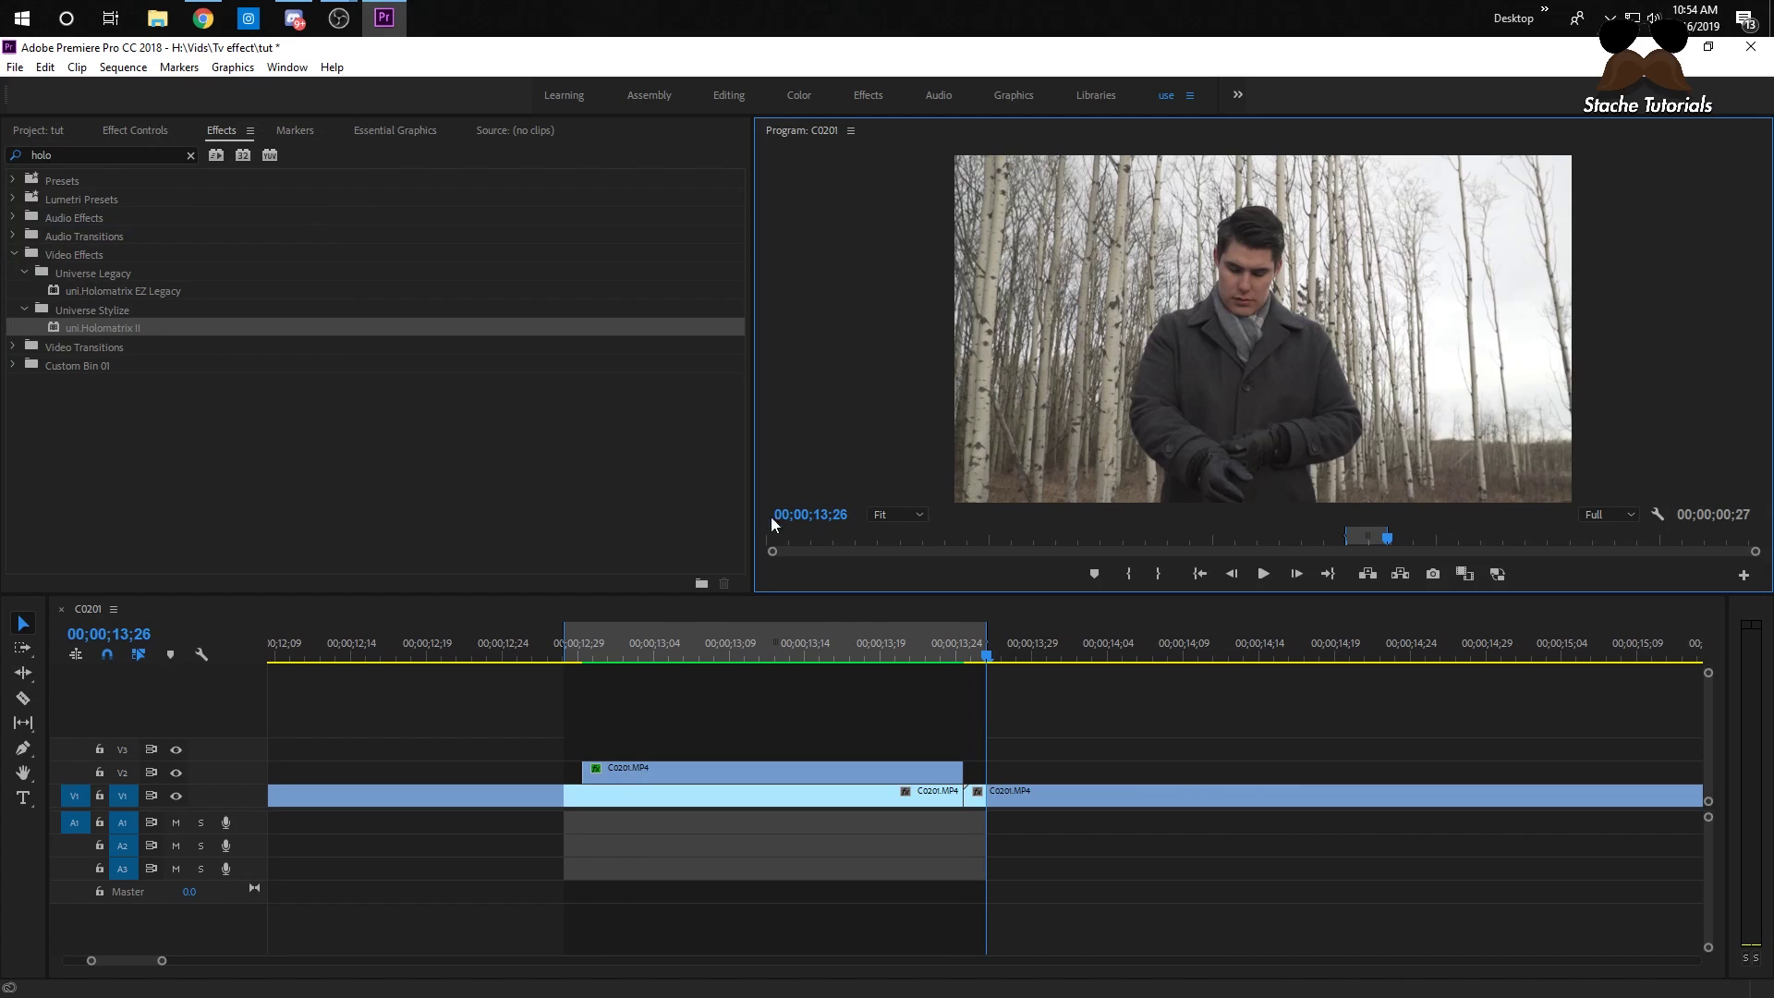
left_click(644, 667)
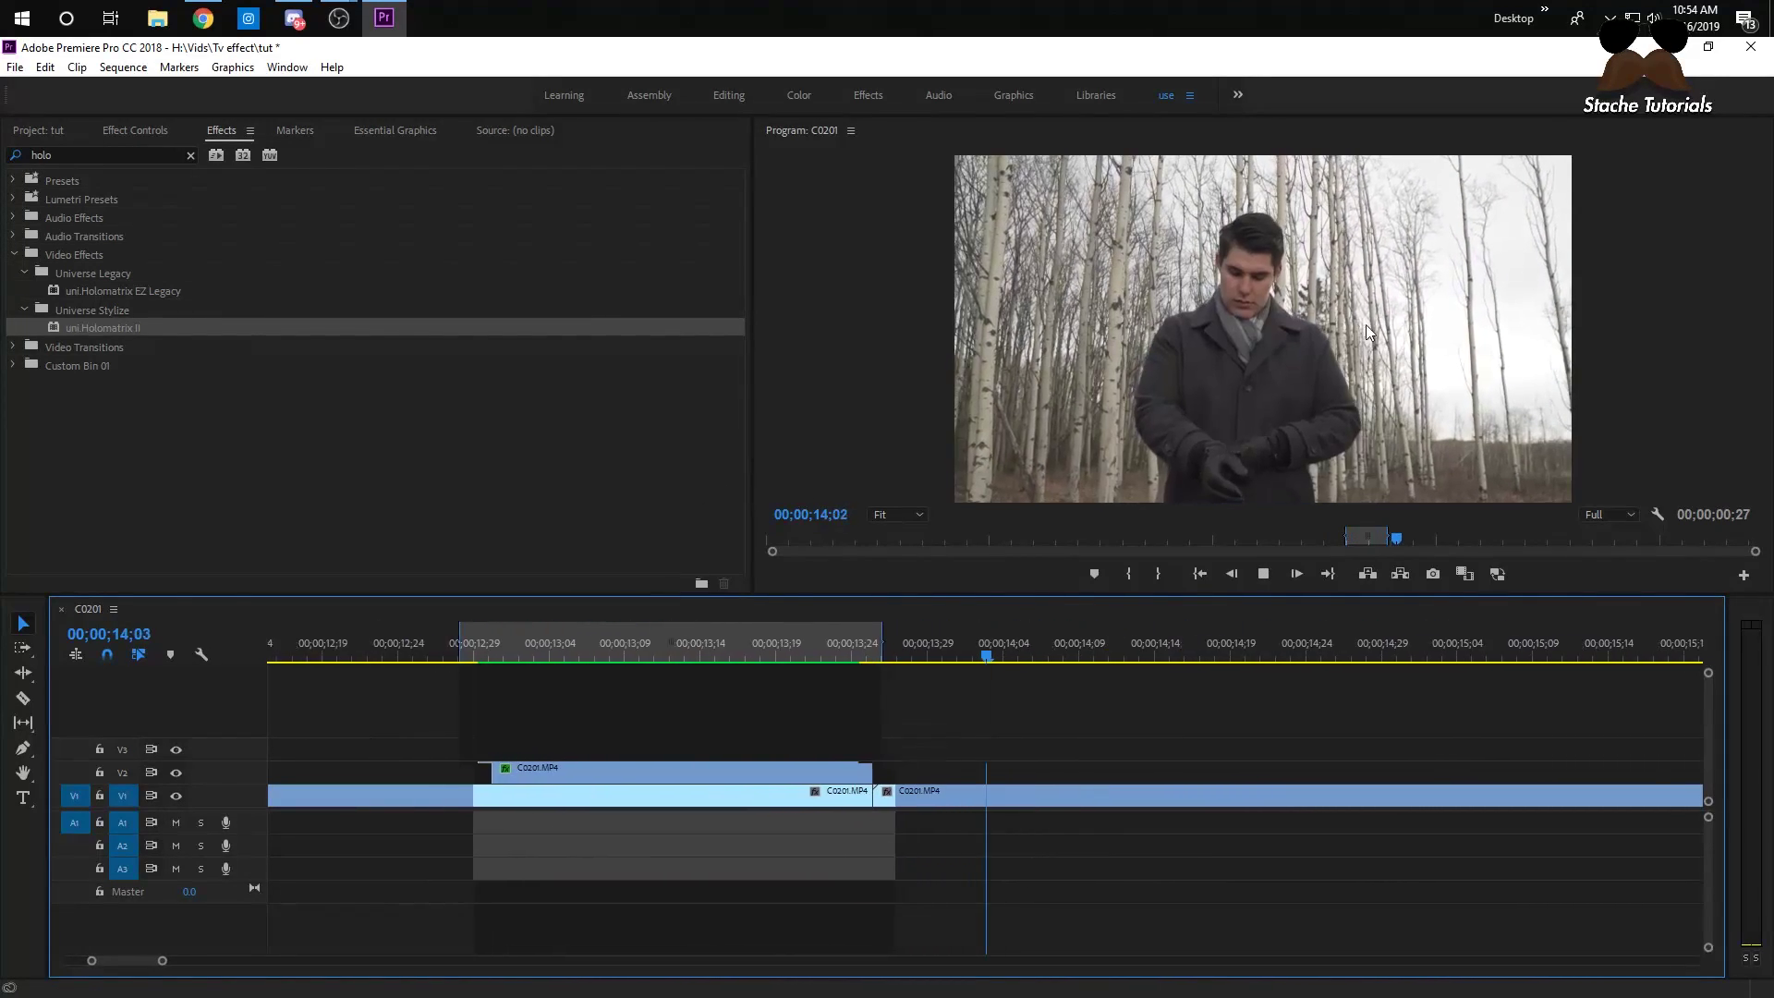
key("ctrl+s")
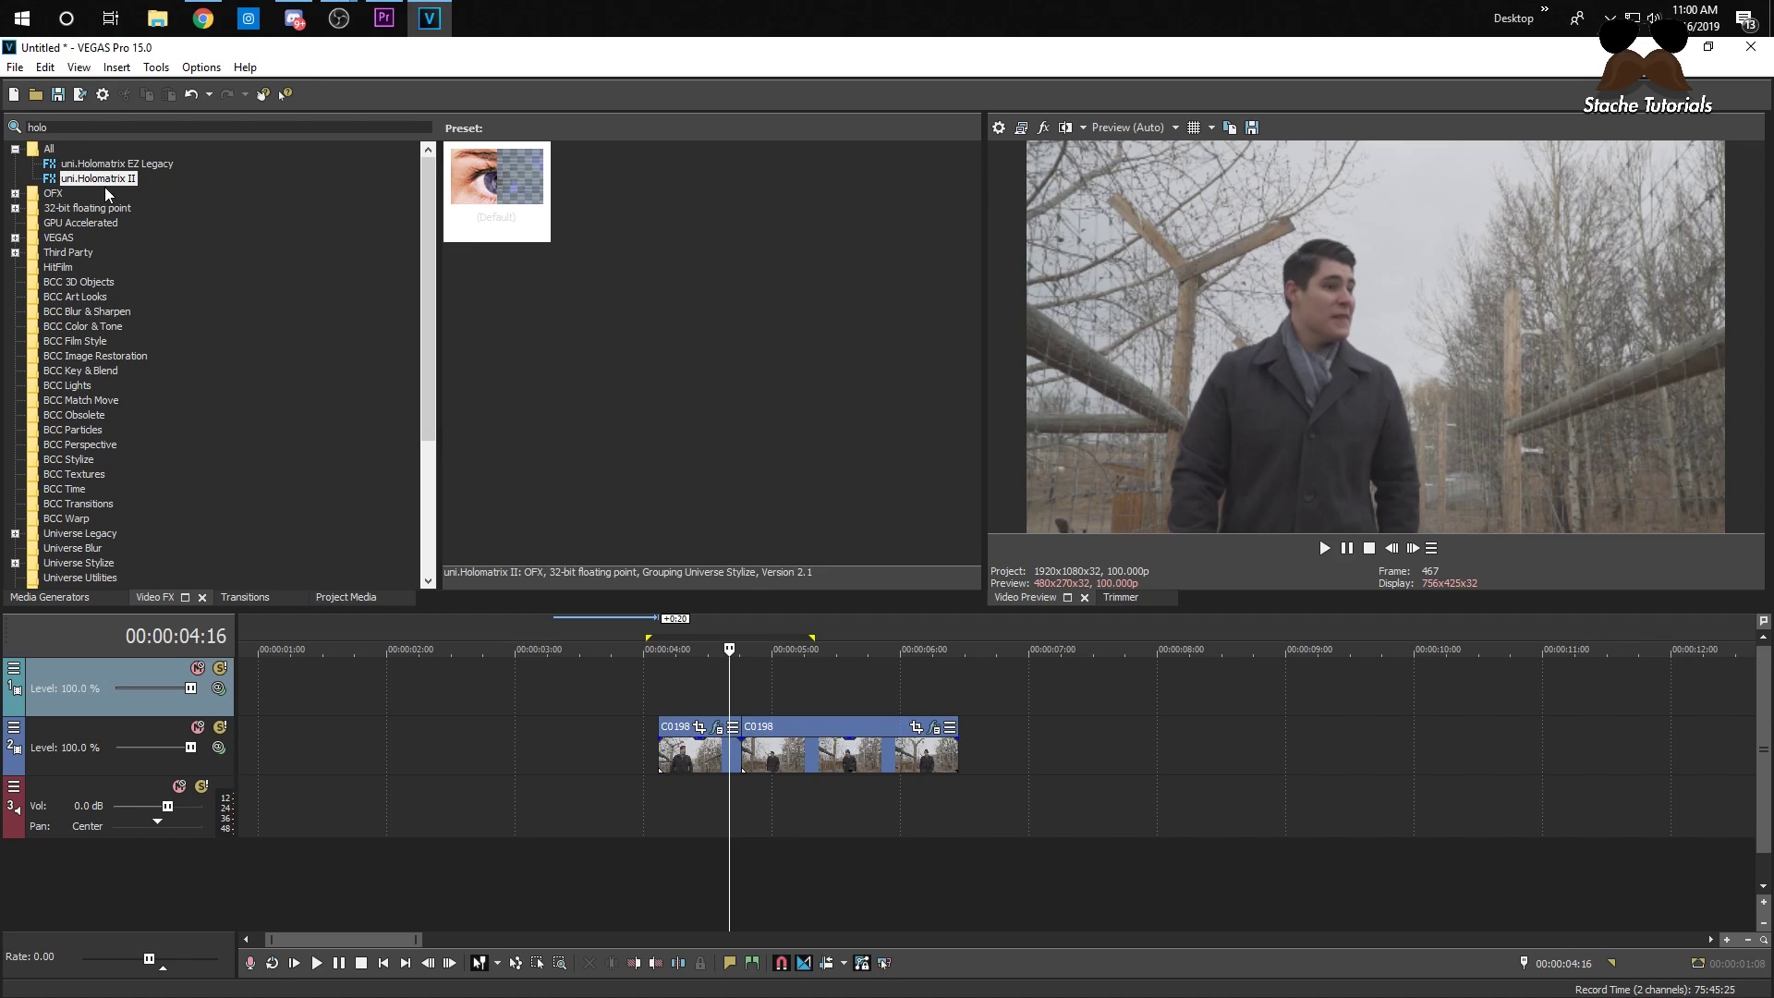
- Drag the uni.Holomatrix II preset onto the C0198 clip on track 2
left_click_drag(488, 188, 739, 730)
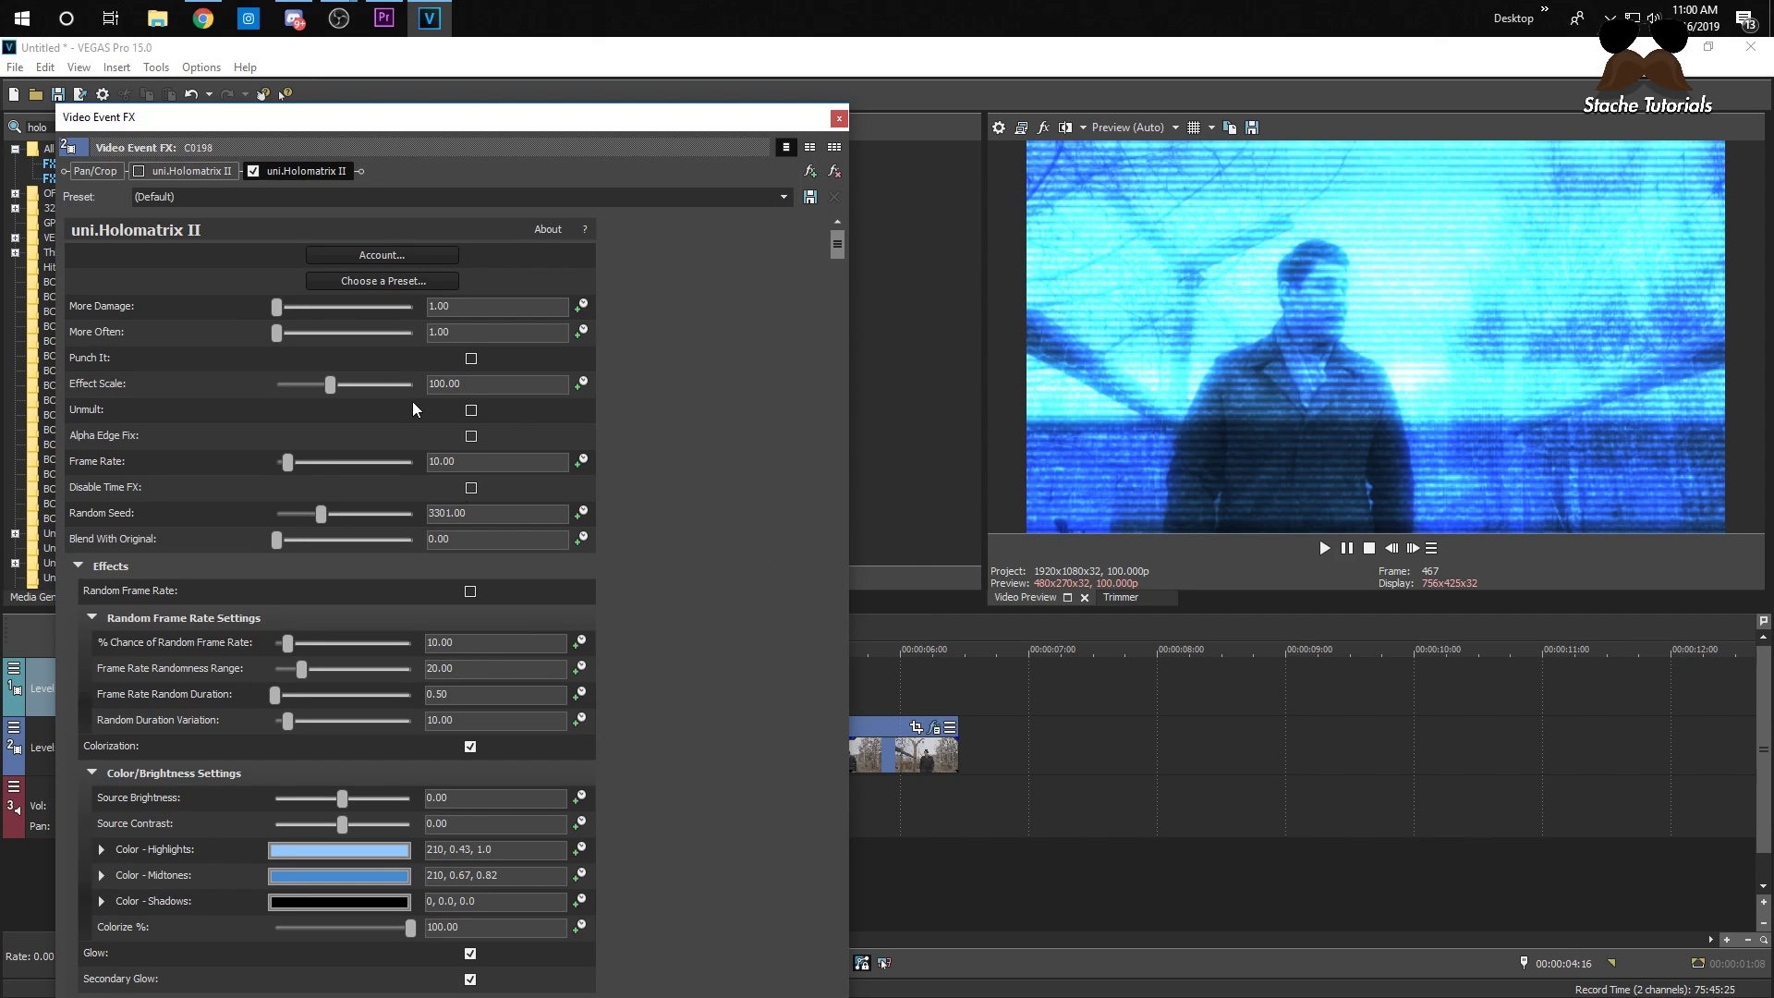
- Try the Old TV - Bad 2 preset, then disable the second uni.Holomatrix II effect
left_click(399, 280)
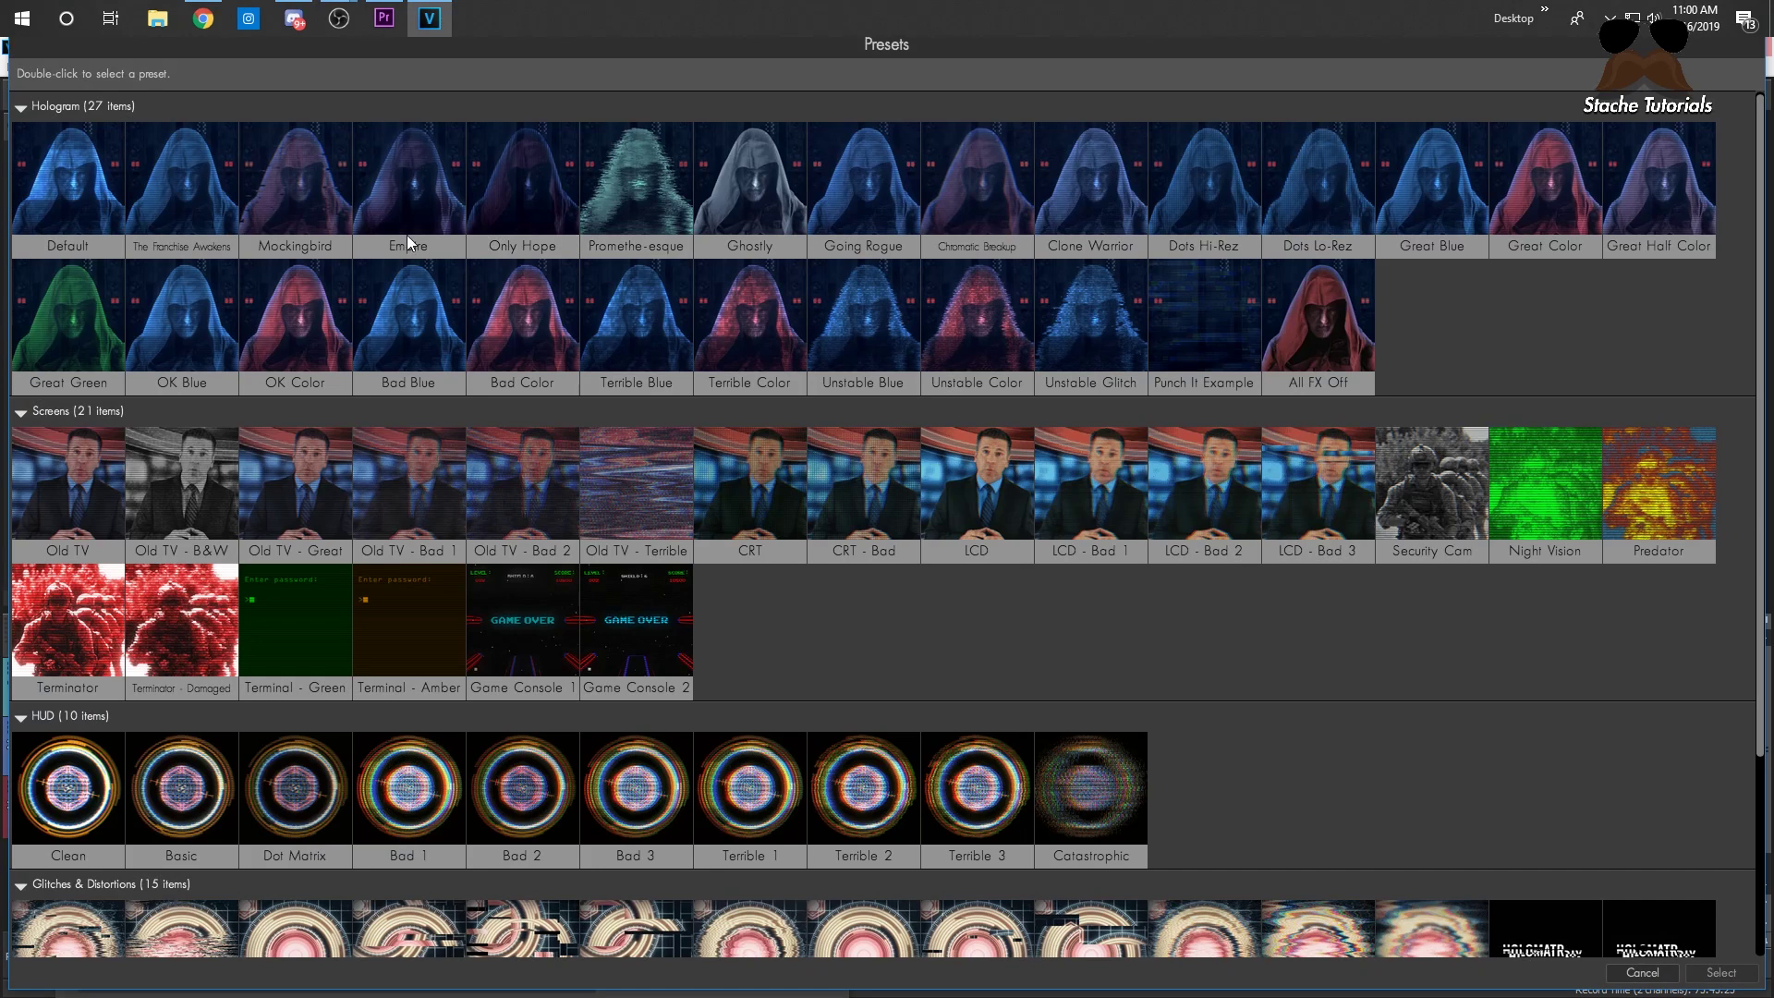
double_click(545, 475)
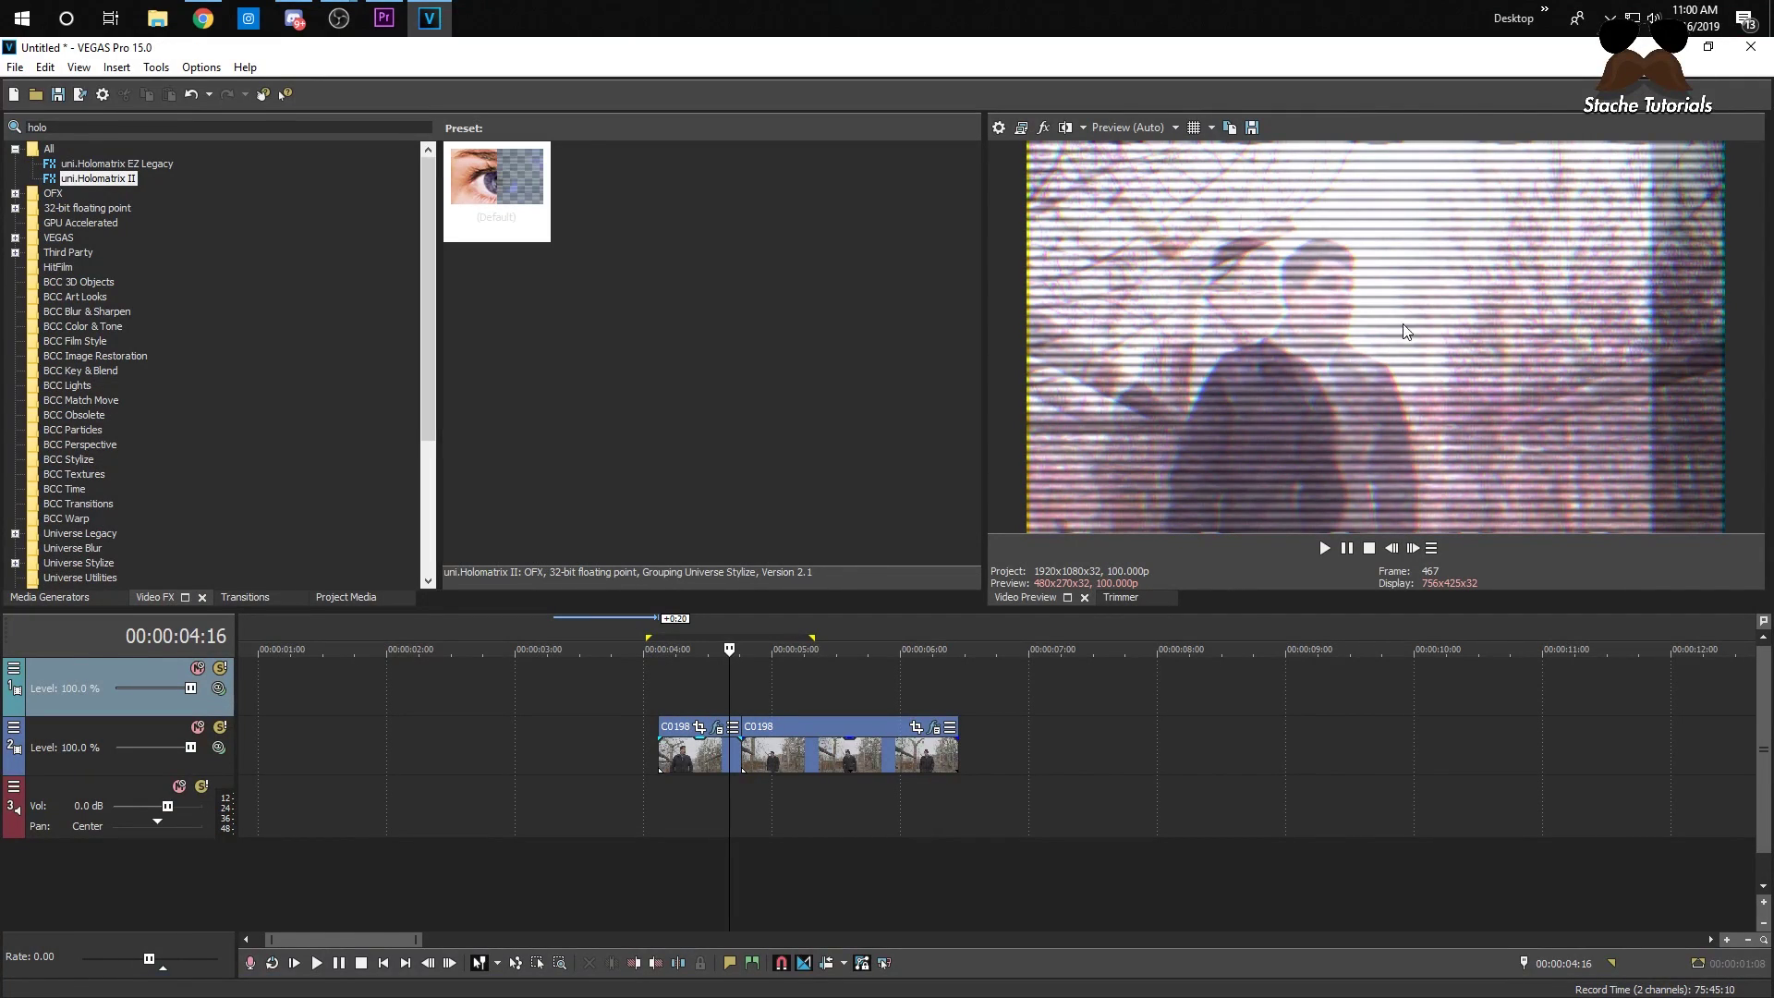
left_click(718, 730)
left_click(253, 172)
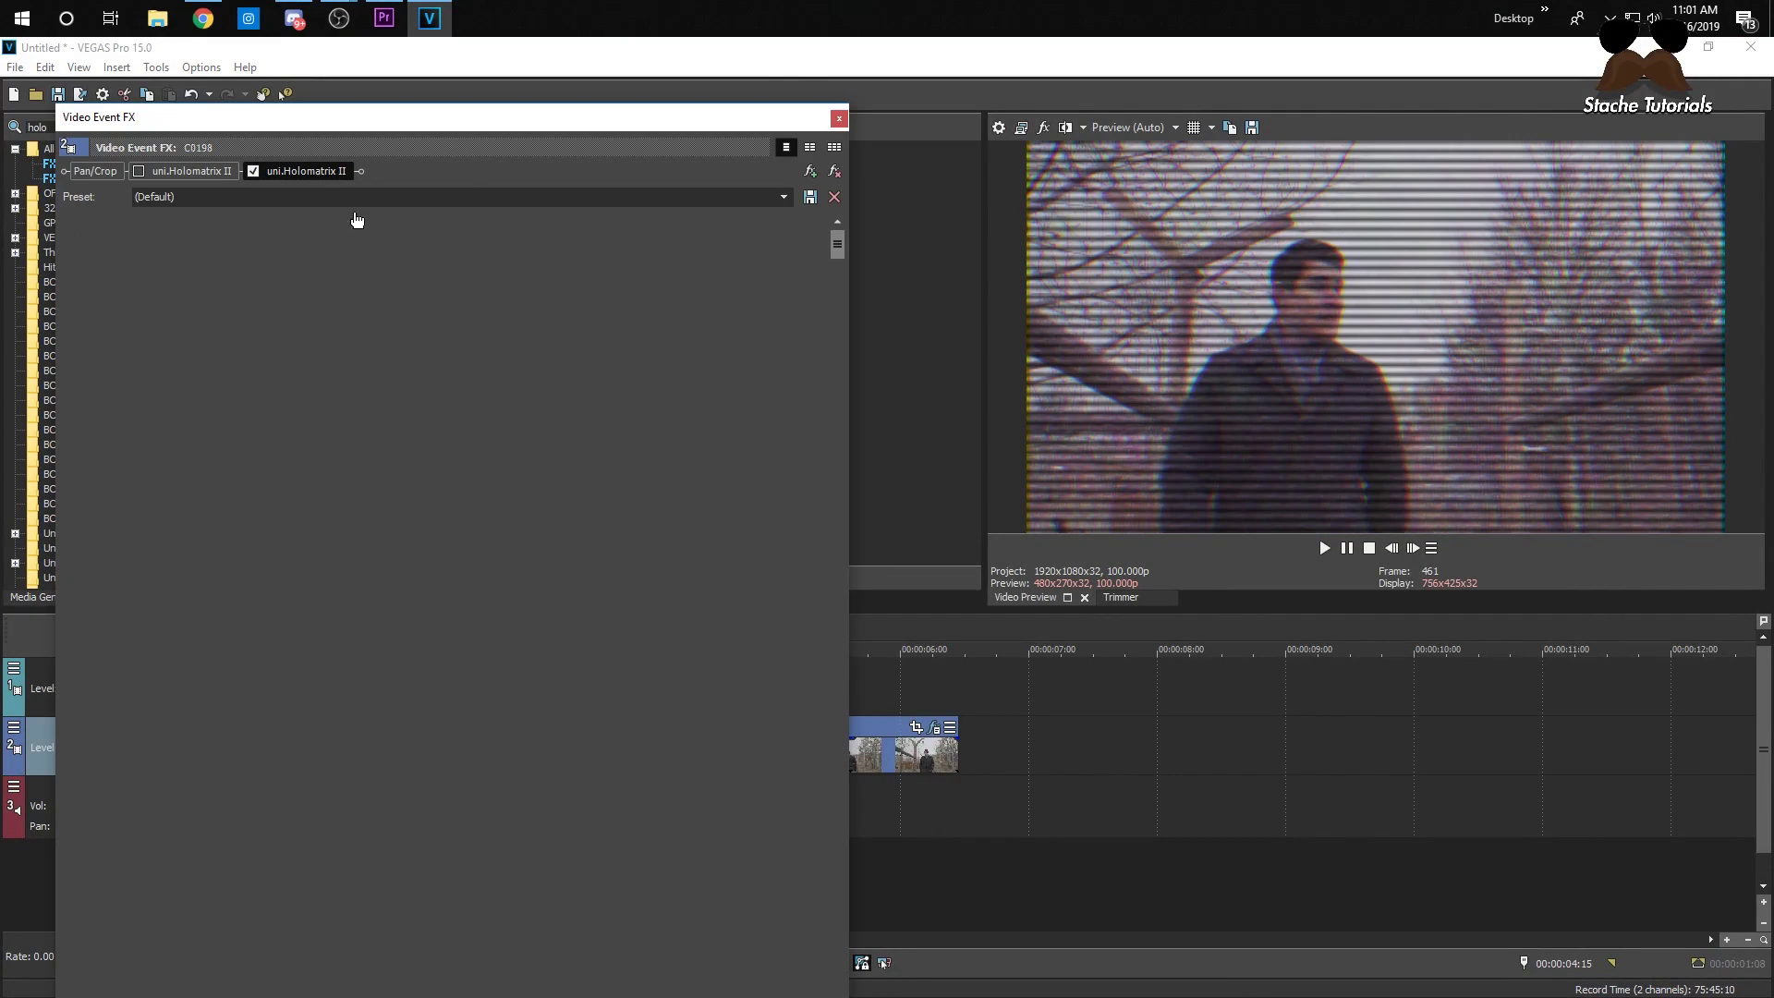
- Close Video Event FX and play through the looped 04:00–05:00 region to preview it
left_click(839, 117)
key("space")
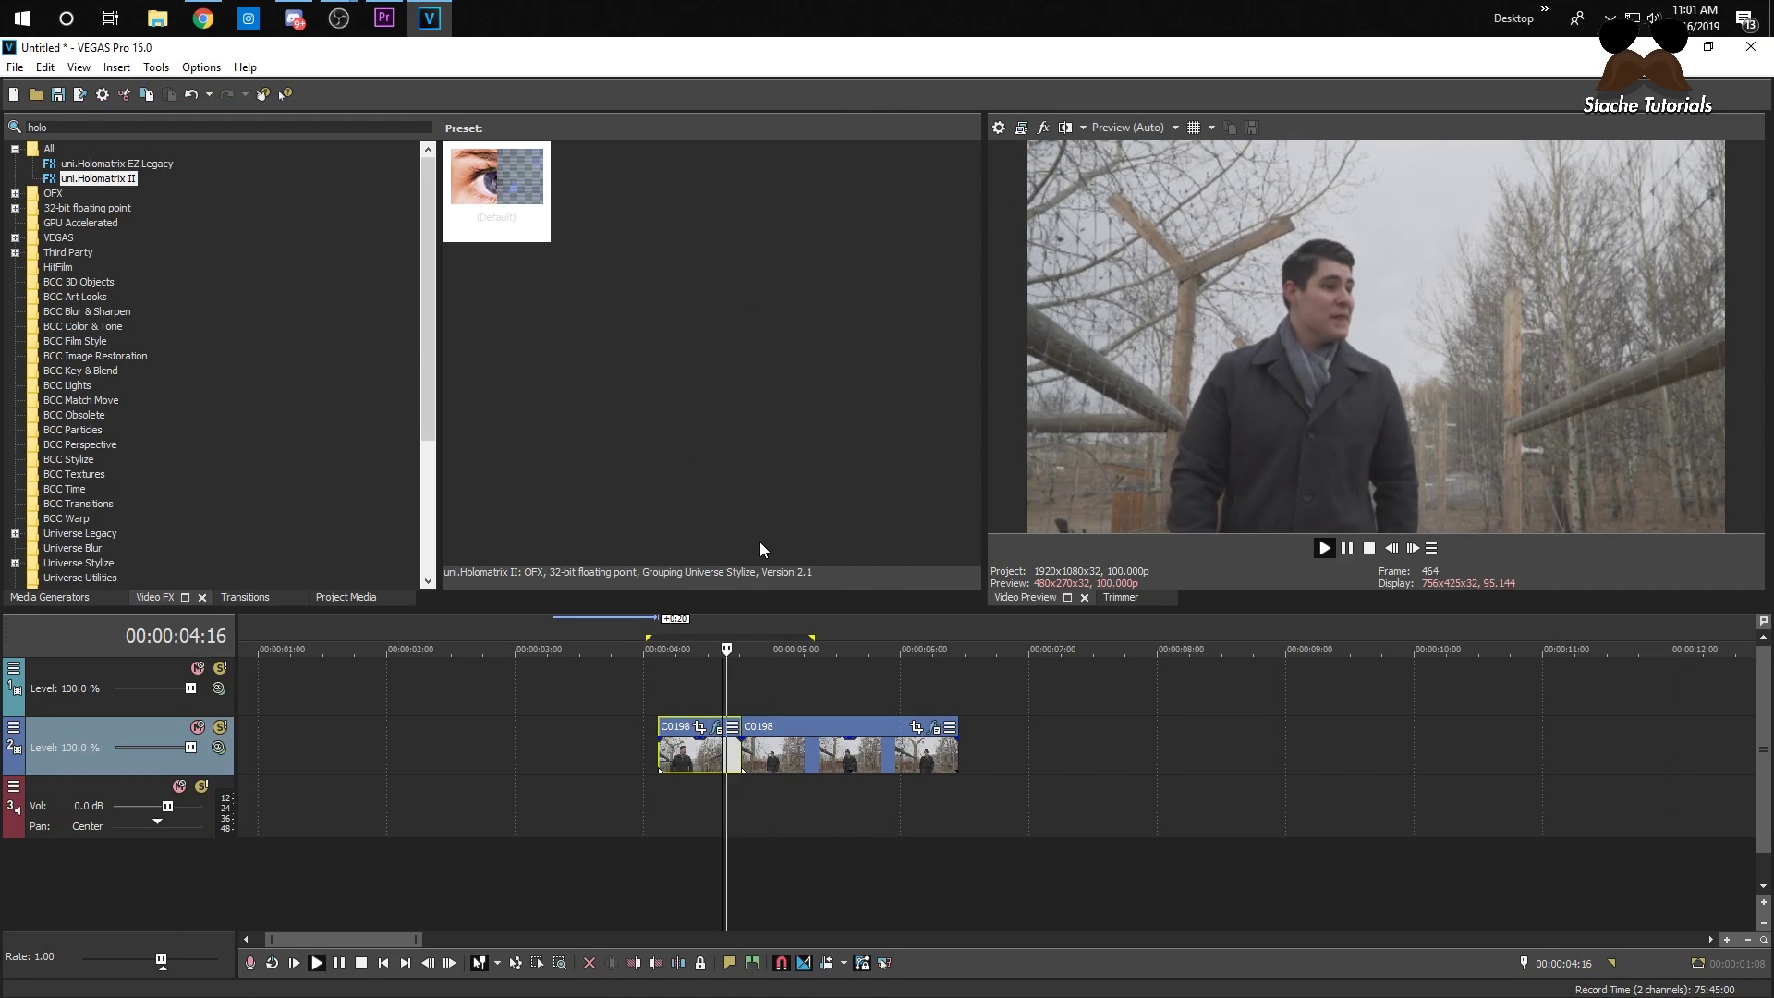
key("space")
left_click(712, 789)
key("space")
key("space")
key("Home")
key("space")
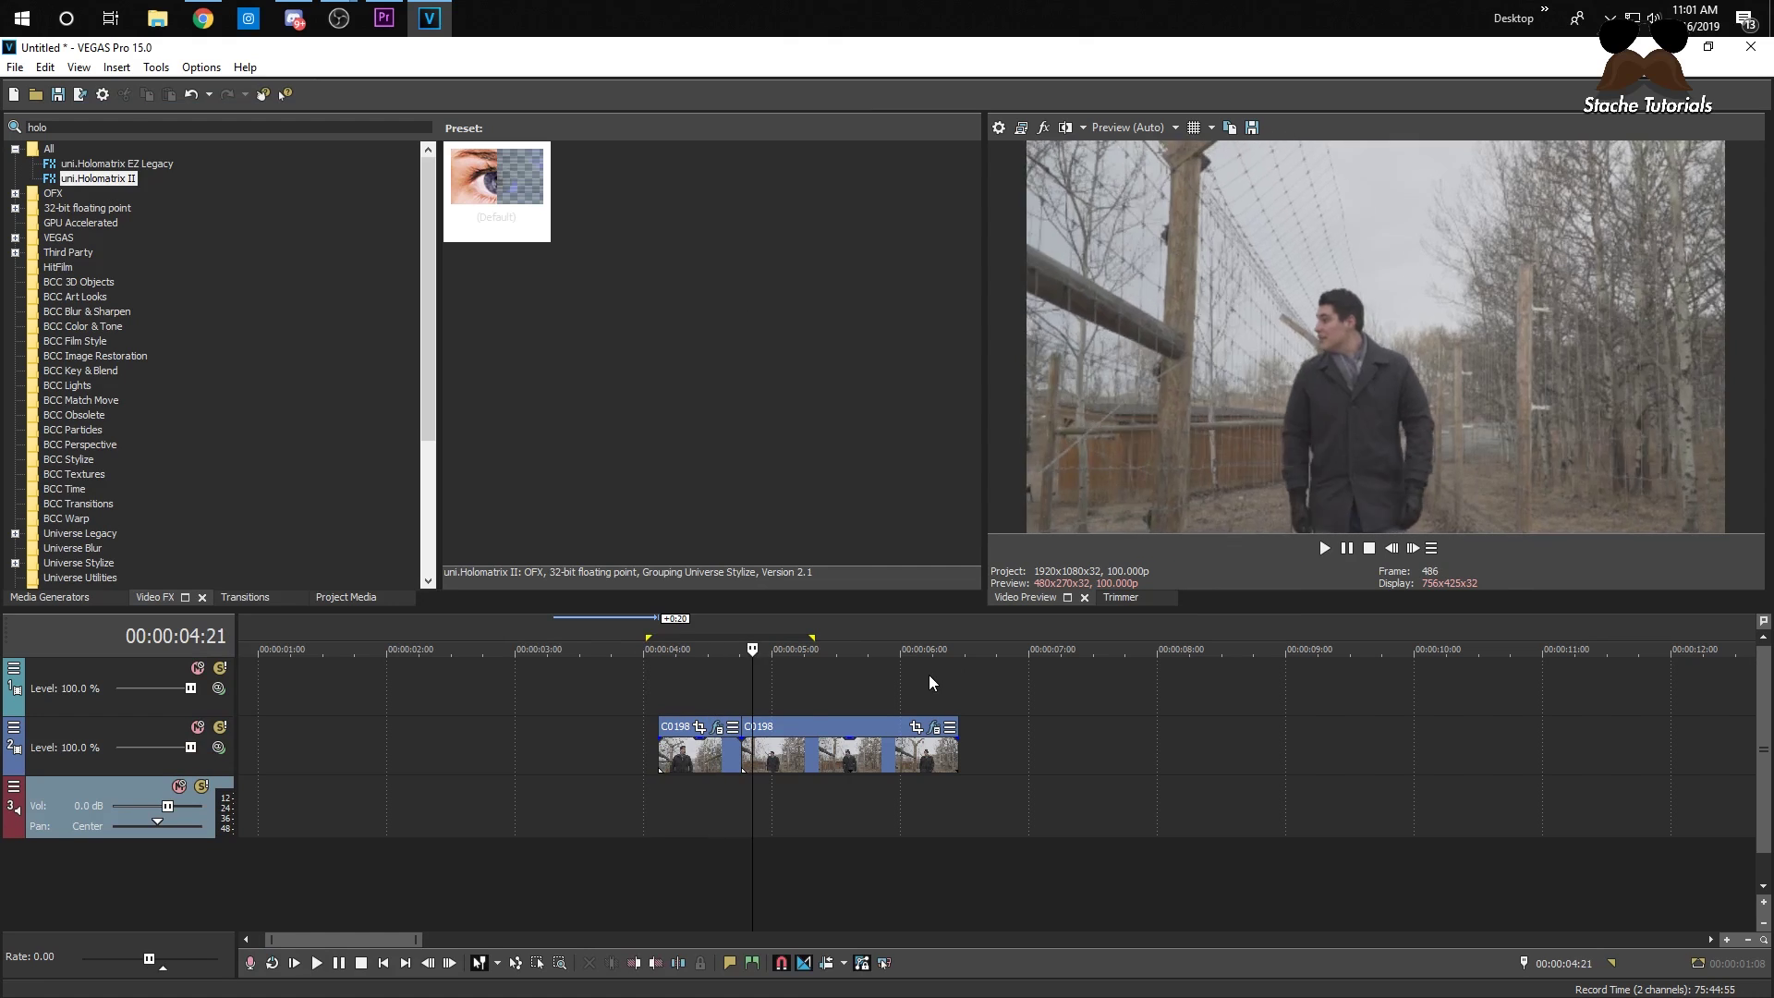
key("space")
key("space")
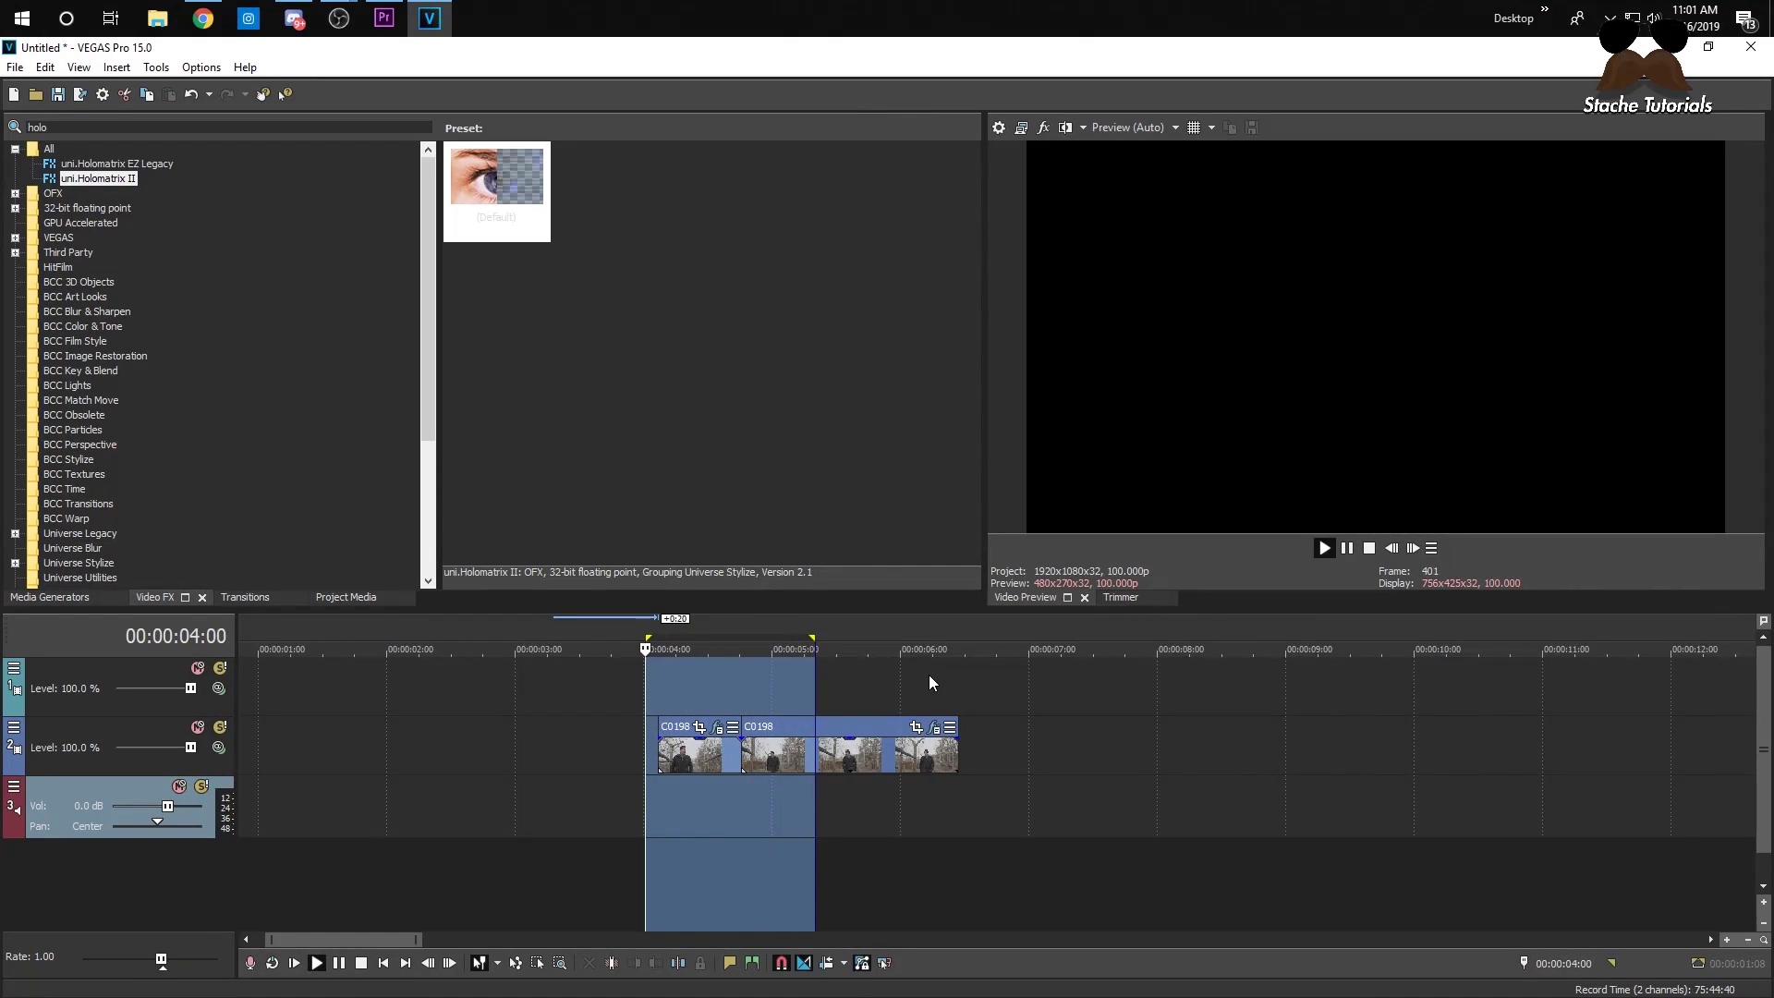
key("space")
- Park on the second shot's first frame after 04:19 and set Preview Quality to Best (Full)
left_click(737, 753)
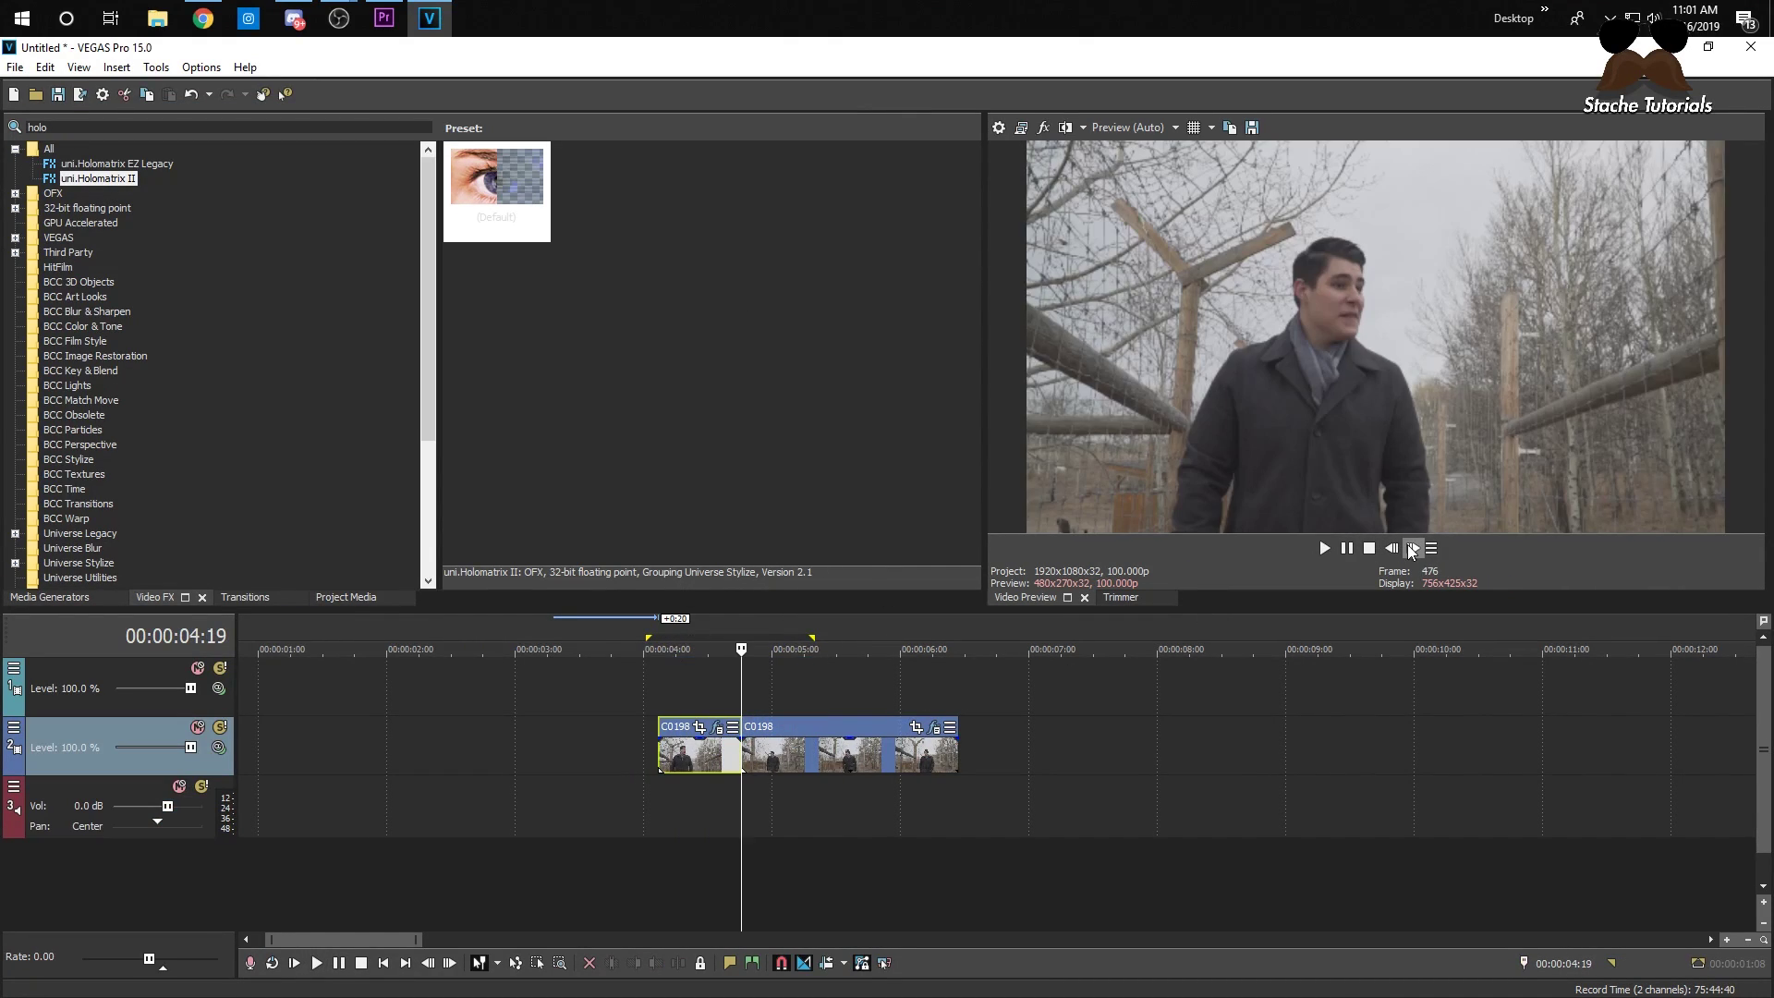
key("Right")
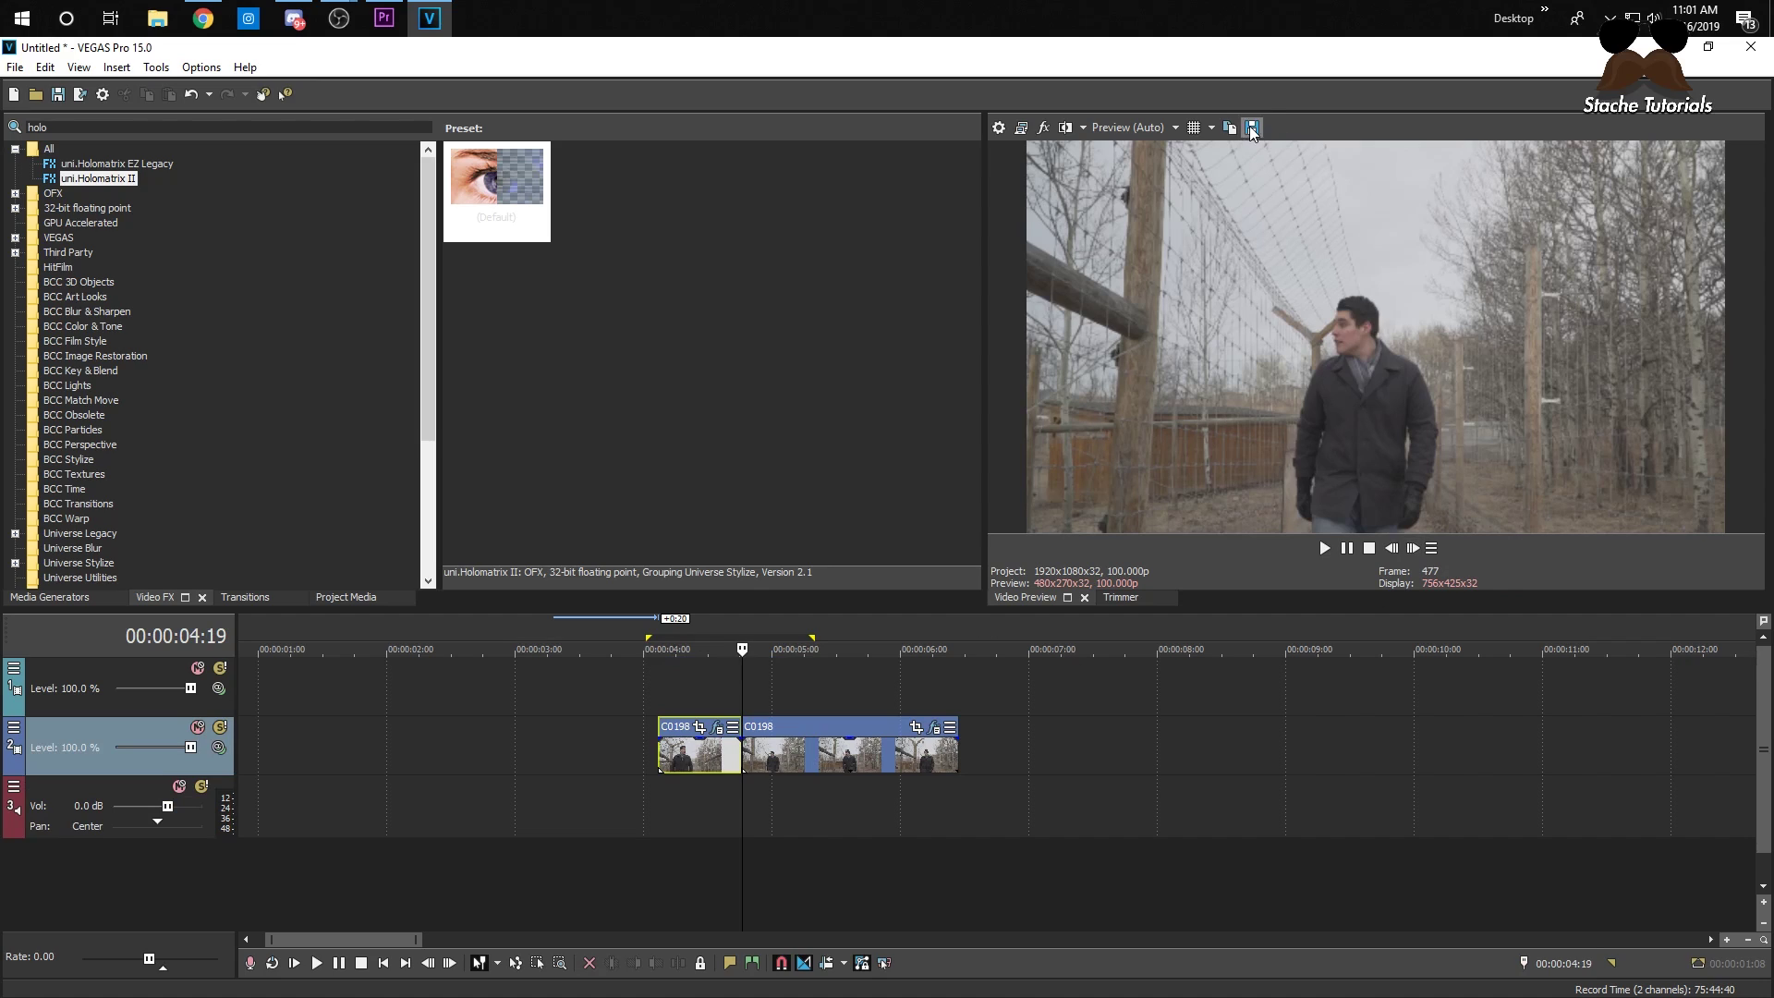
left_click(1132, 128)
mouse_move(1146, 209)
left_click(1216, 225)
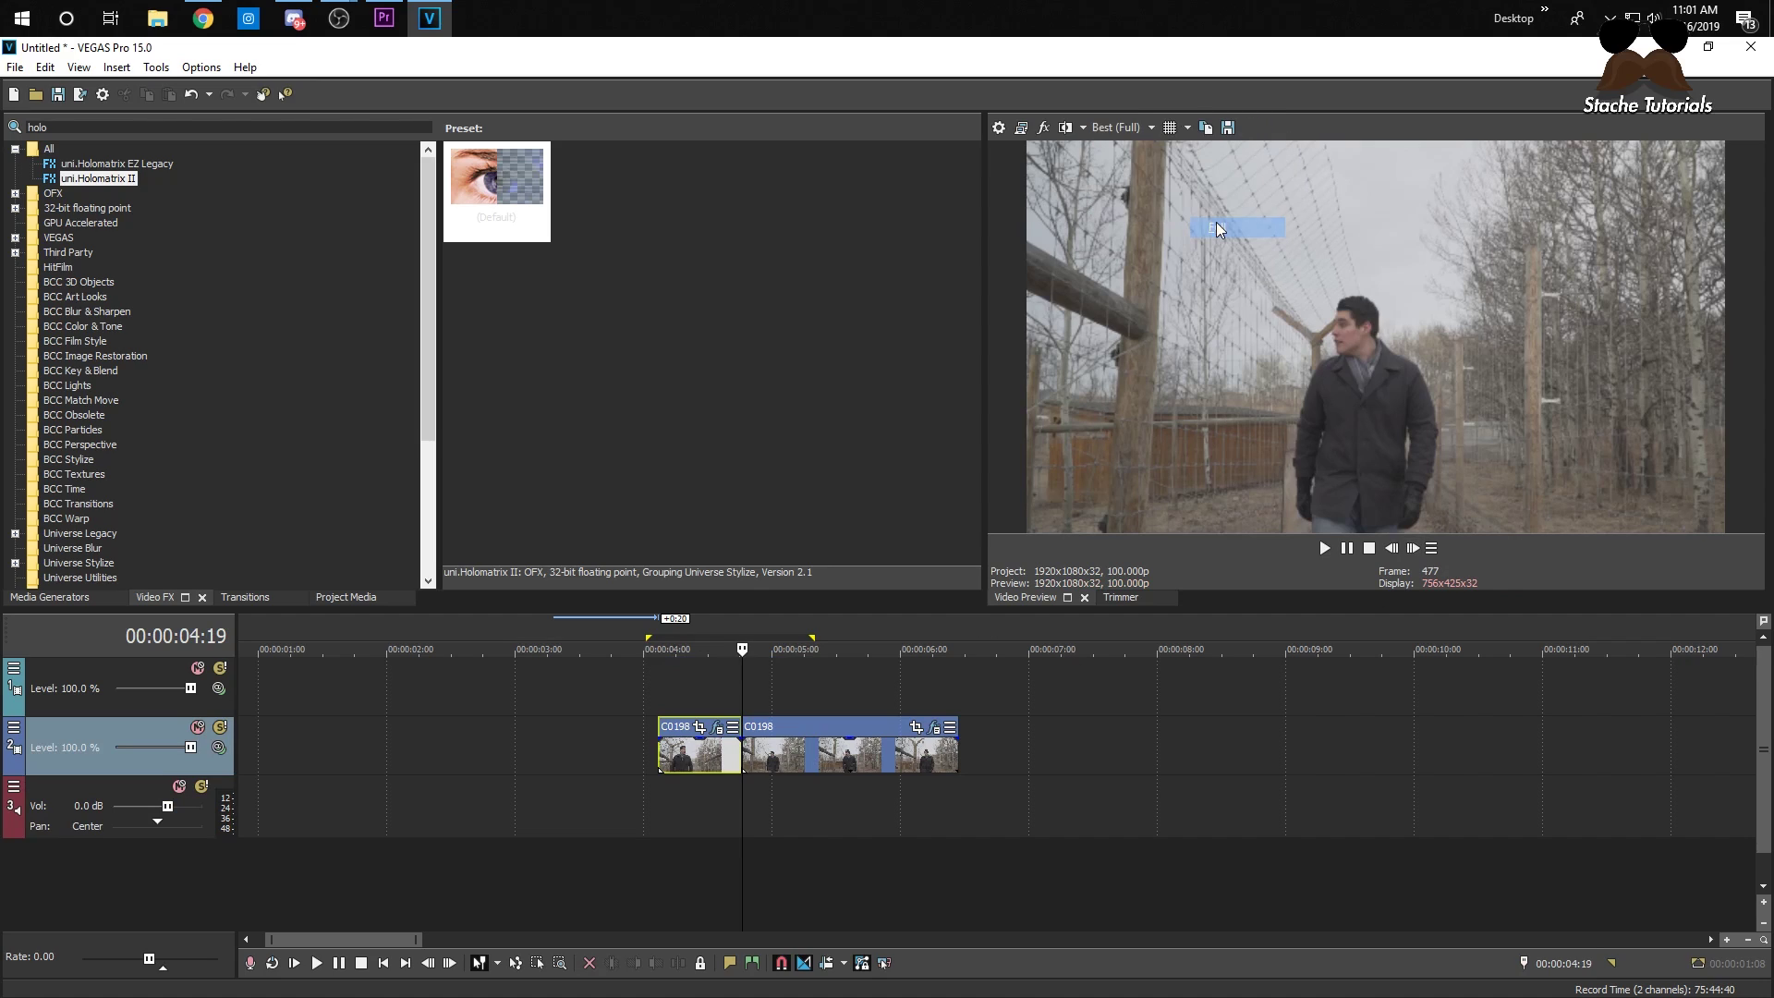
- Save the frame as Image1.jpg, place it on track 1 at the playhead and shorten it
left_click(1227, 129)
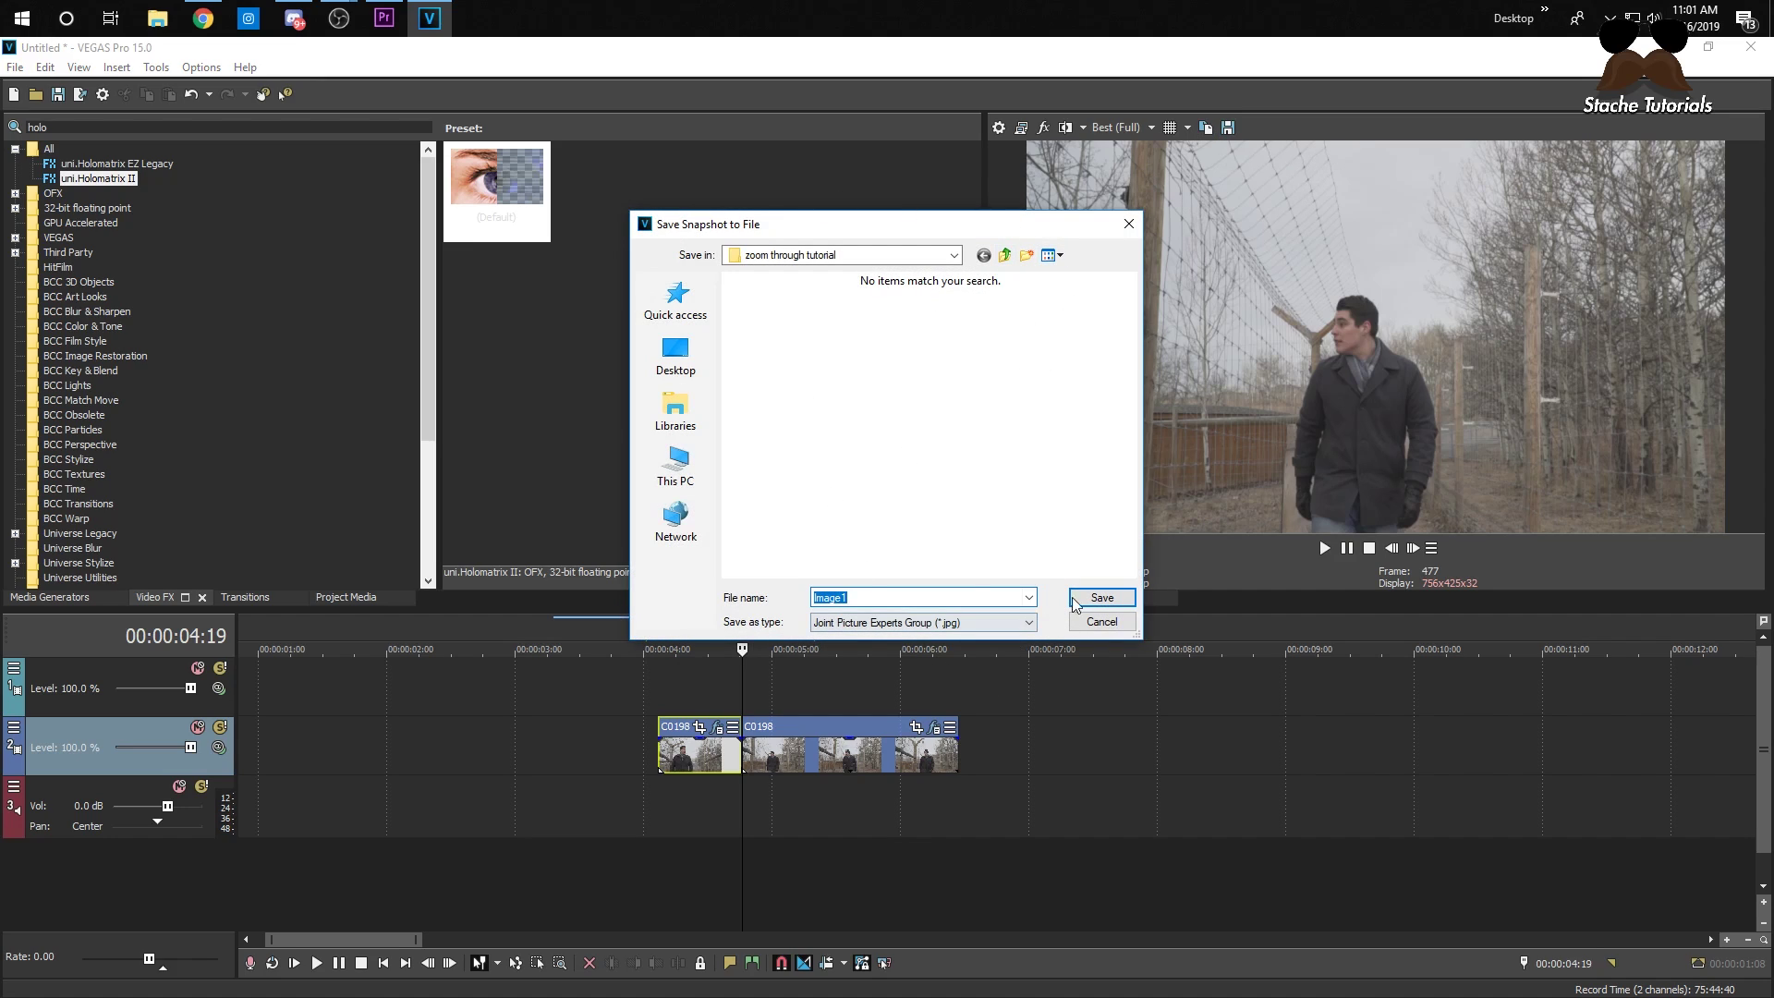
left_click(1100, 599)
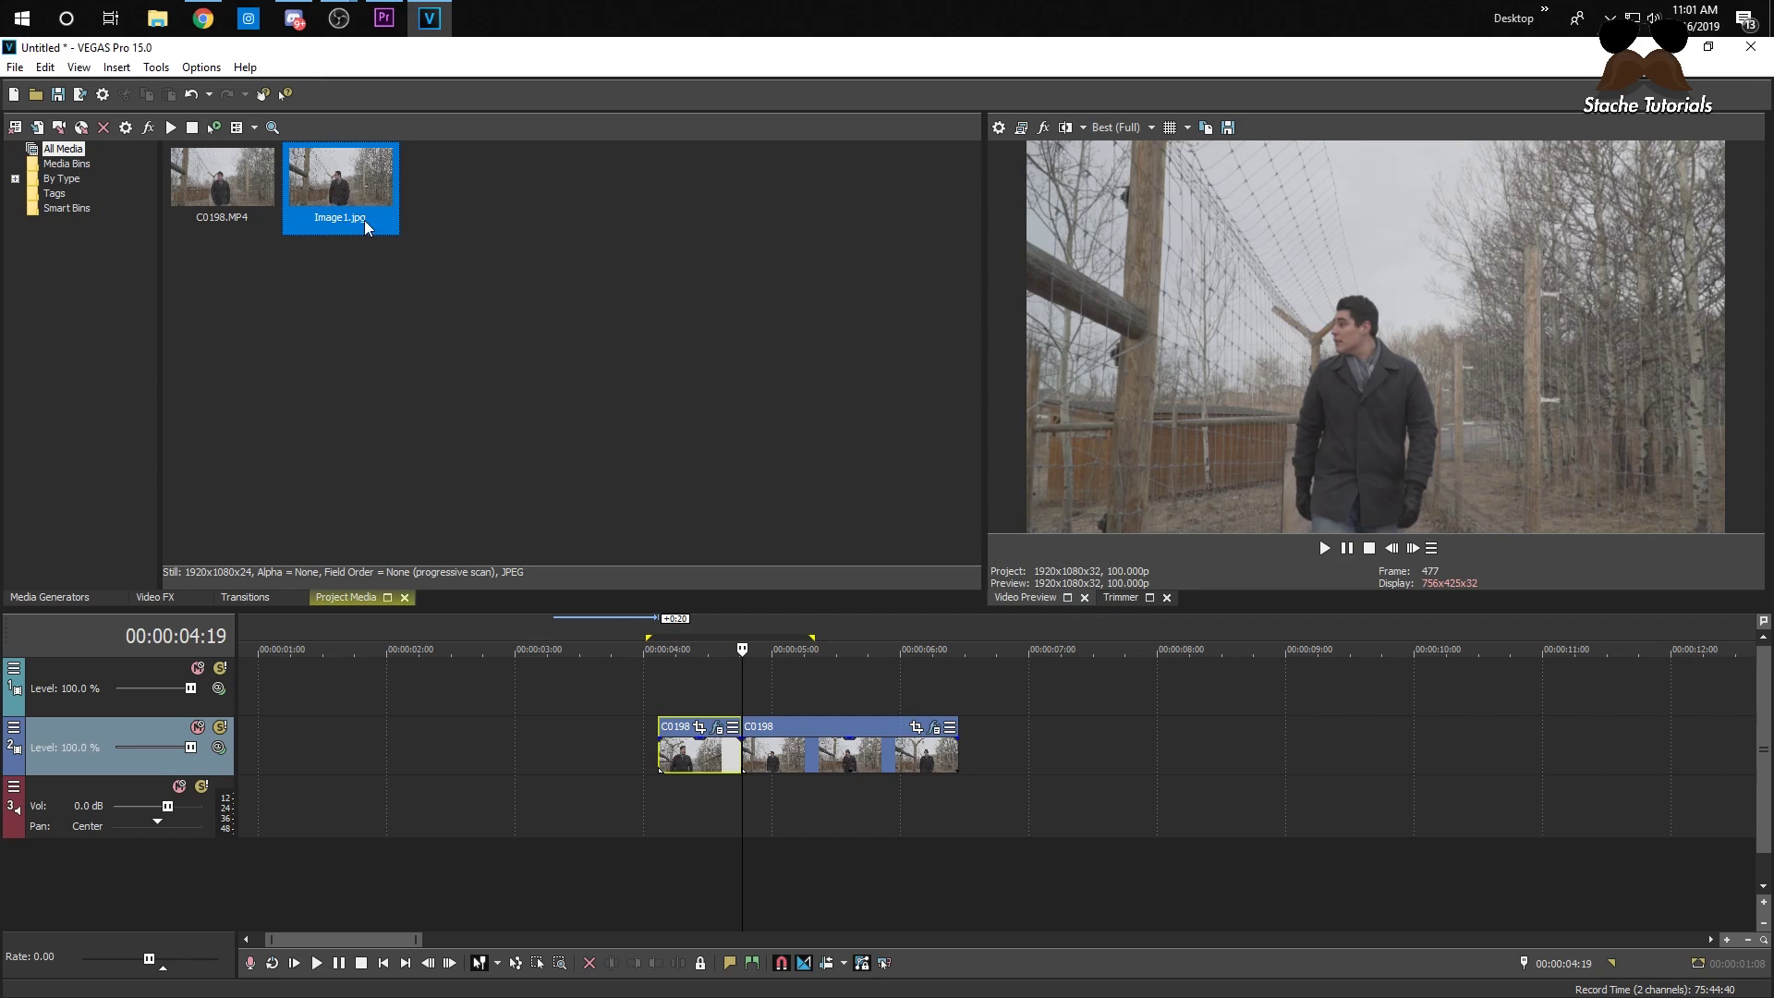
left_click_drag(349, 176, 723, 710)
left_click_drag(1382, 702, 768, 699)
- Zoom the timeline and snap Image1's start to the second C0198 event at 04:19
scroll(708, 801, "up", 8)
scroll(883, 760, "up", 2)
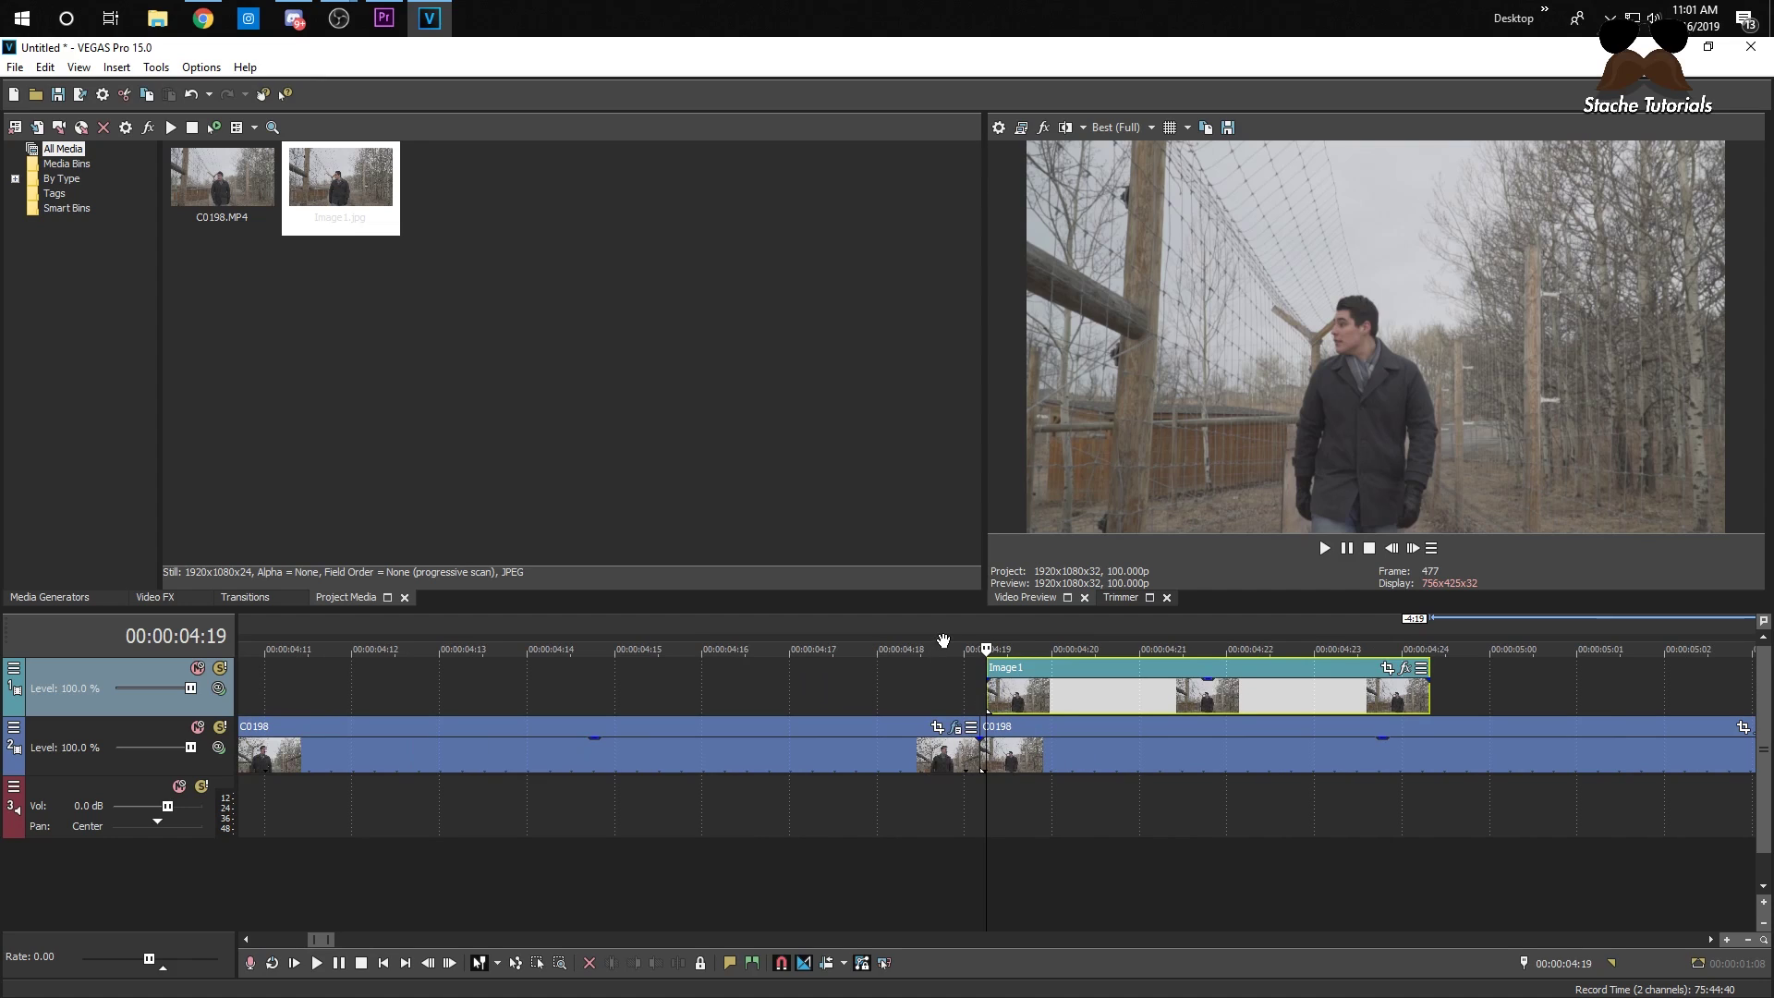
left_click(902, 640)
left_click(979, 743)
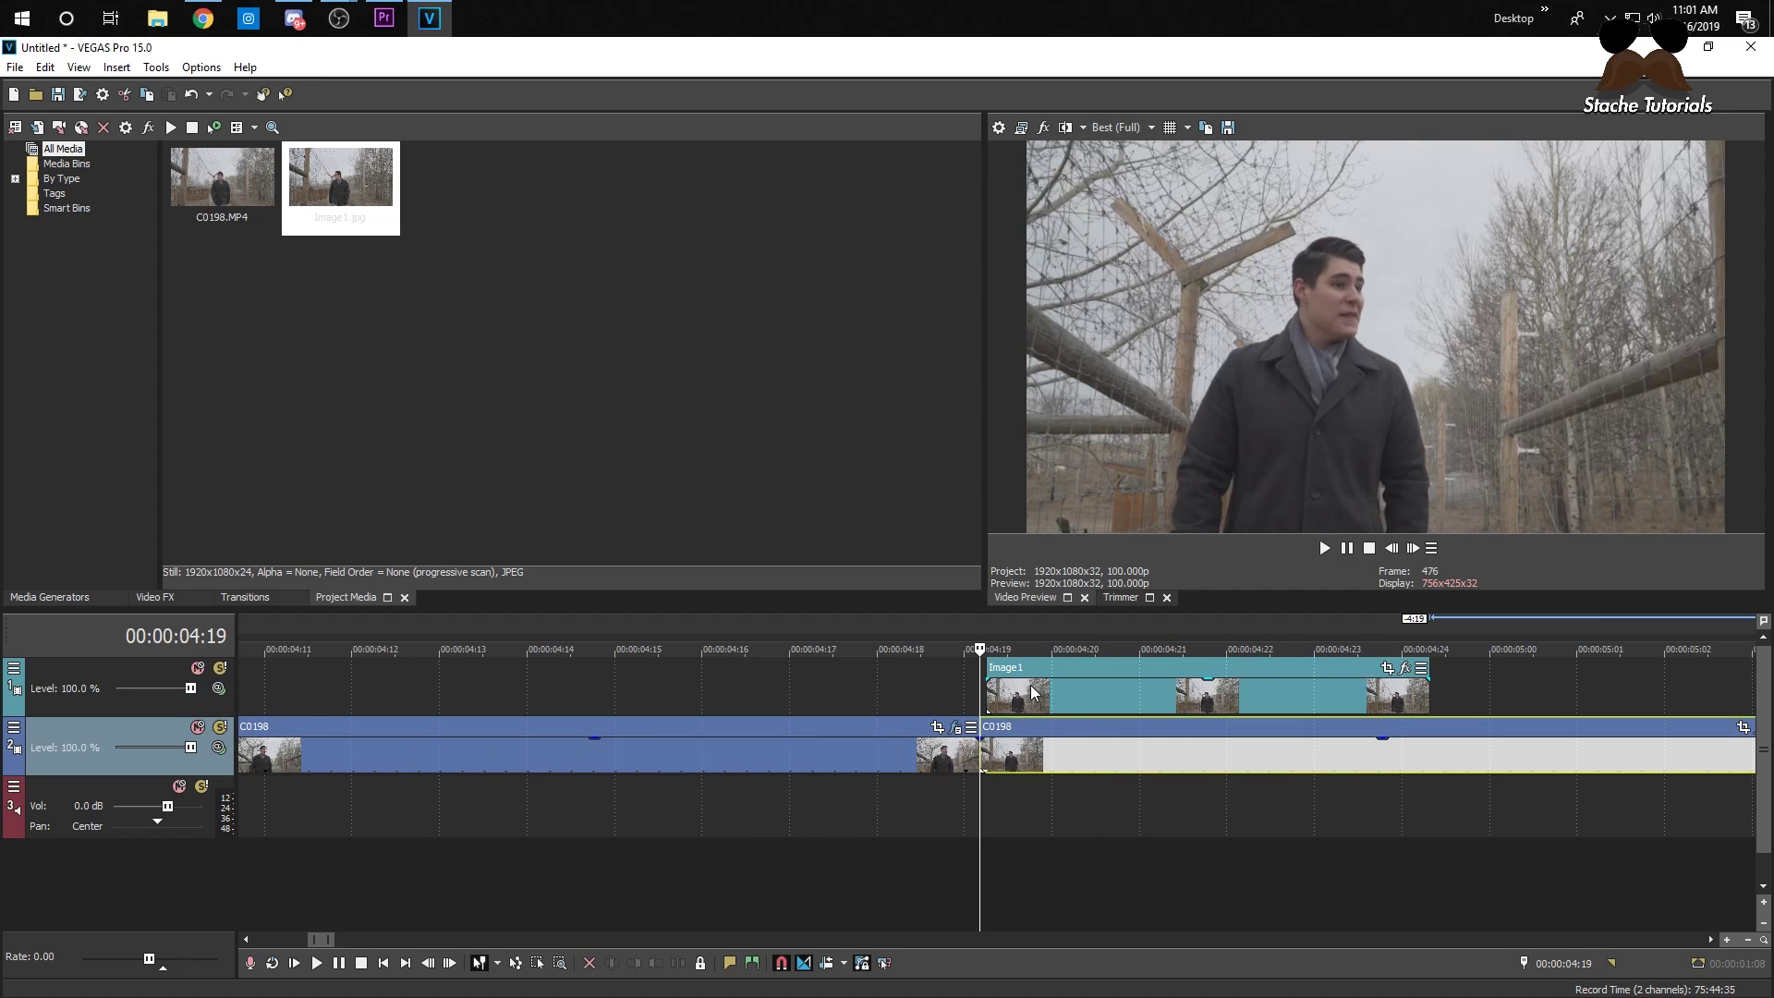
left_click_drag(1014, 685, 1007, 686)
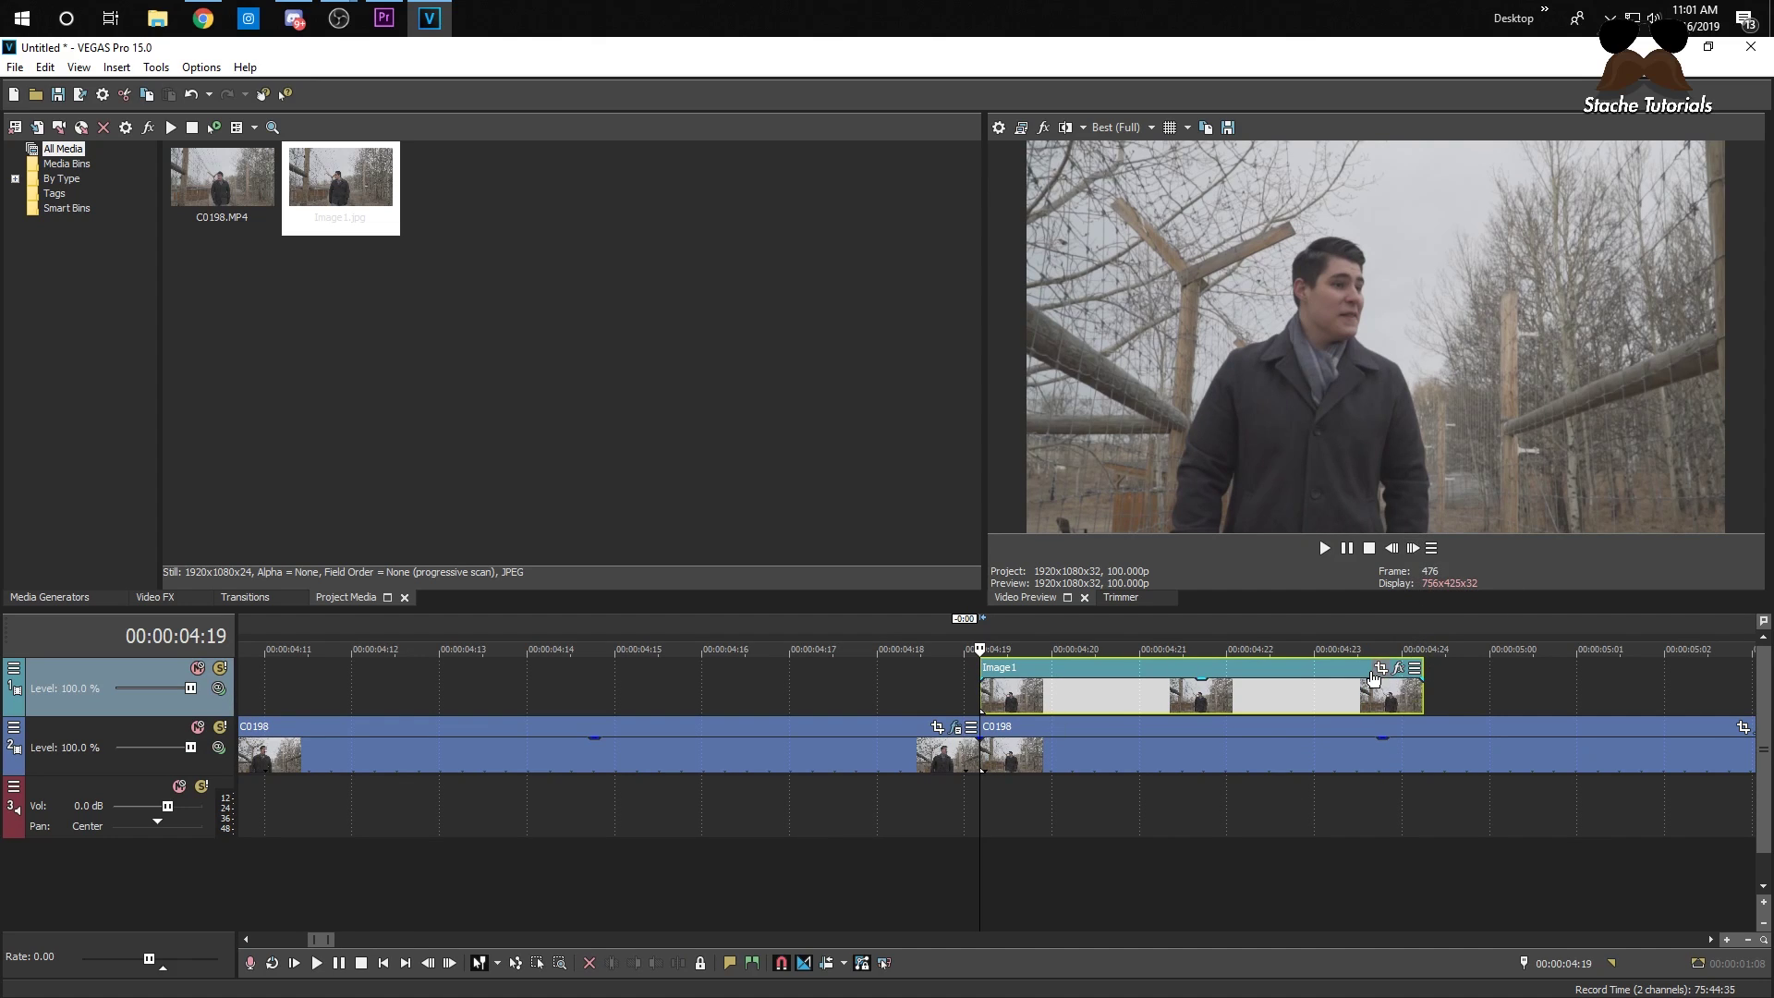
key("Right")
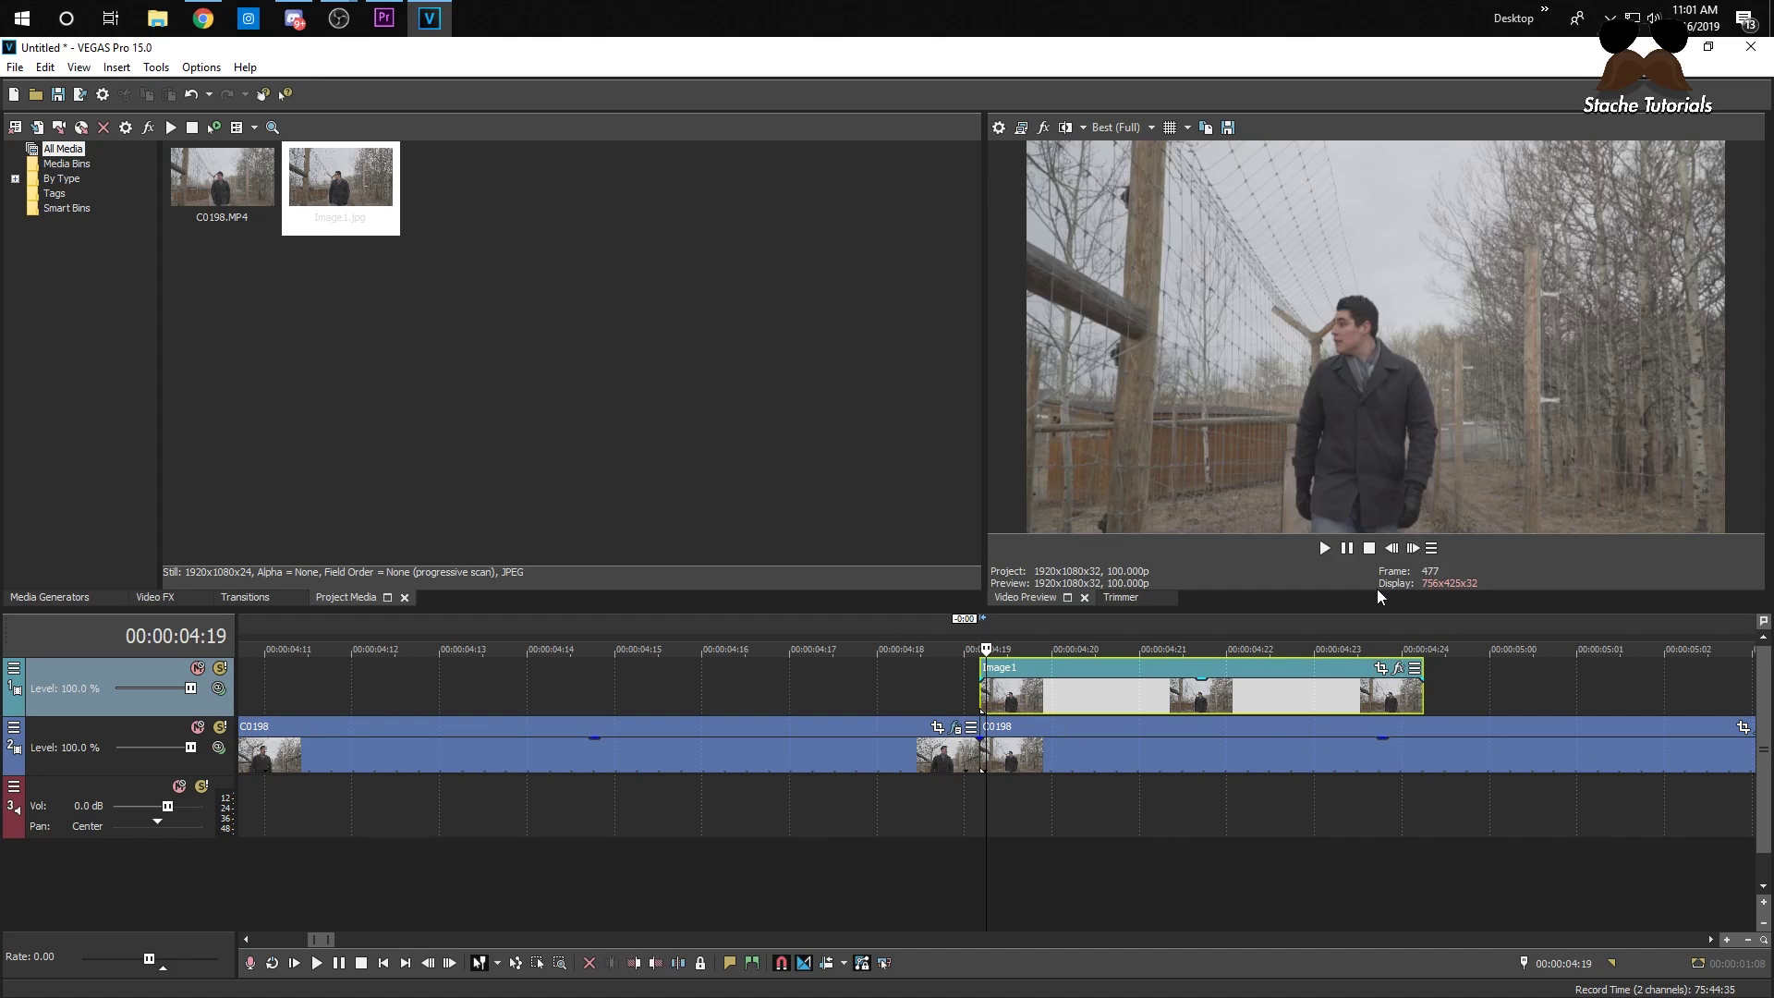
left_click(1383, 676)
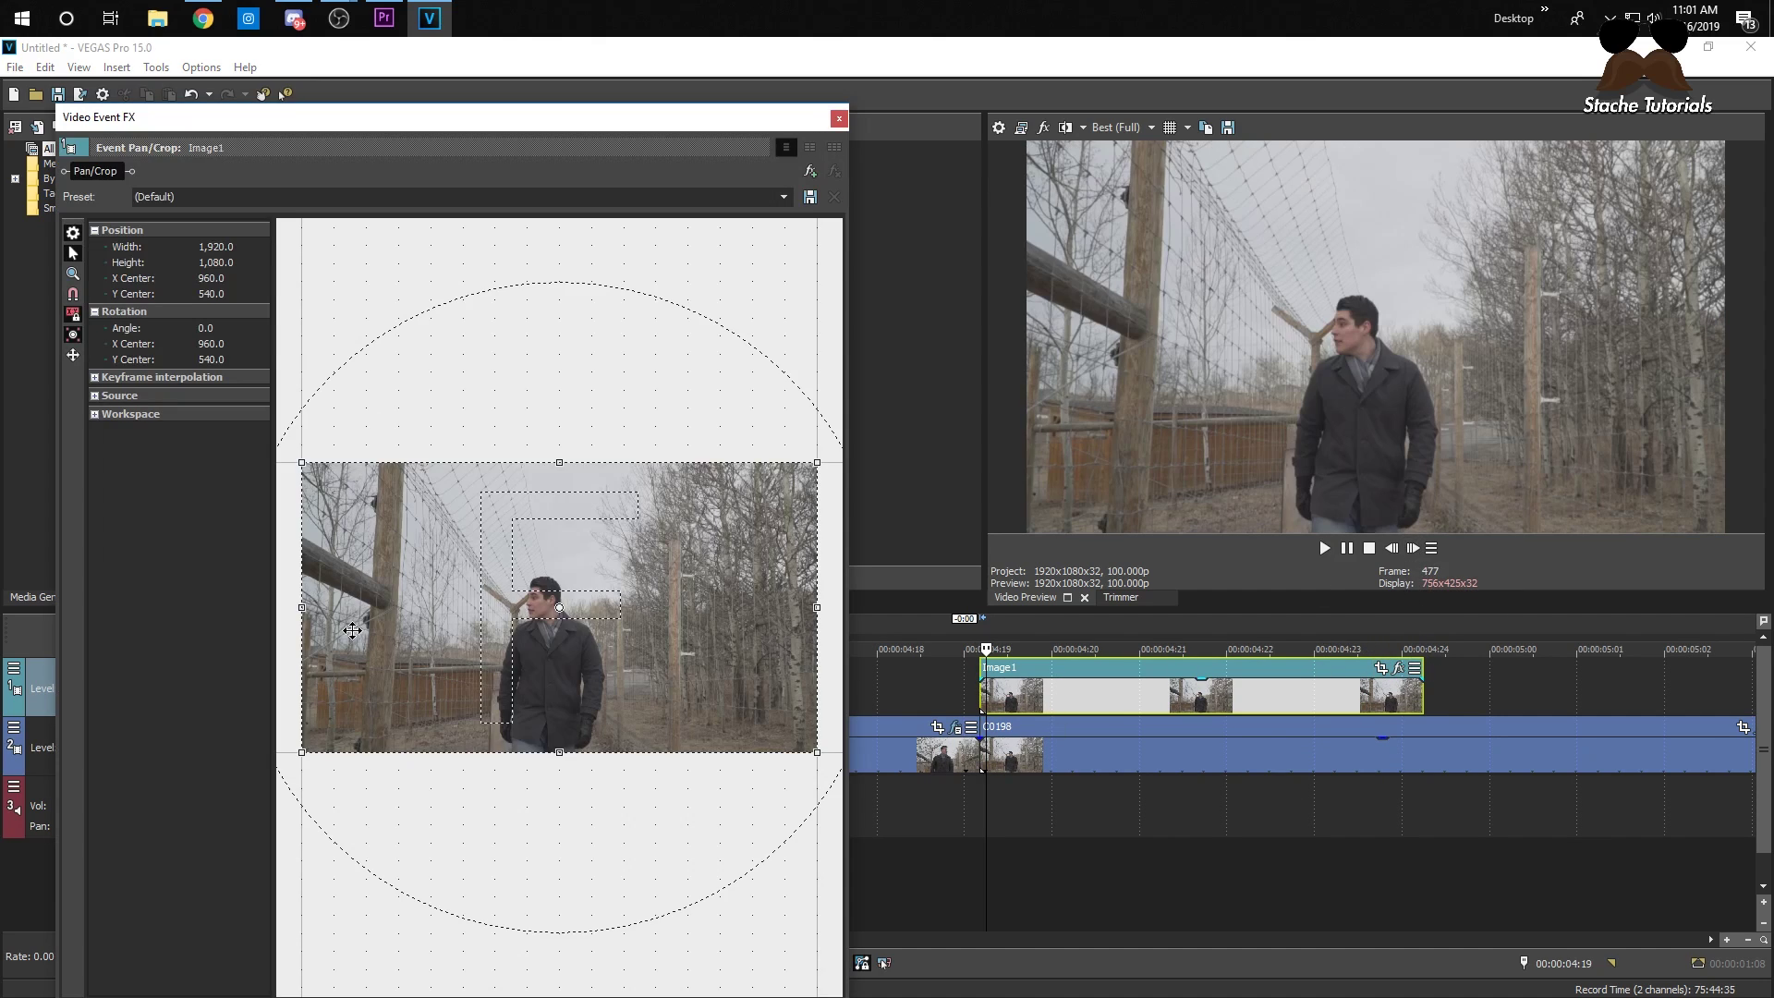
- Enable Mask on Image1 and place the first anchor point below the man's feet
left_click_drag(390, 124, 425, 64)
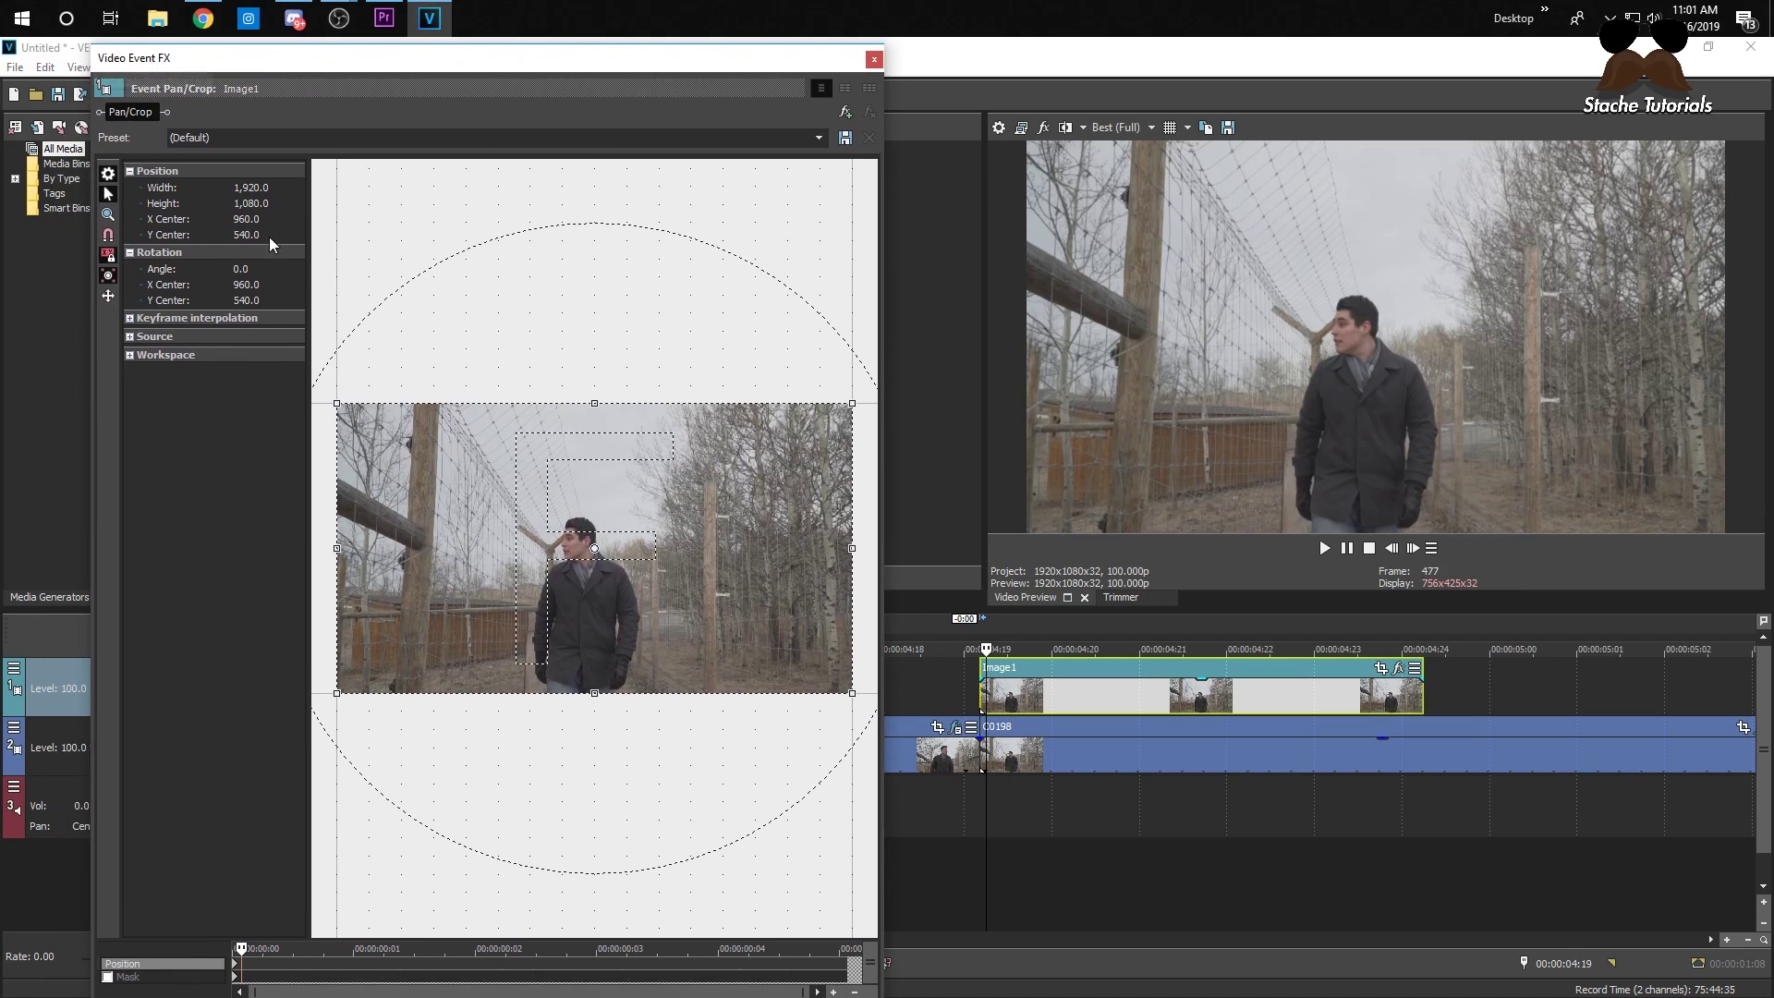
left_click(108, 977)
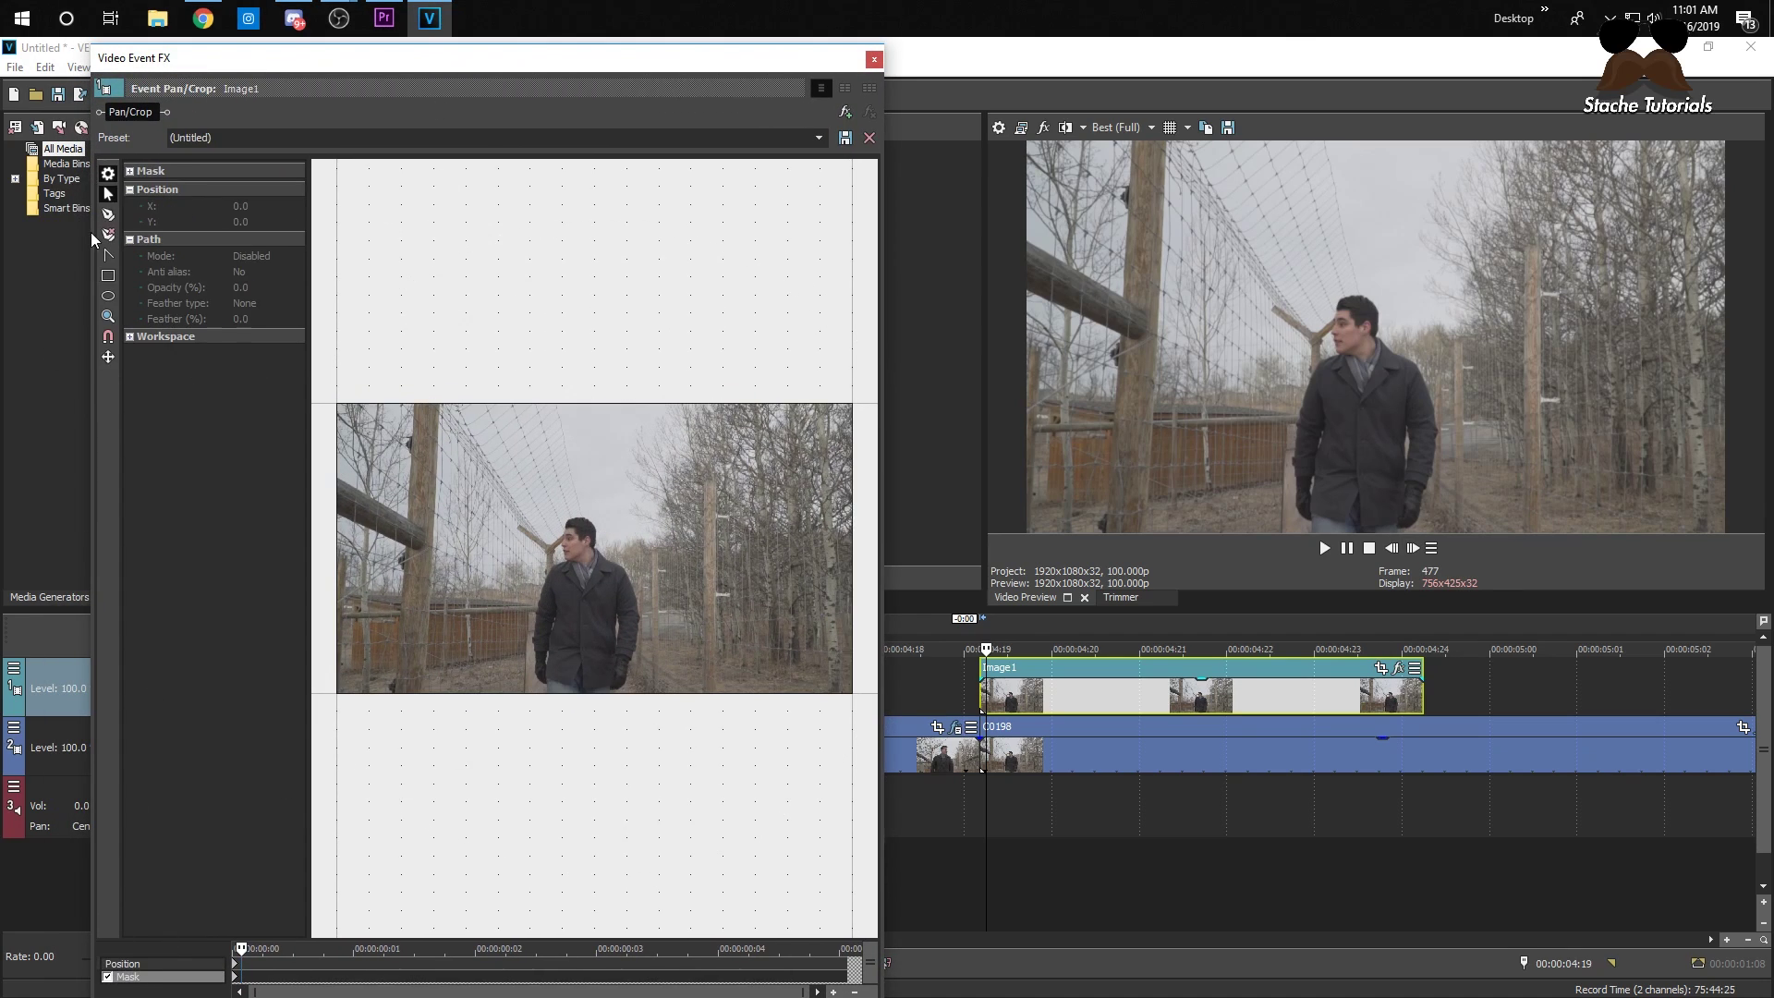
left_click(108, 213)
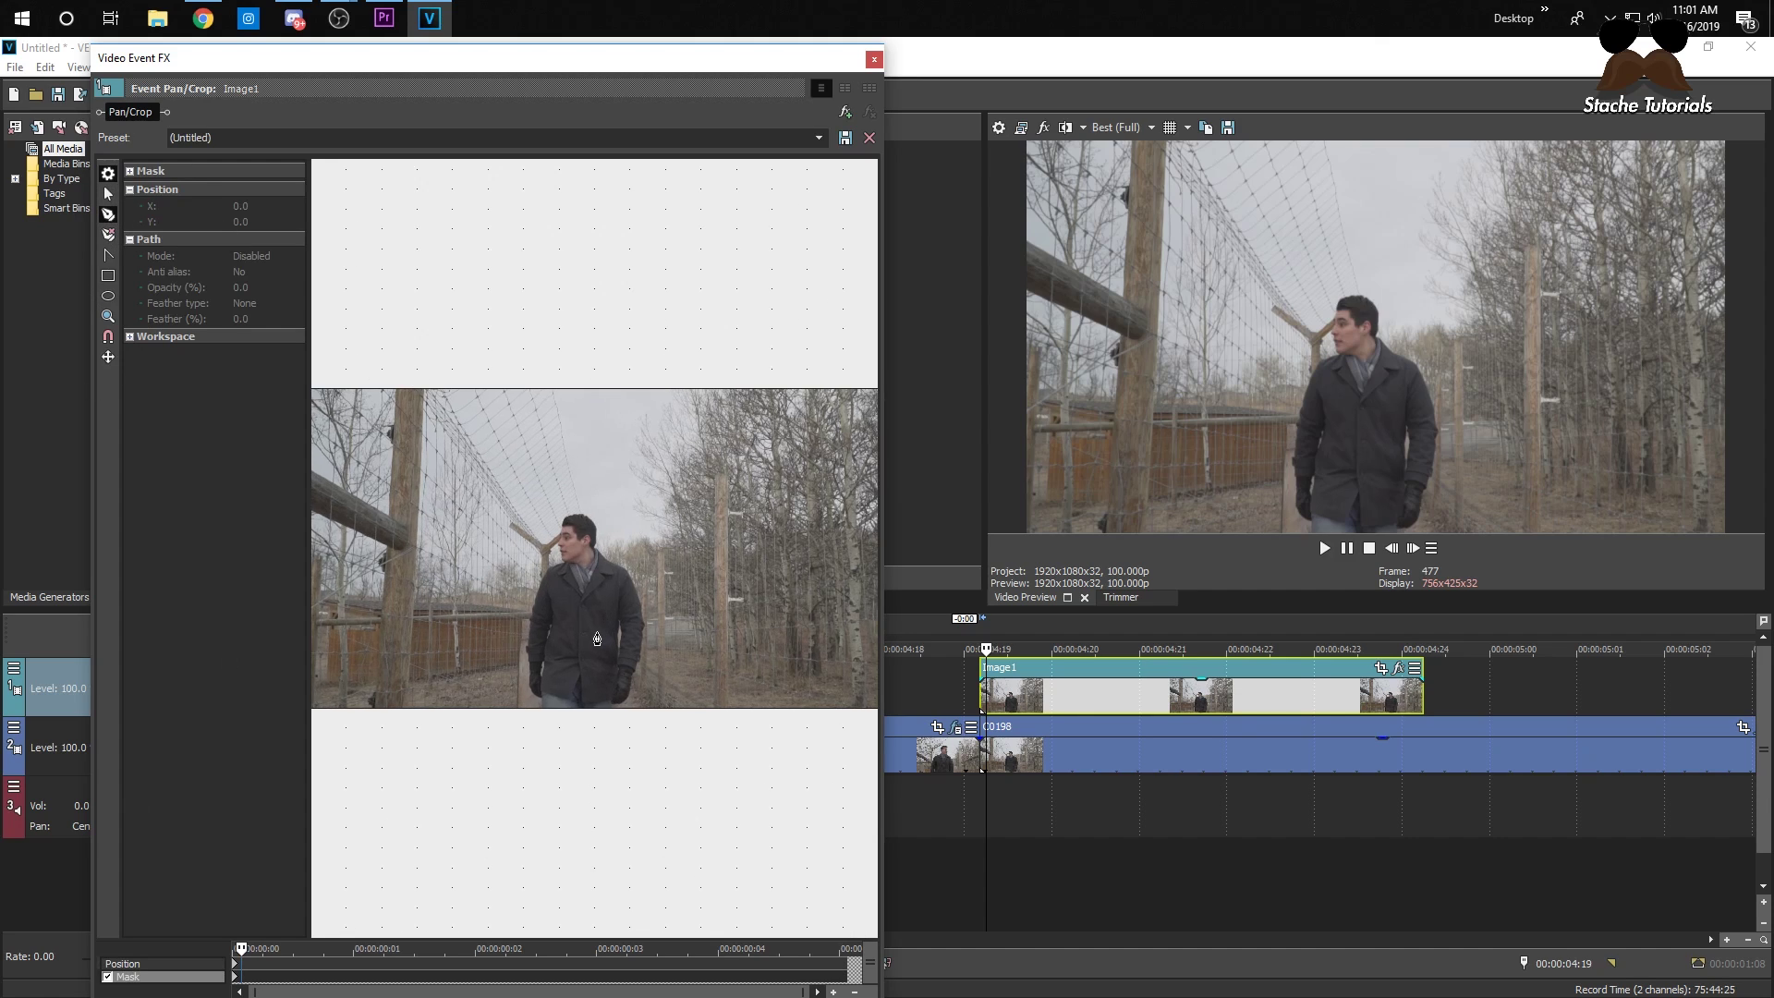
scroll(597, 638, "up", 5)
left_click(486, 885)
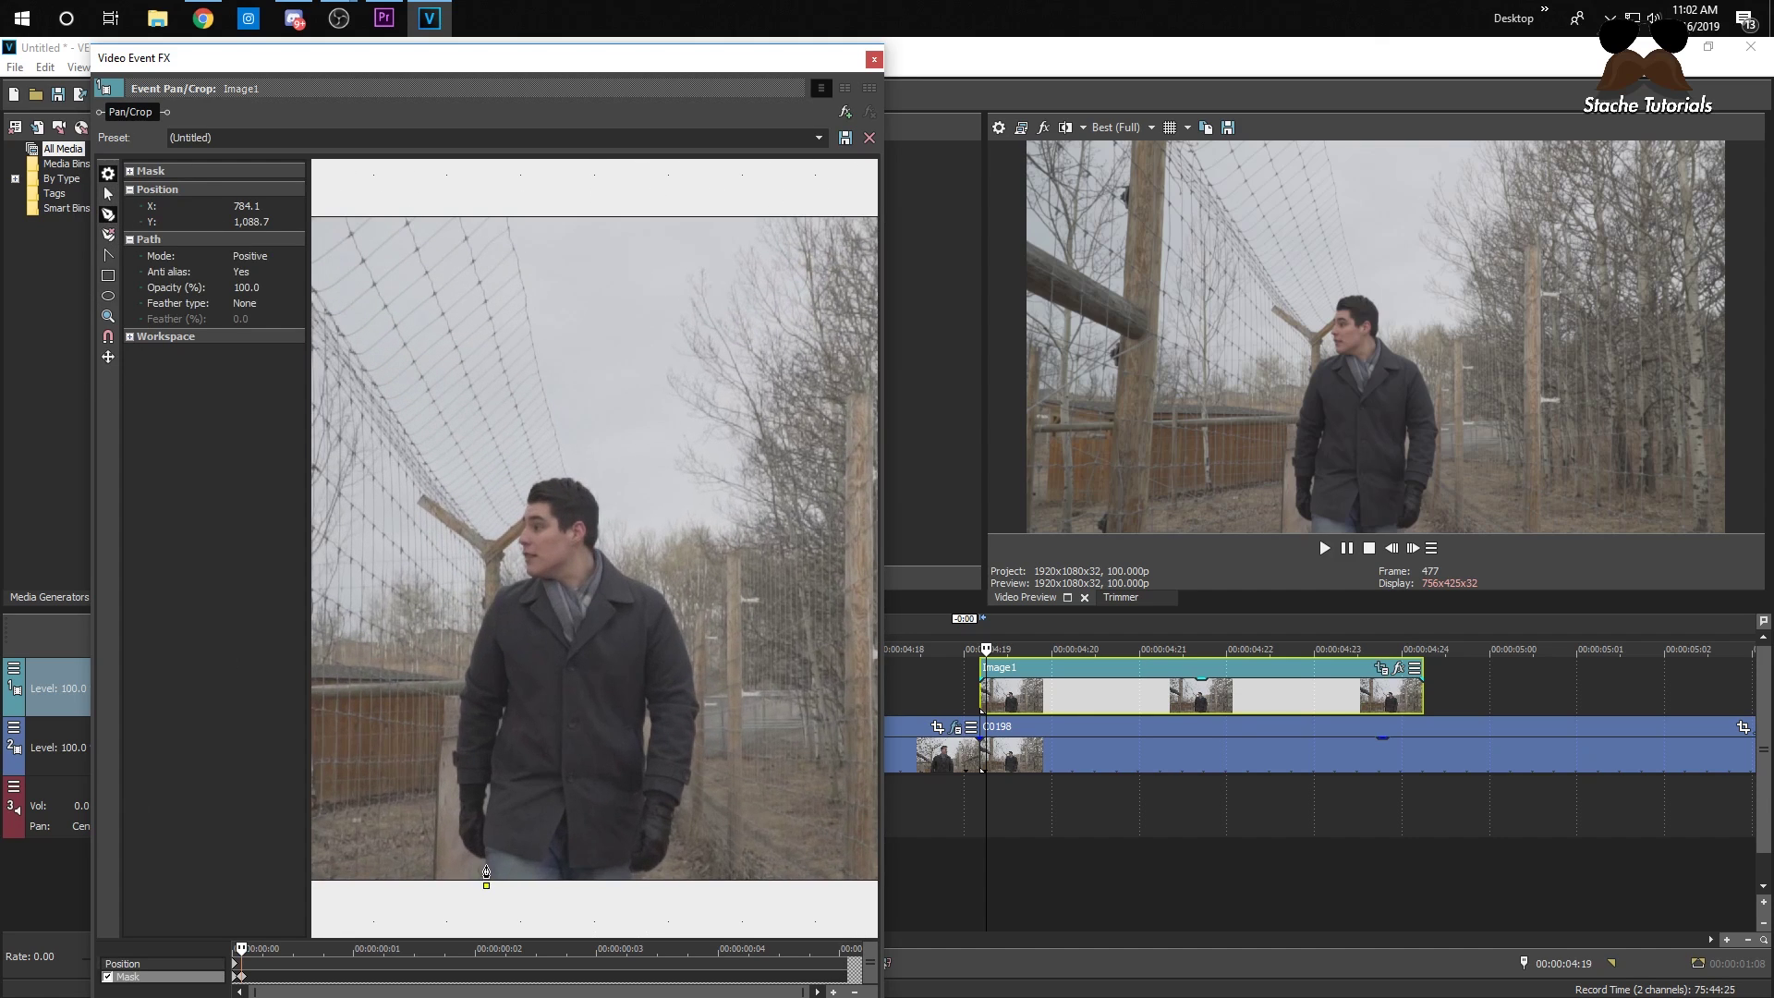
- Trace mask points up the man's left side, over his shoulder and around his head
left_click(475, 853)
left_click(456, 834)
left_click(461, 806)
left_click(459, 773)
left_click(469, 678)
left_click(479, 643)
left_click(497, 600)
left_click(535, 580)
left_click(524, 544)
left_click(524, 512)
left_click(532, 492)
left_click(562, 479)
- Continue the mask down his shoulder, arm and hand, then close it below his legs
left_click(591, 546)
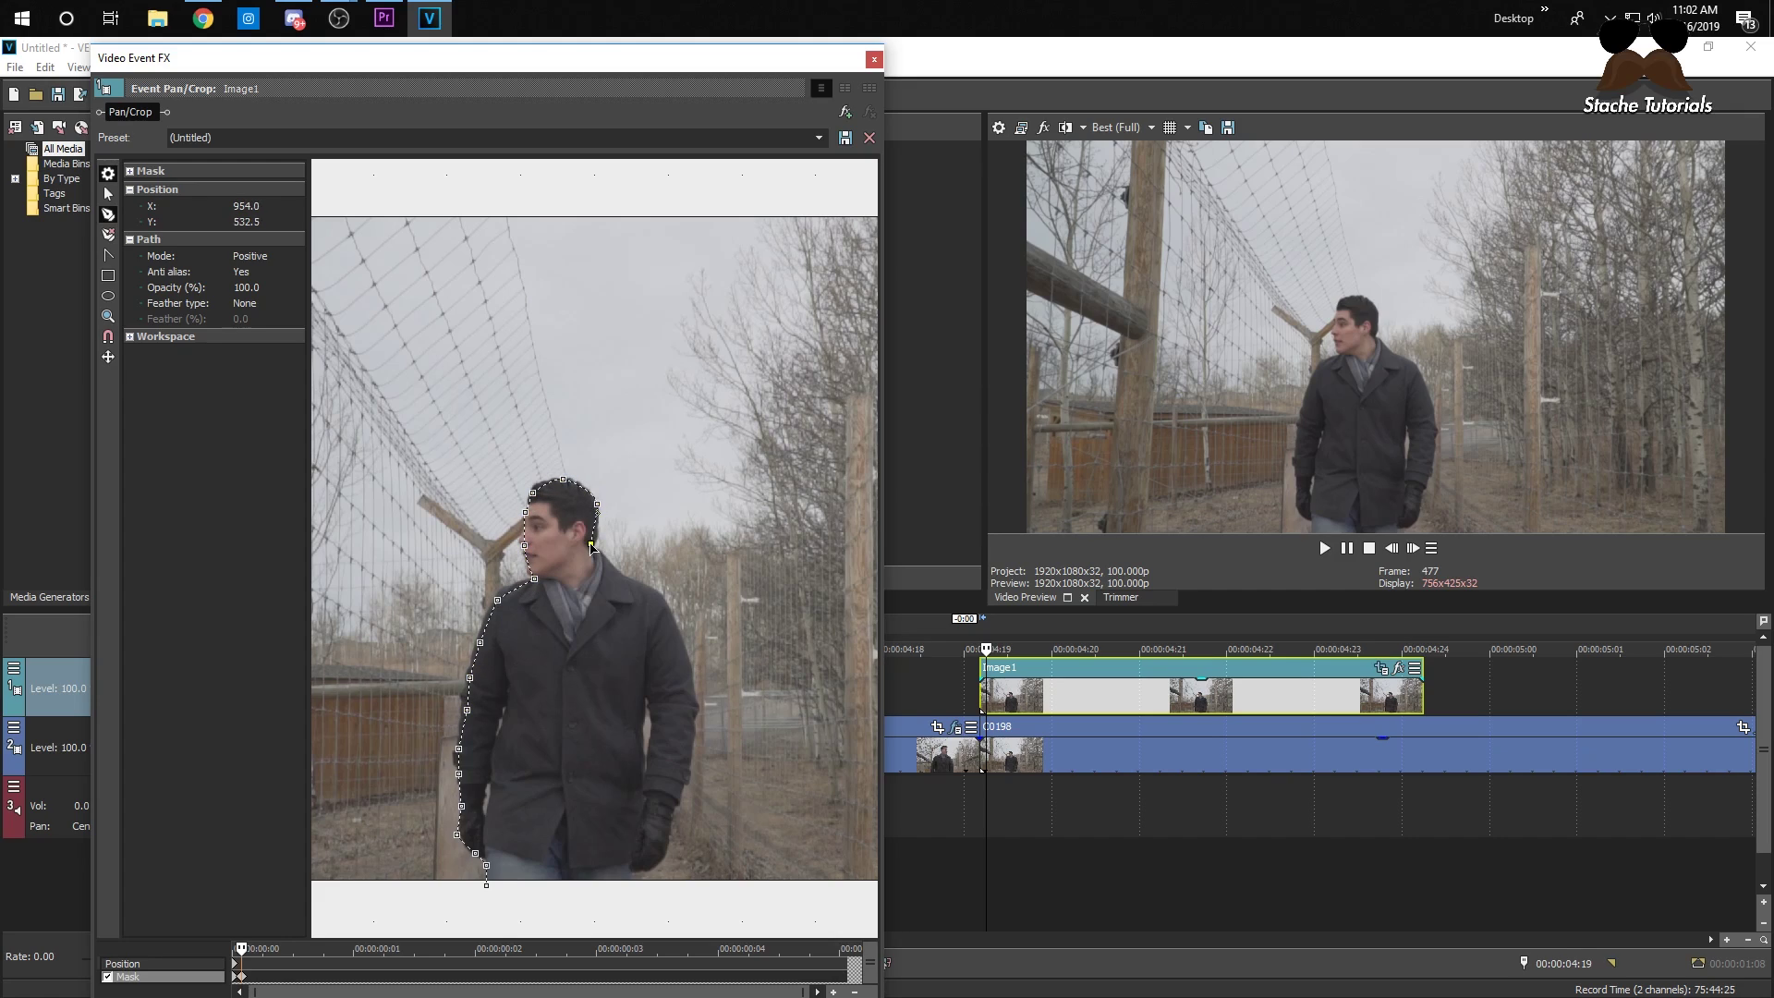
left_click(612, 562)
left_click(654, 591)
left_click(679, 625)
left_click(695, 696)
left_click(687, 778)
left_click(675, 813)
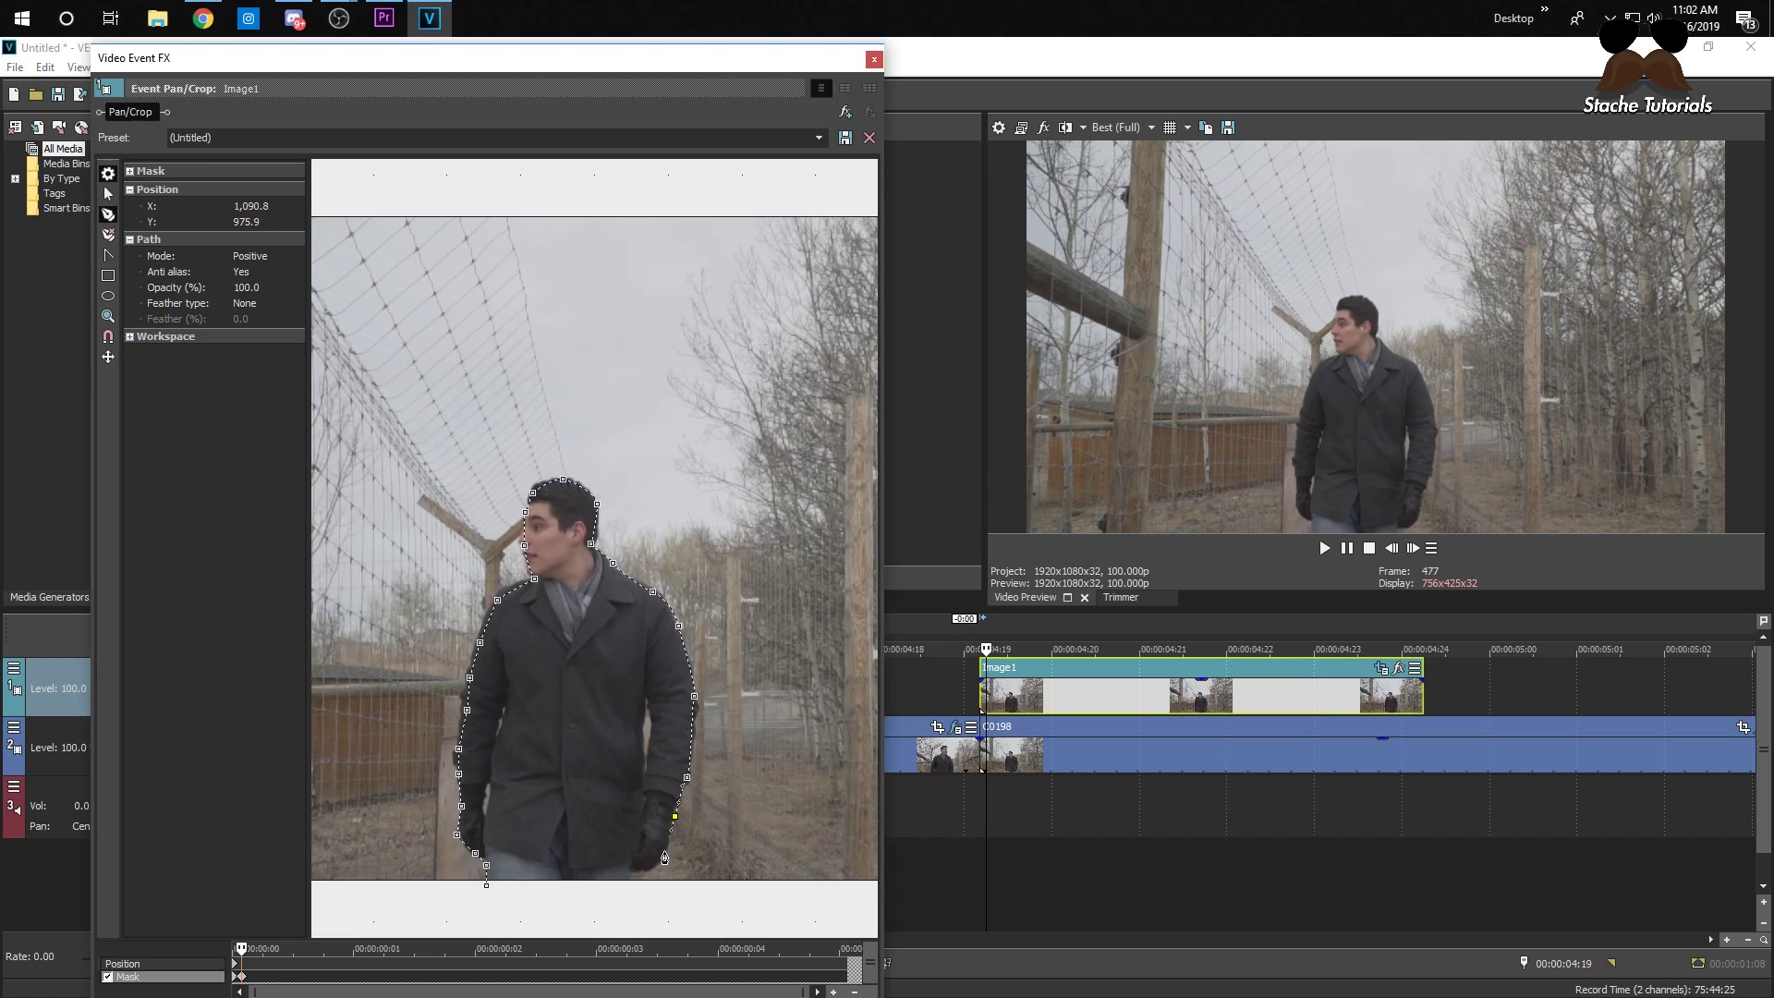
left_click(663, 851)
left_click(645, 870)
left_click(622, 876)
left_click(551, 870)
left_click_drag(550, 873, 540, 883)
left_click(487, 887)
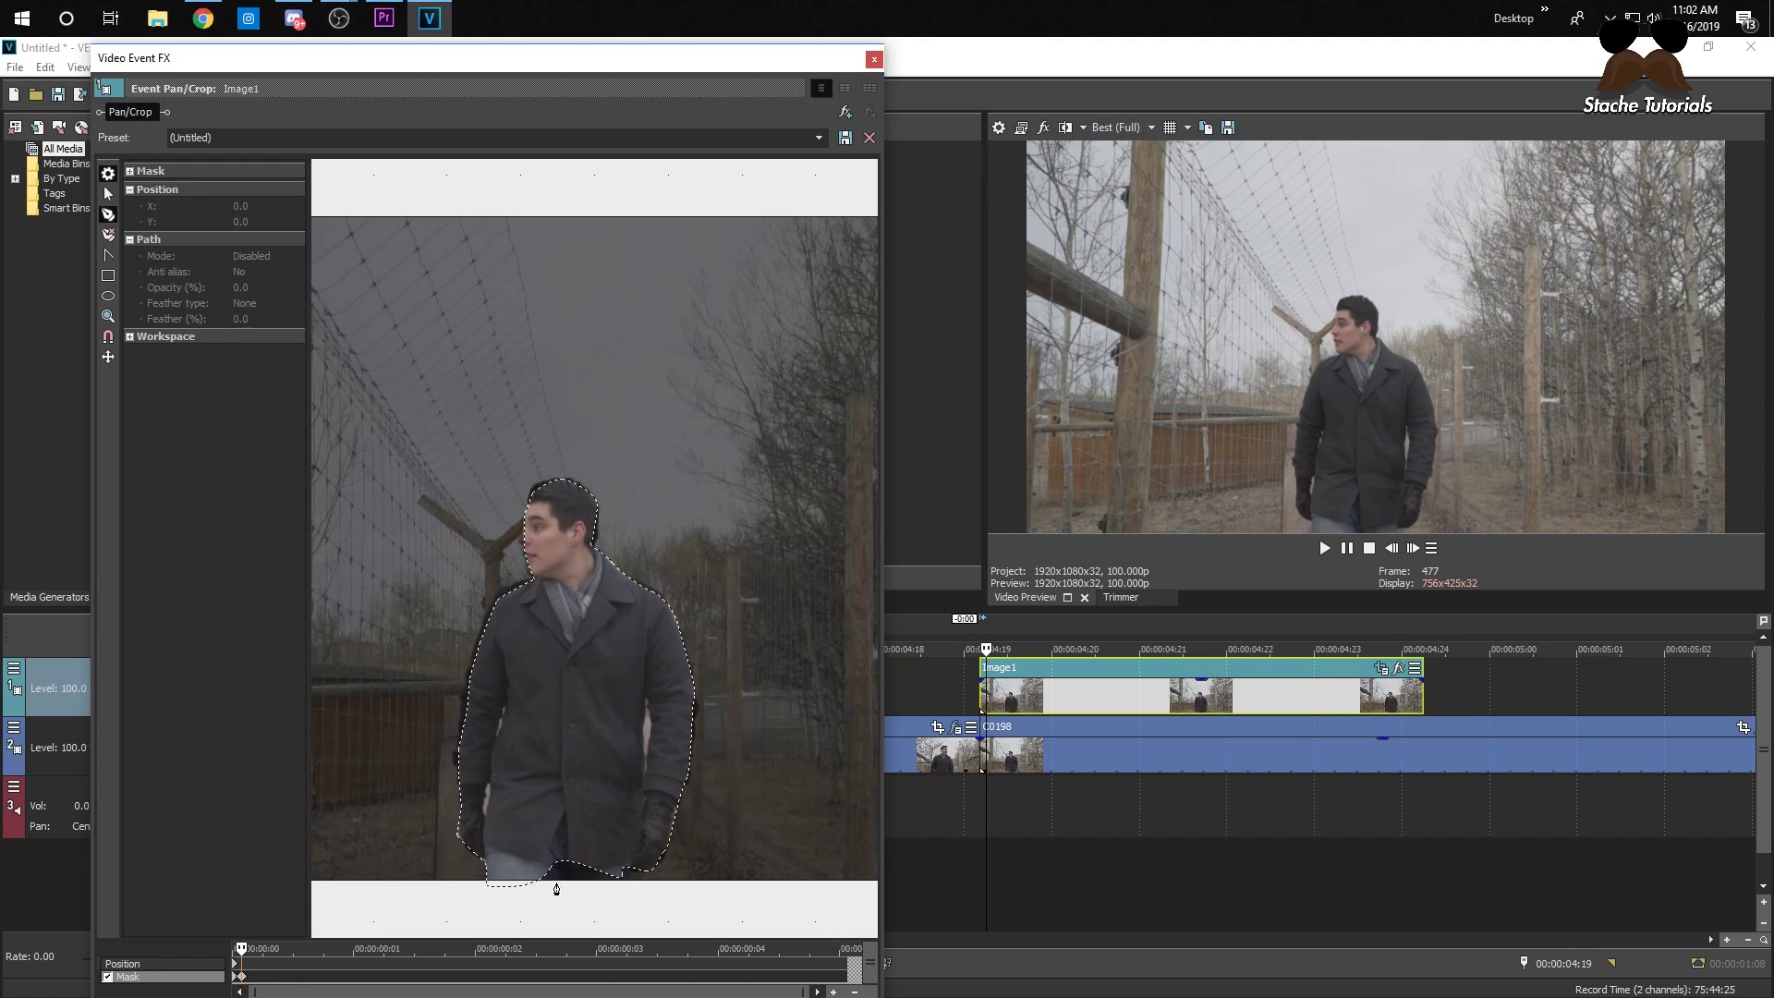
left_click_drag(552, 870, 549, 890)
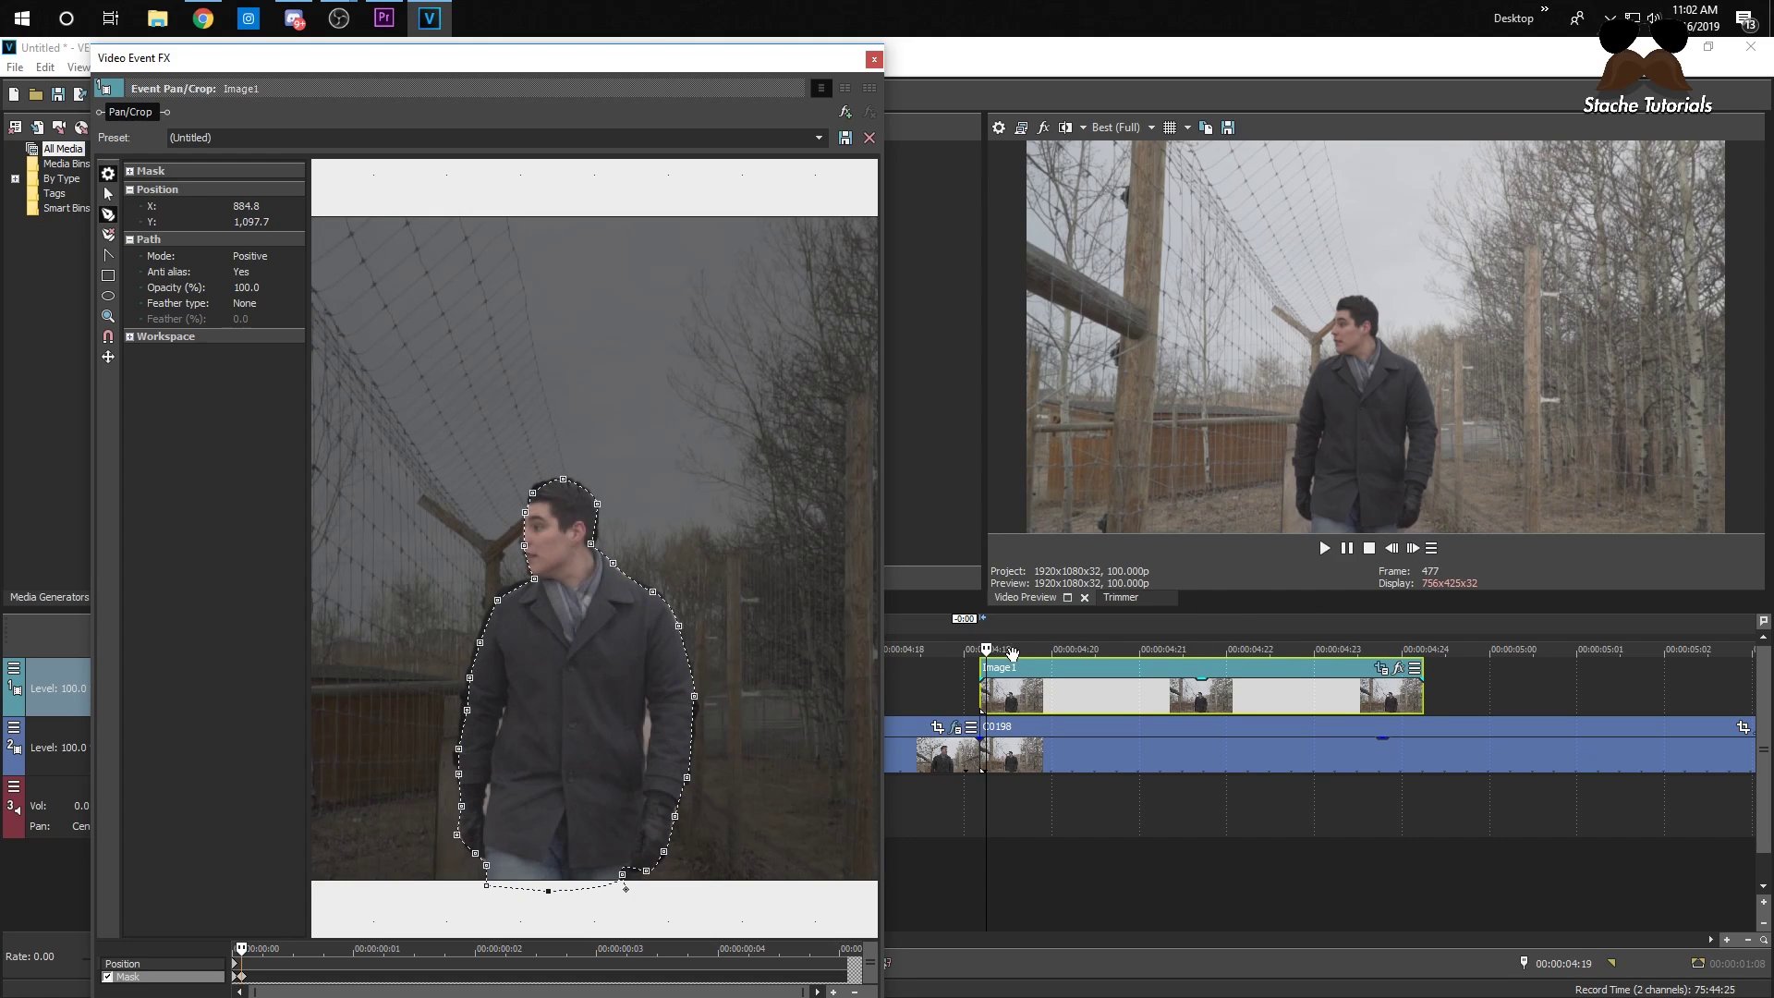
- Shorten the Image1 event by trimming its end
left_click(1024, 701)
left_click(1128, 701)
left_click(1261, 721)
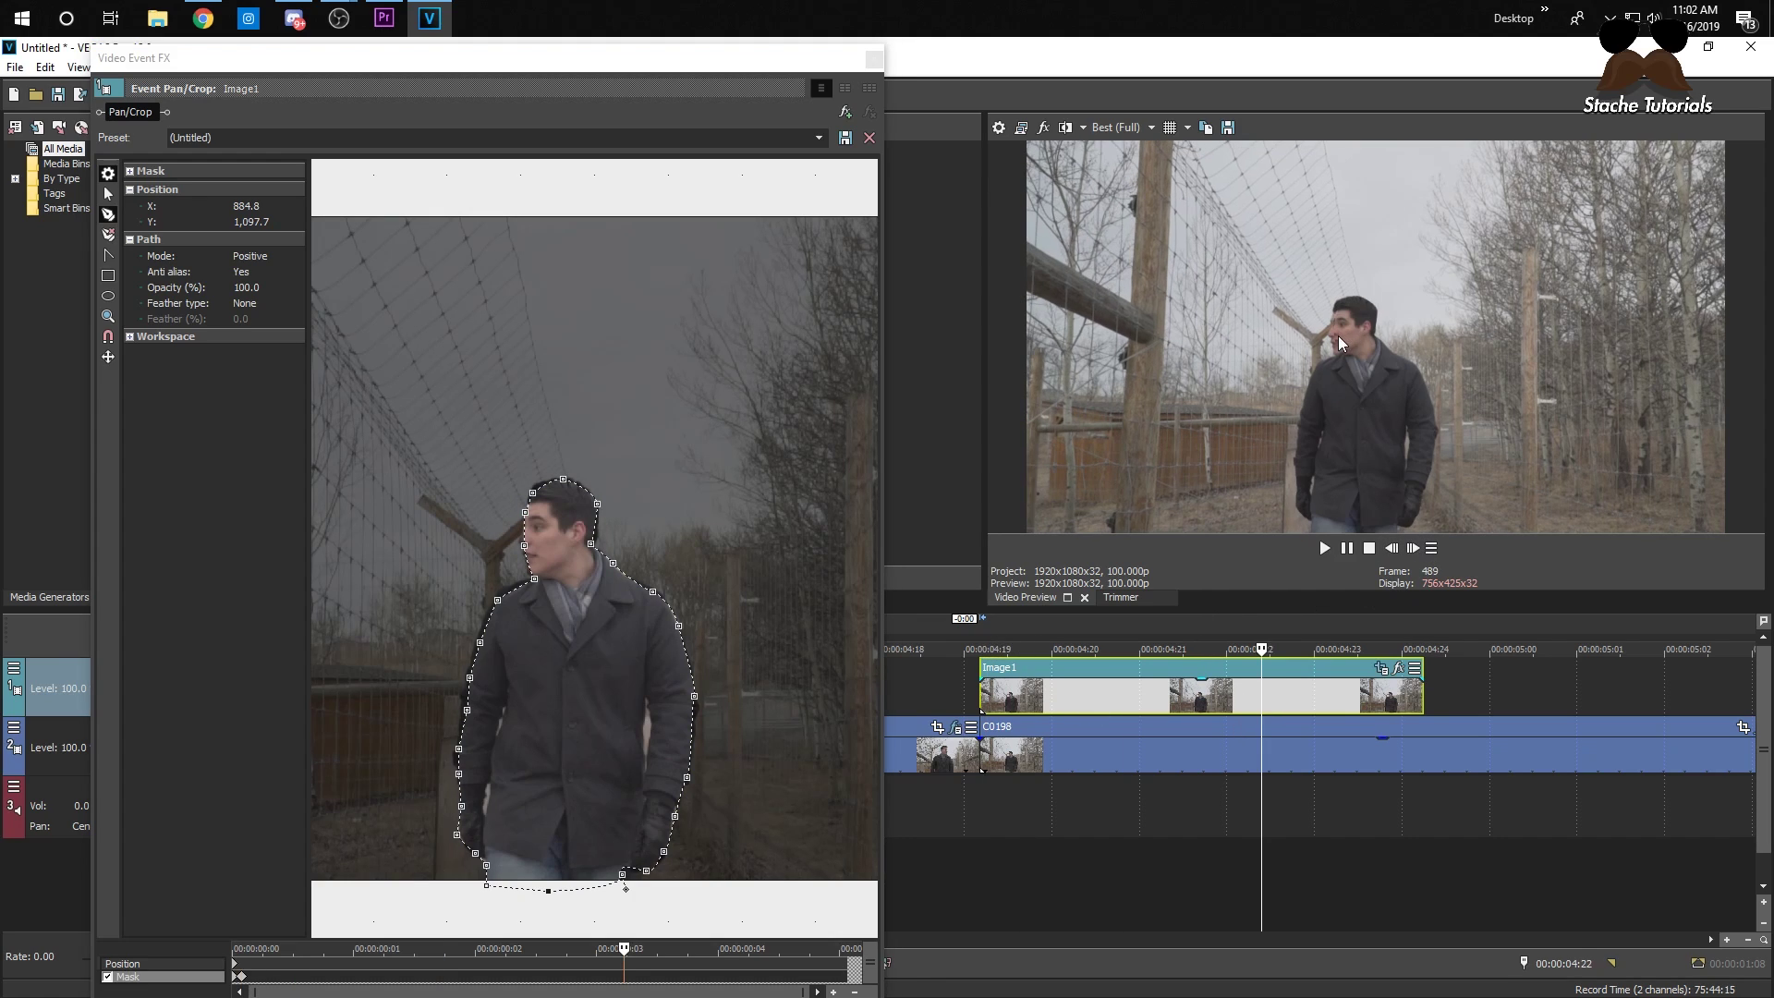
left_click(1366, 700)
left_click(1407, 710)
left_click_drag(1421, 702, 1208, 703)
left_click(982, 698)
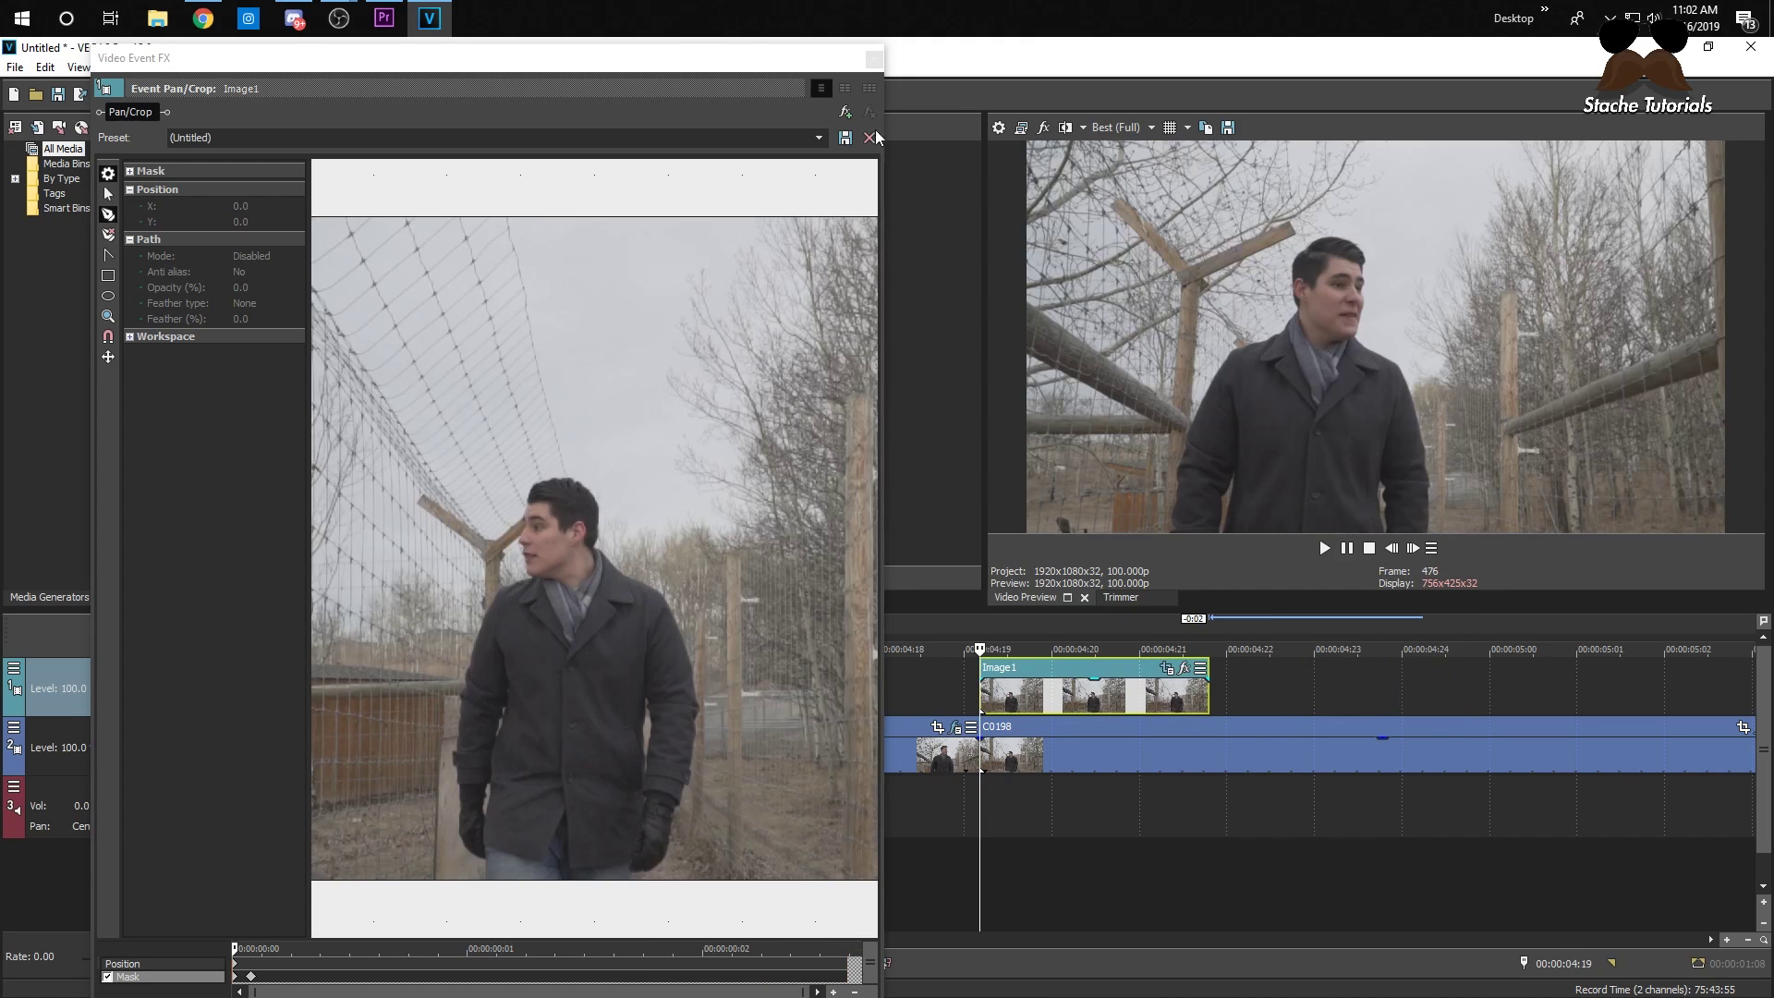
- Apply the Holomatrix II Default preset from Video FX to Image1
left_click(873, 58)
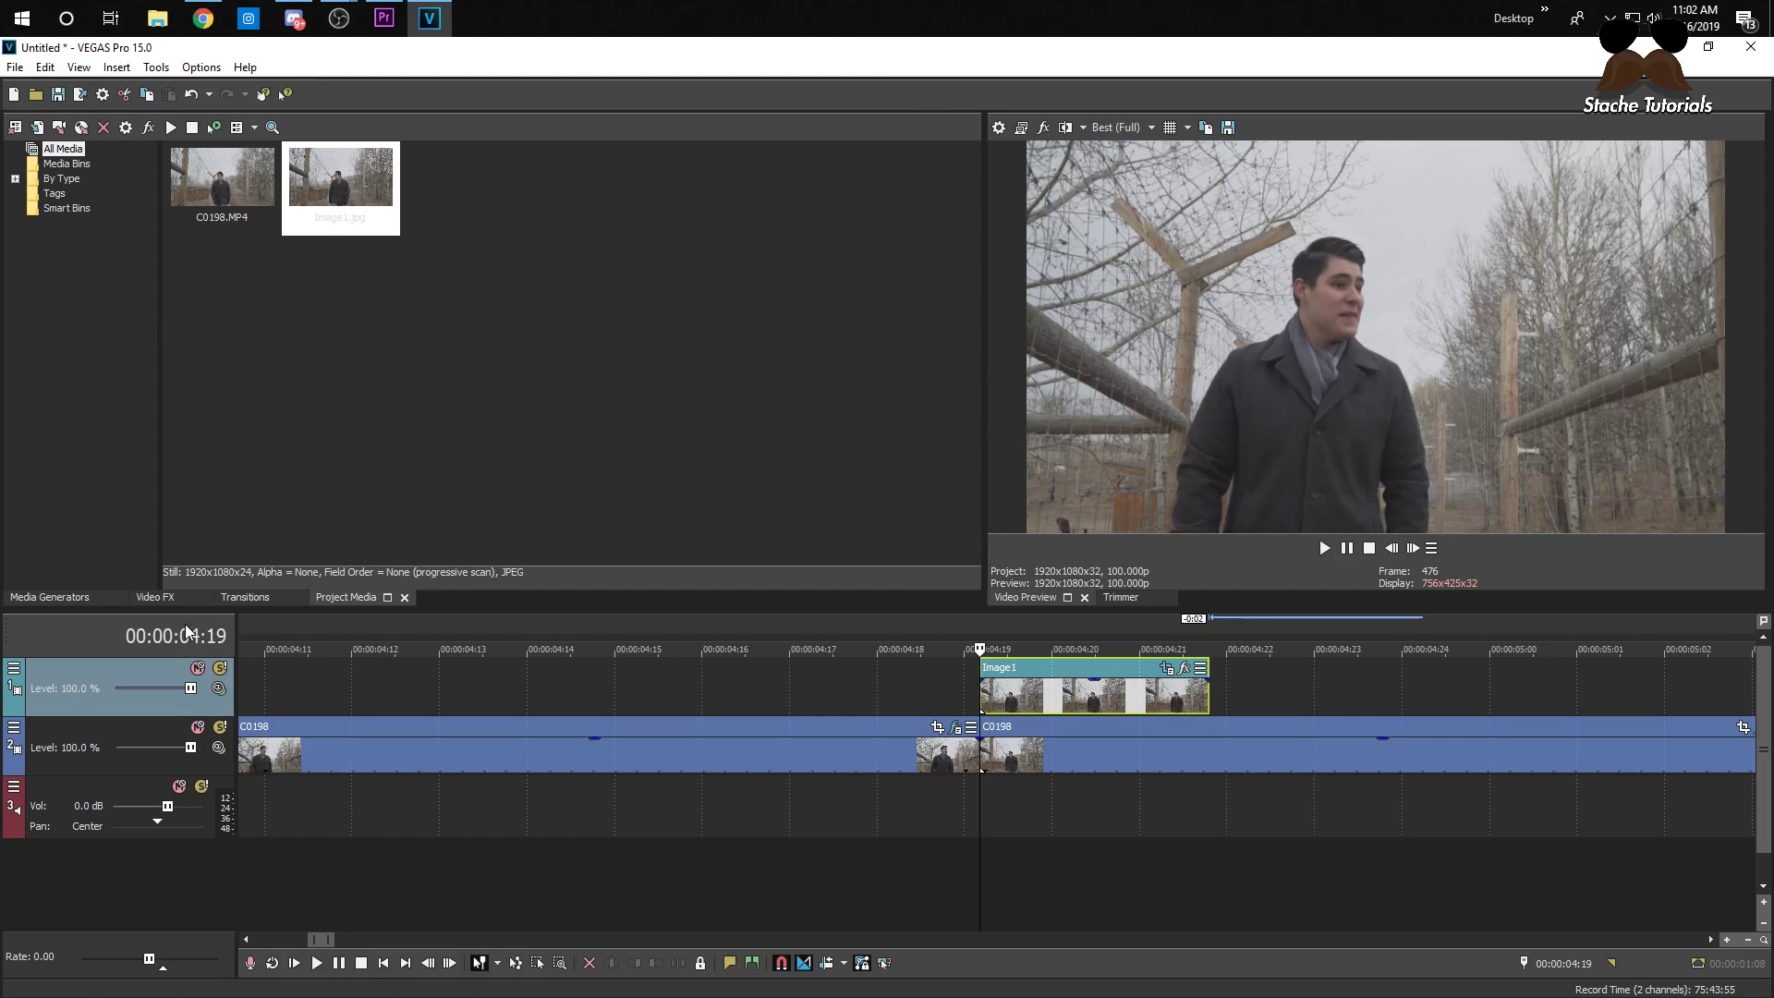
left_click(155, 597)
left_click_drag(496, 184, 1059, 702)
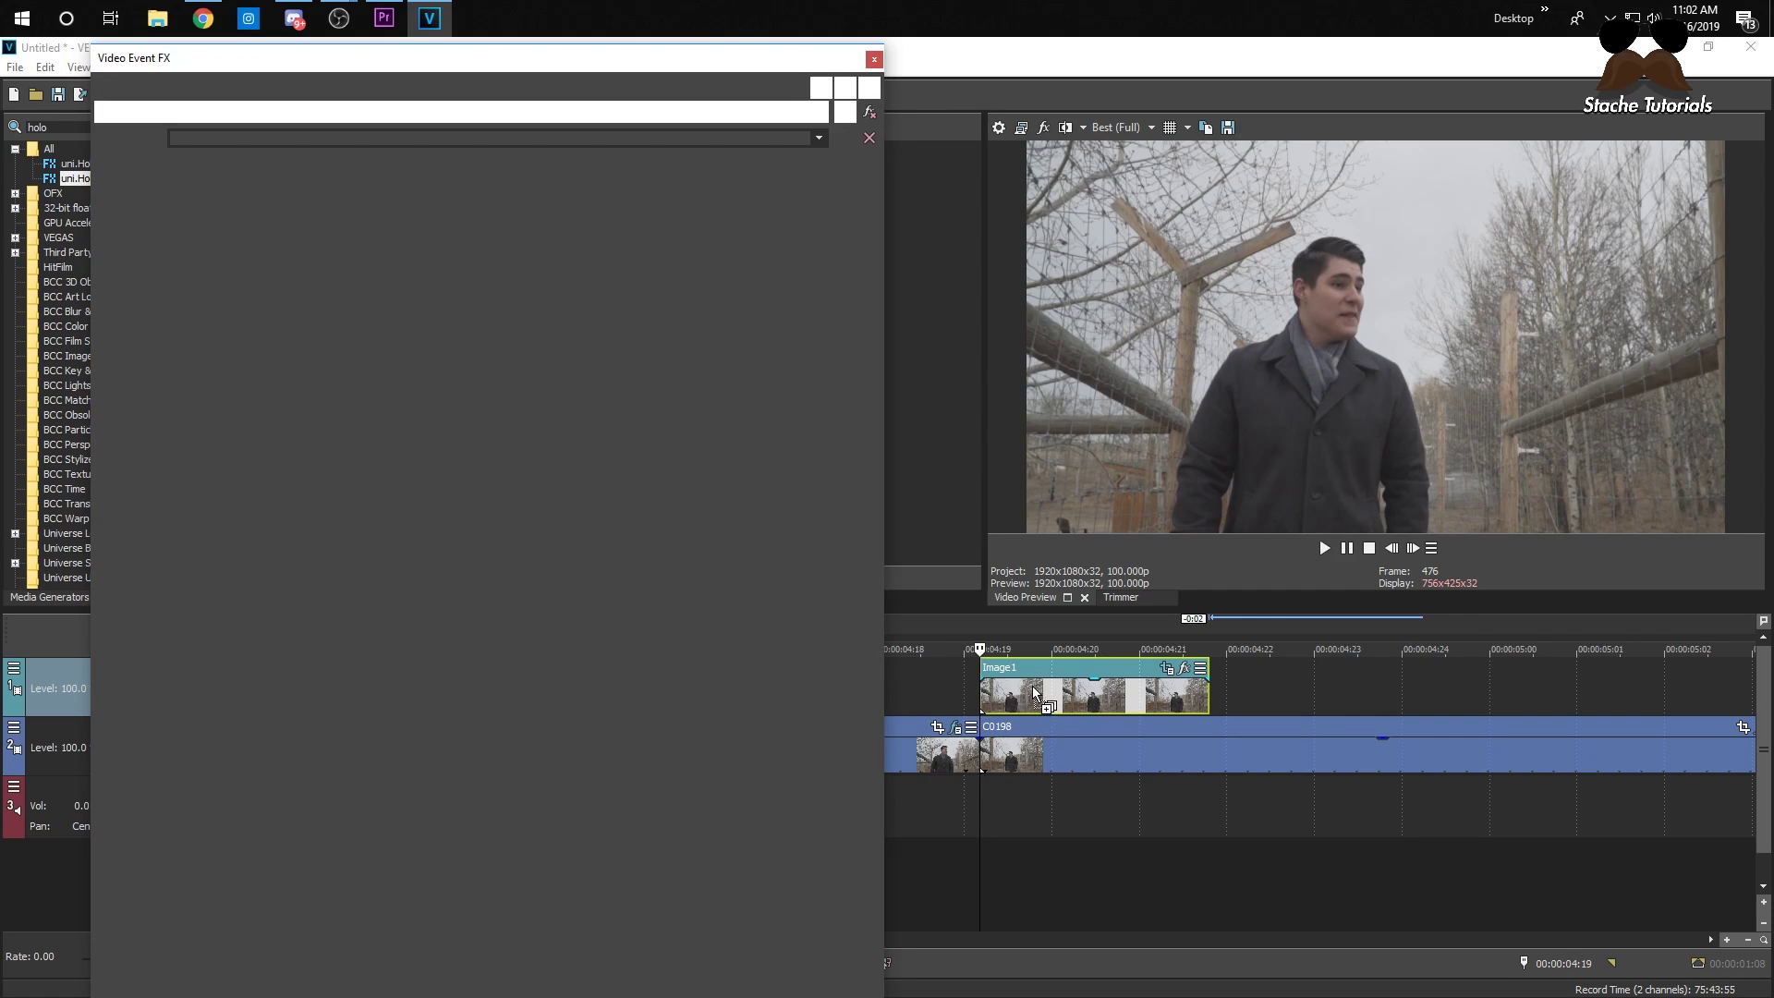
- Turn on Disable Time FX for Holomatrix II and check the hologram at 00:00:04:21
left_click(1090, 700)
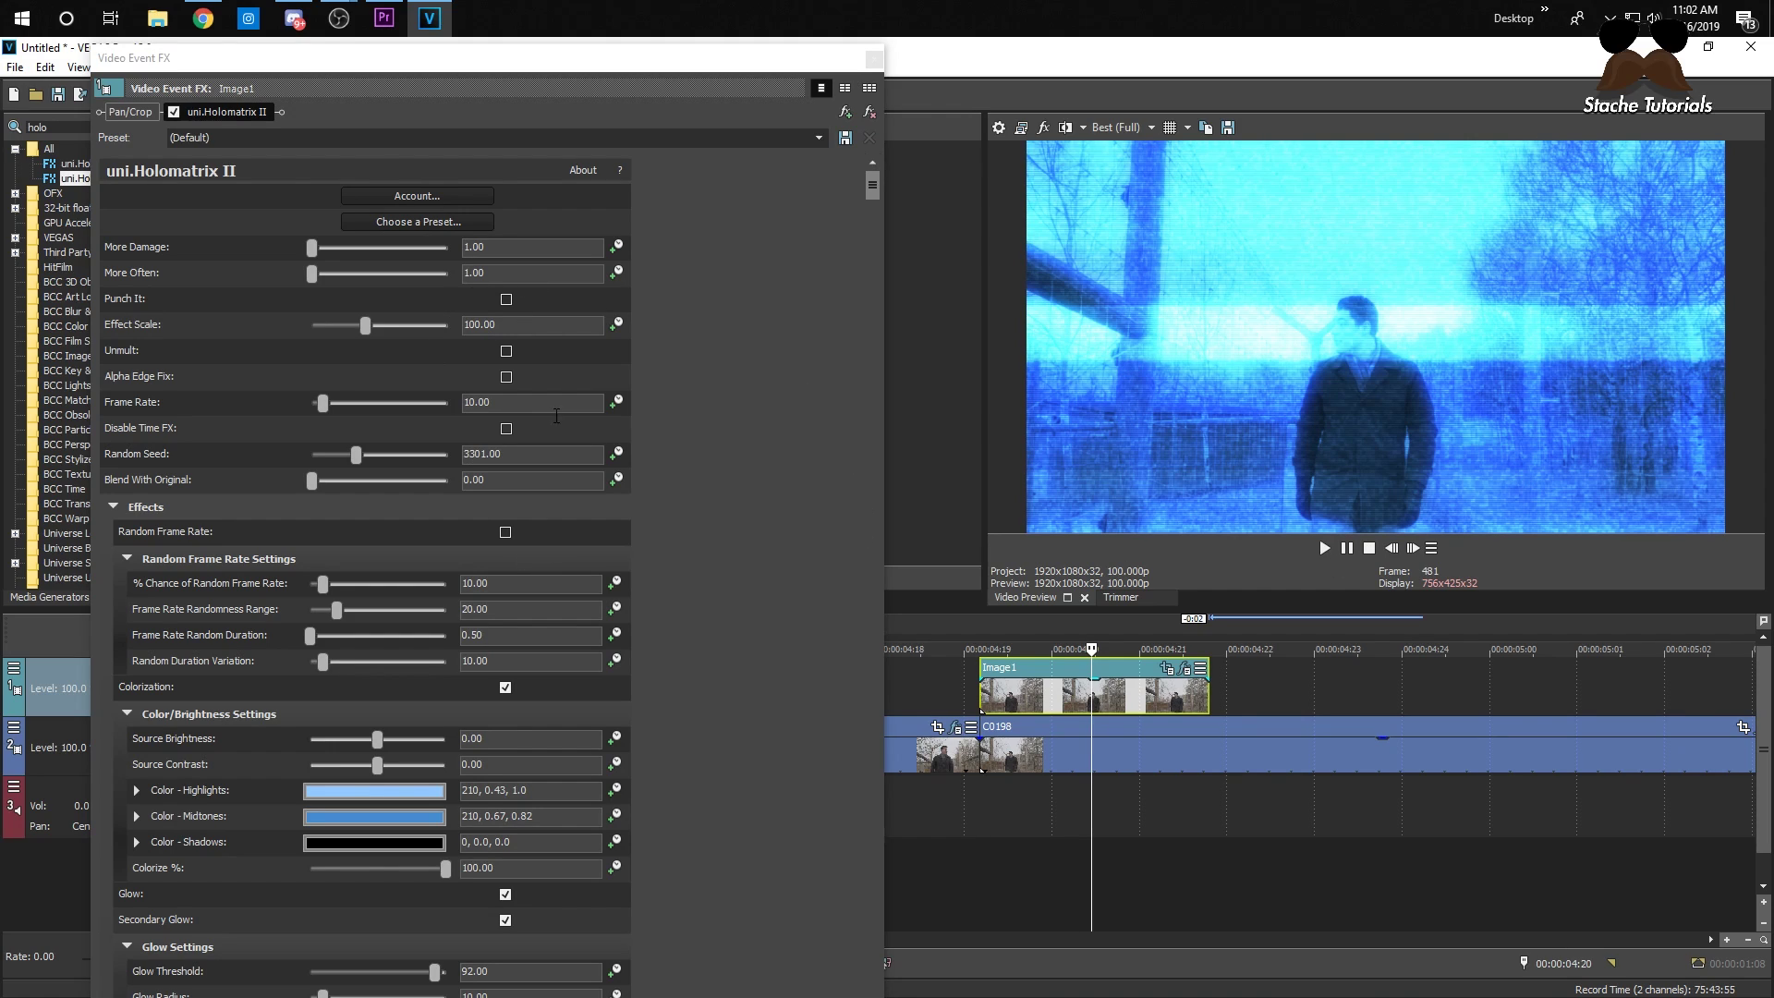
left_click(507, 428)
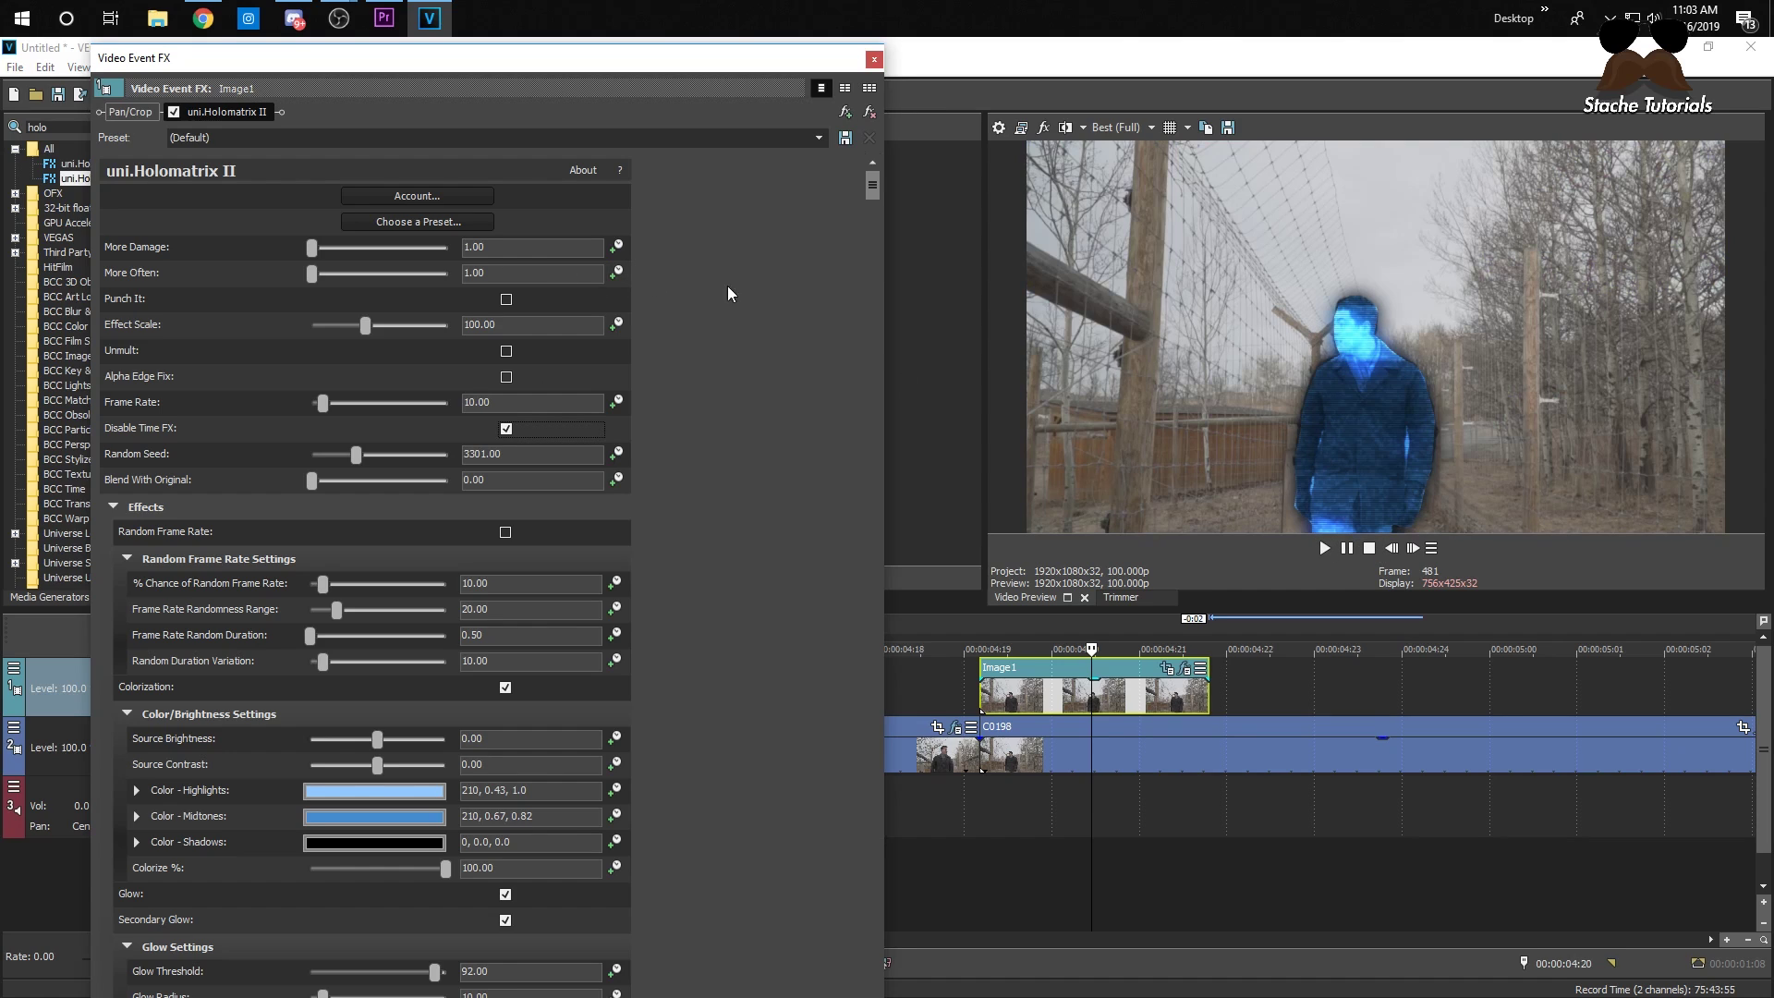
left_click(975, 695)
left_click(1169, 693)
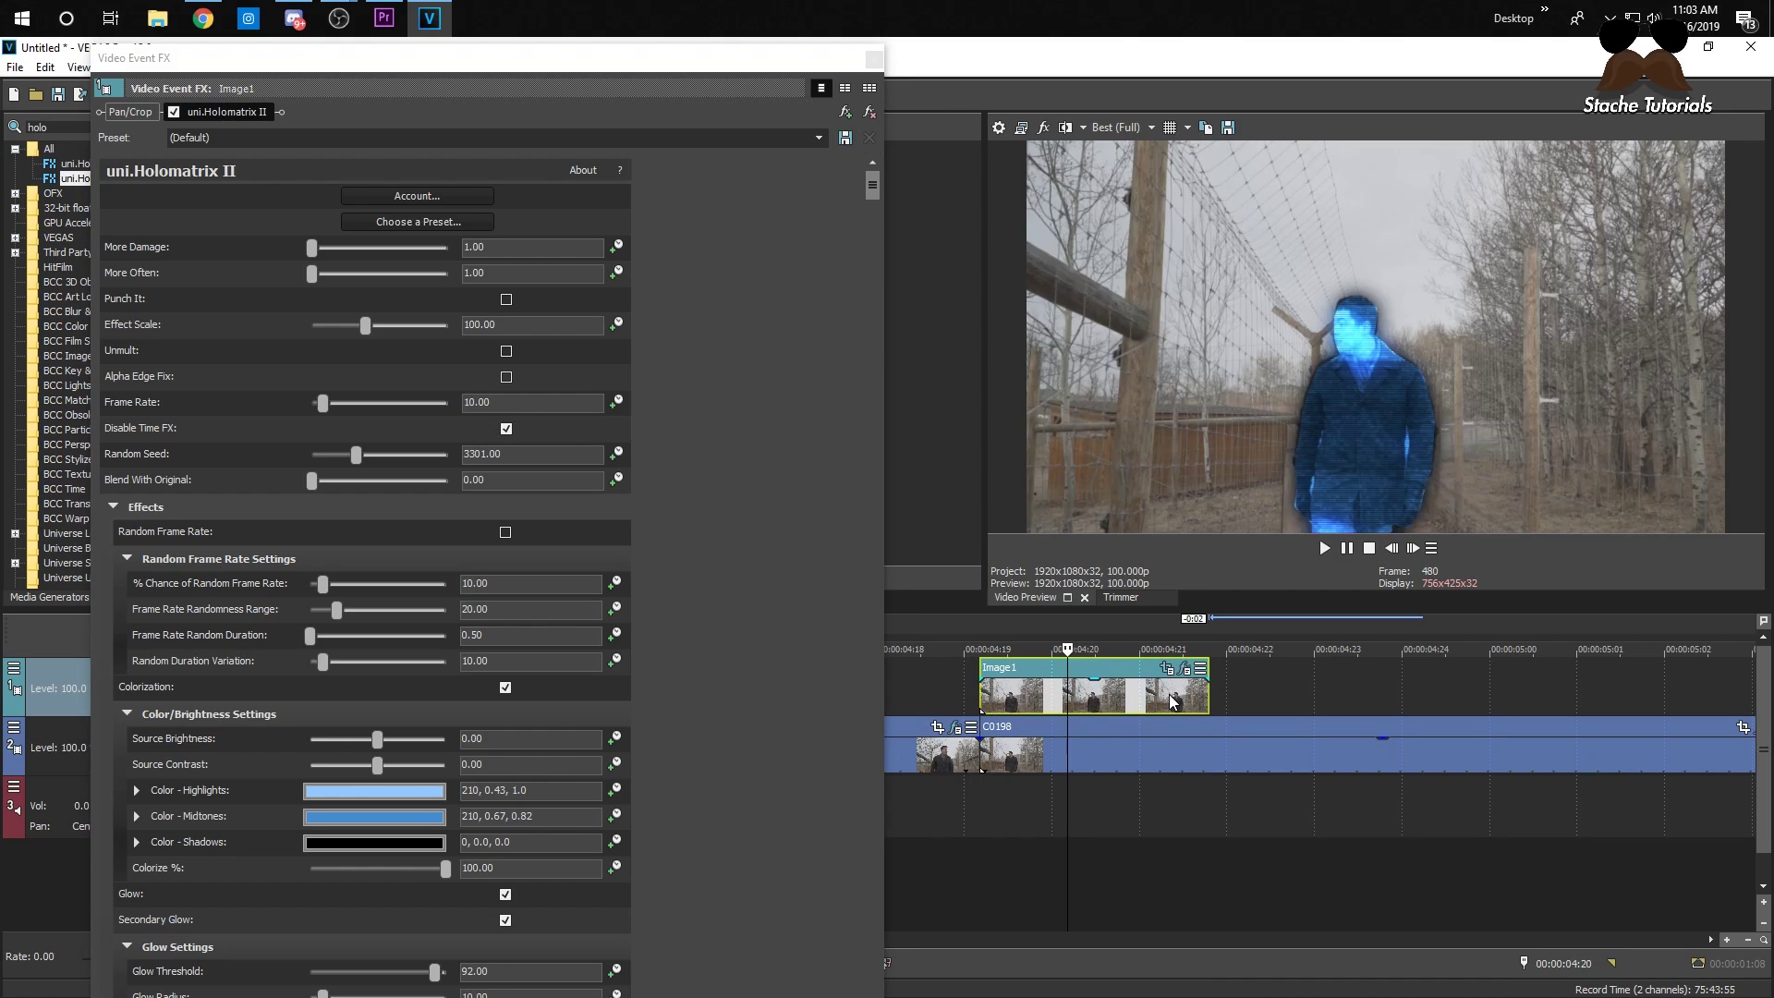
left_click(874, 59)
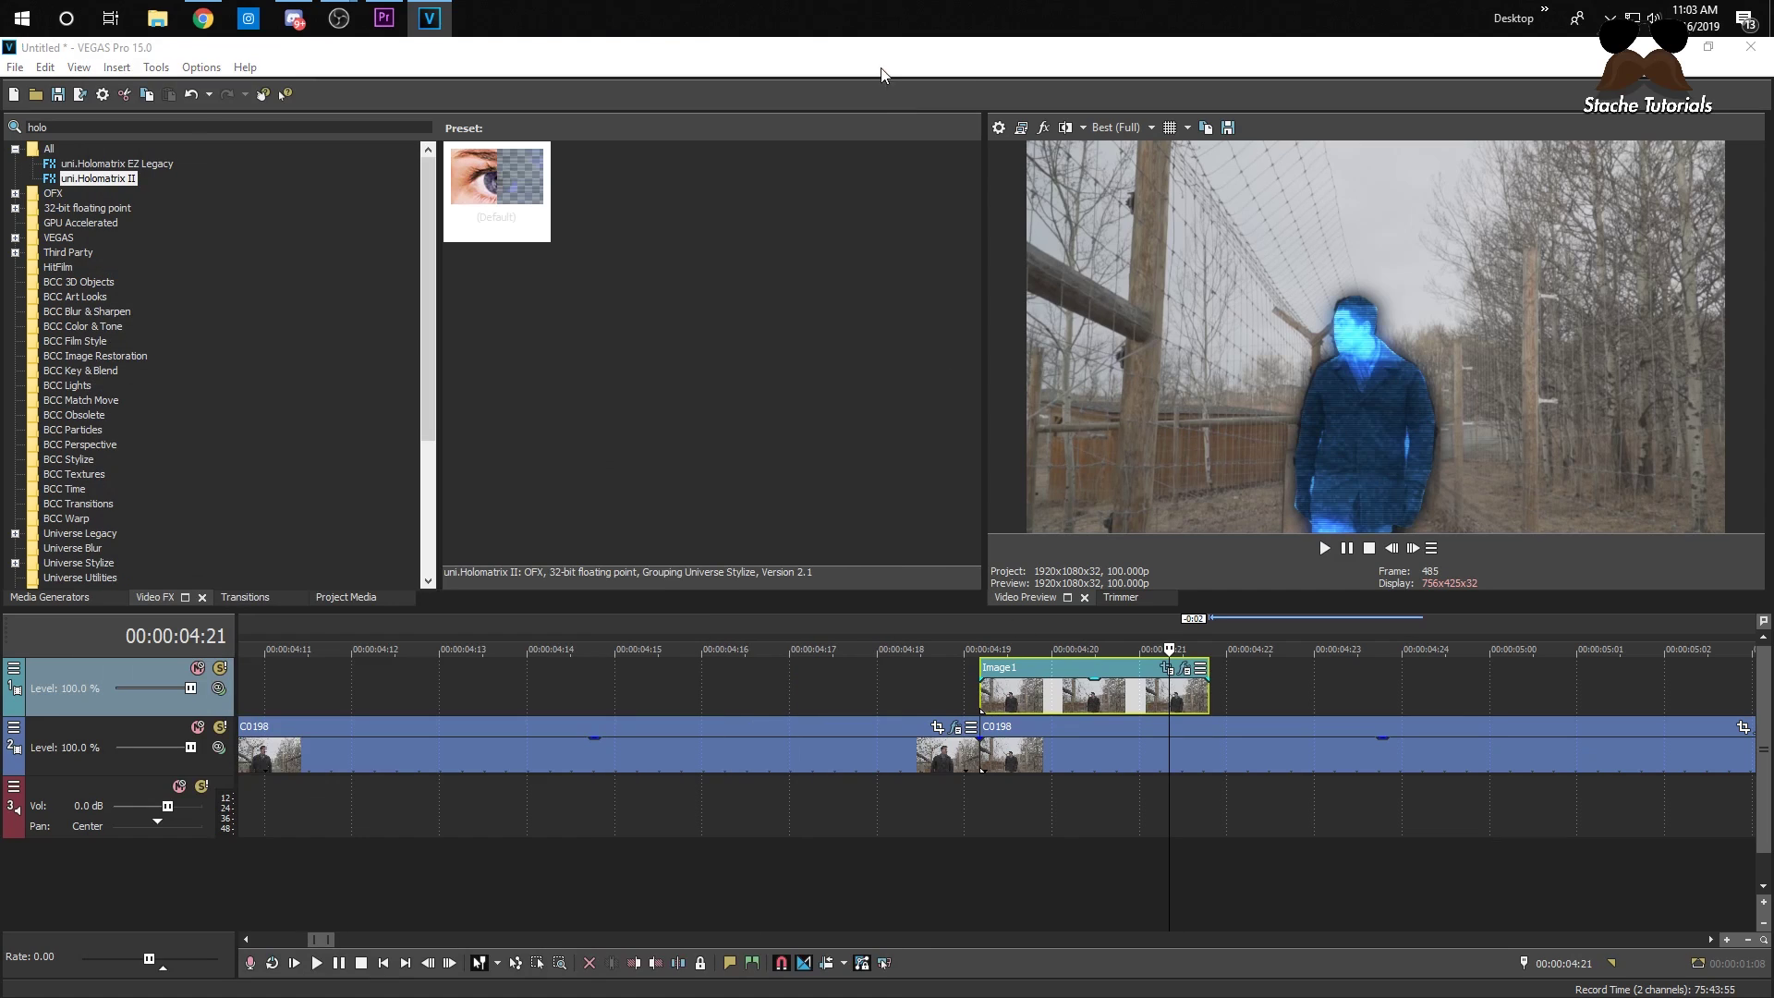
- Step back eight frames, extend Image1's start to the playhead and pull its end earlier
left_click(927, 683)
left_click(978, 686)
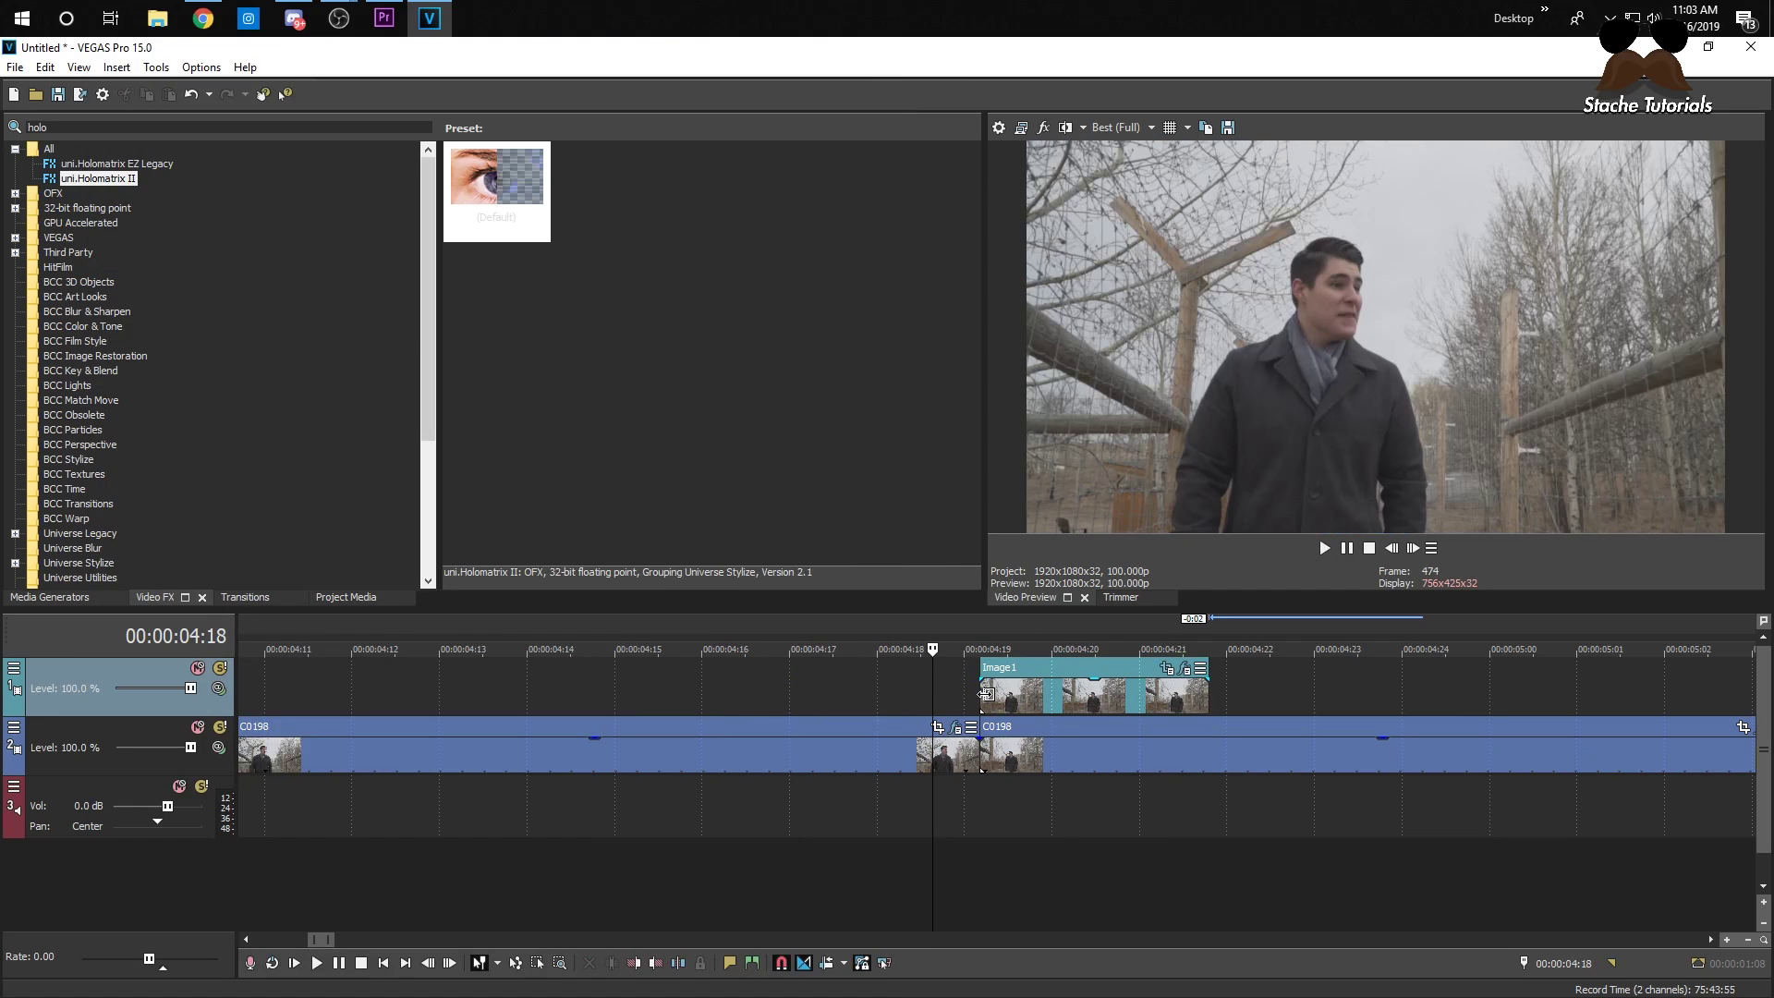
left_click(1392, 548)
left_click(1391, 548)
left_click(1392, 548)
left_click(1391, 548)
left_click(1392, 548)
left_click(1392, 548)
left_click(1392, 548)
left_click(1392, 548)
left_click(1392, 548)
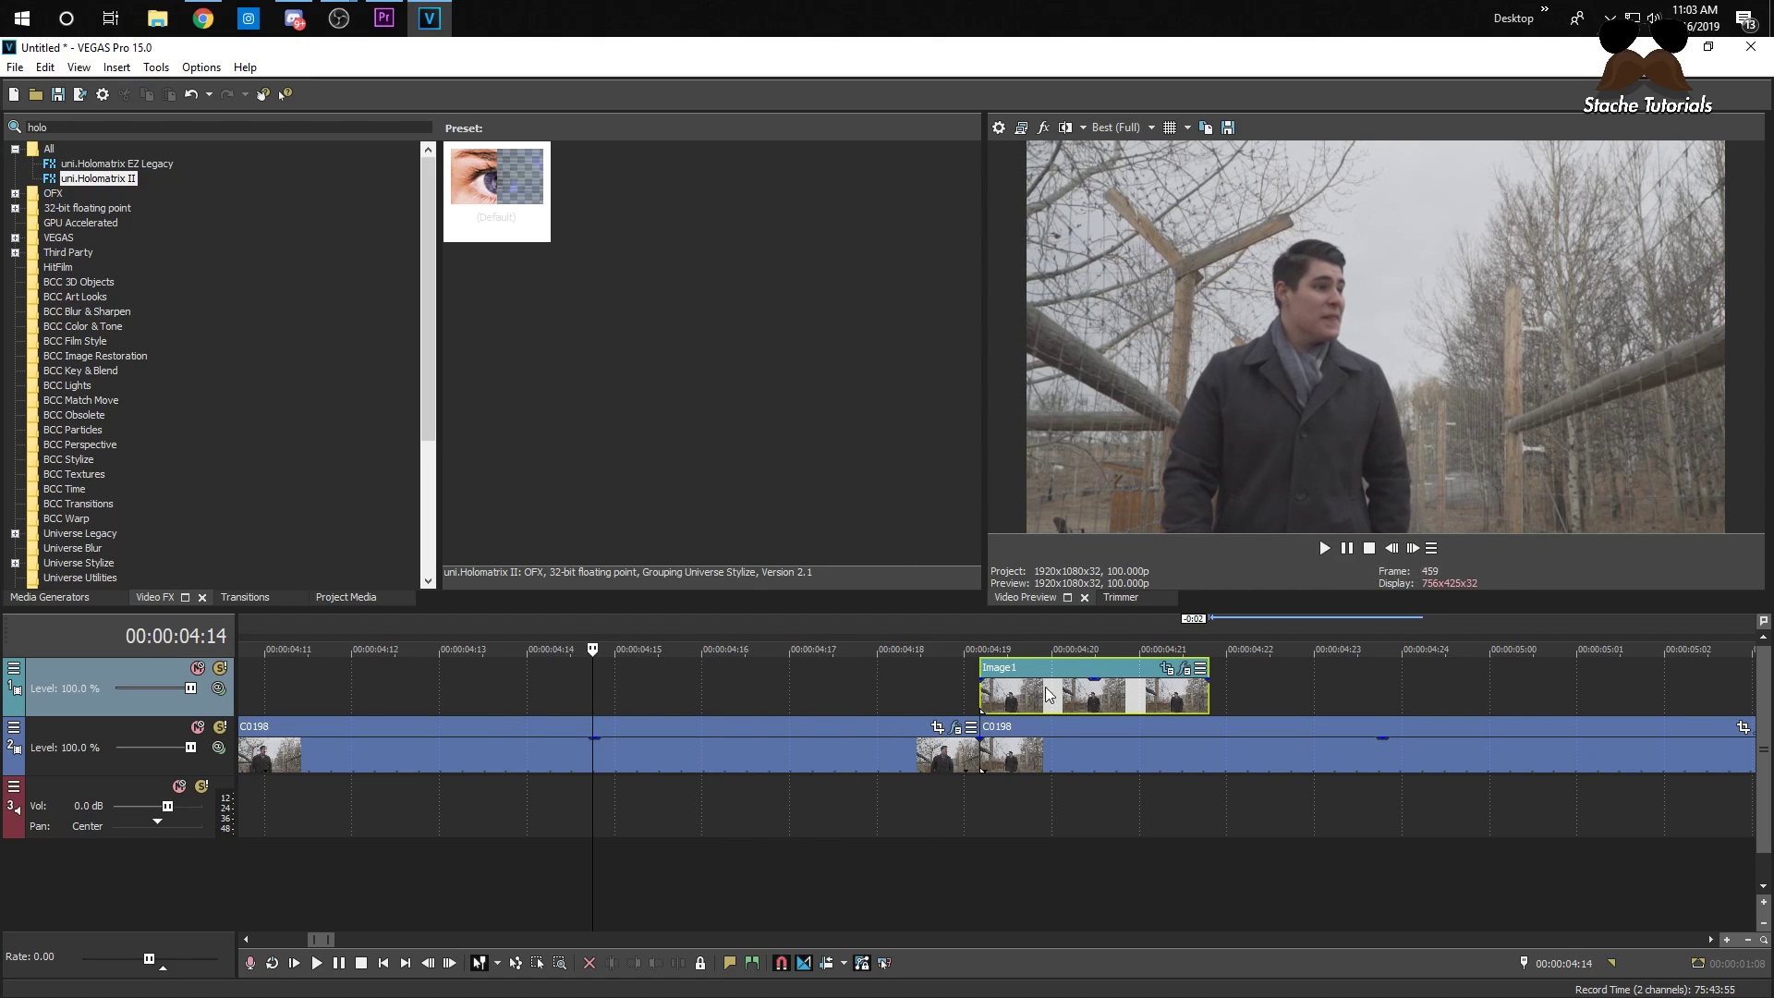
left_click_drag(973, 696, 593, 696)
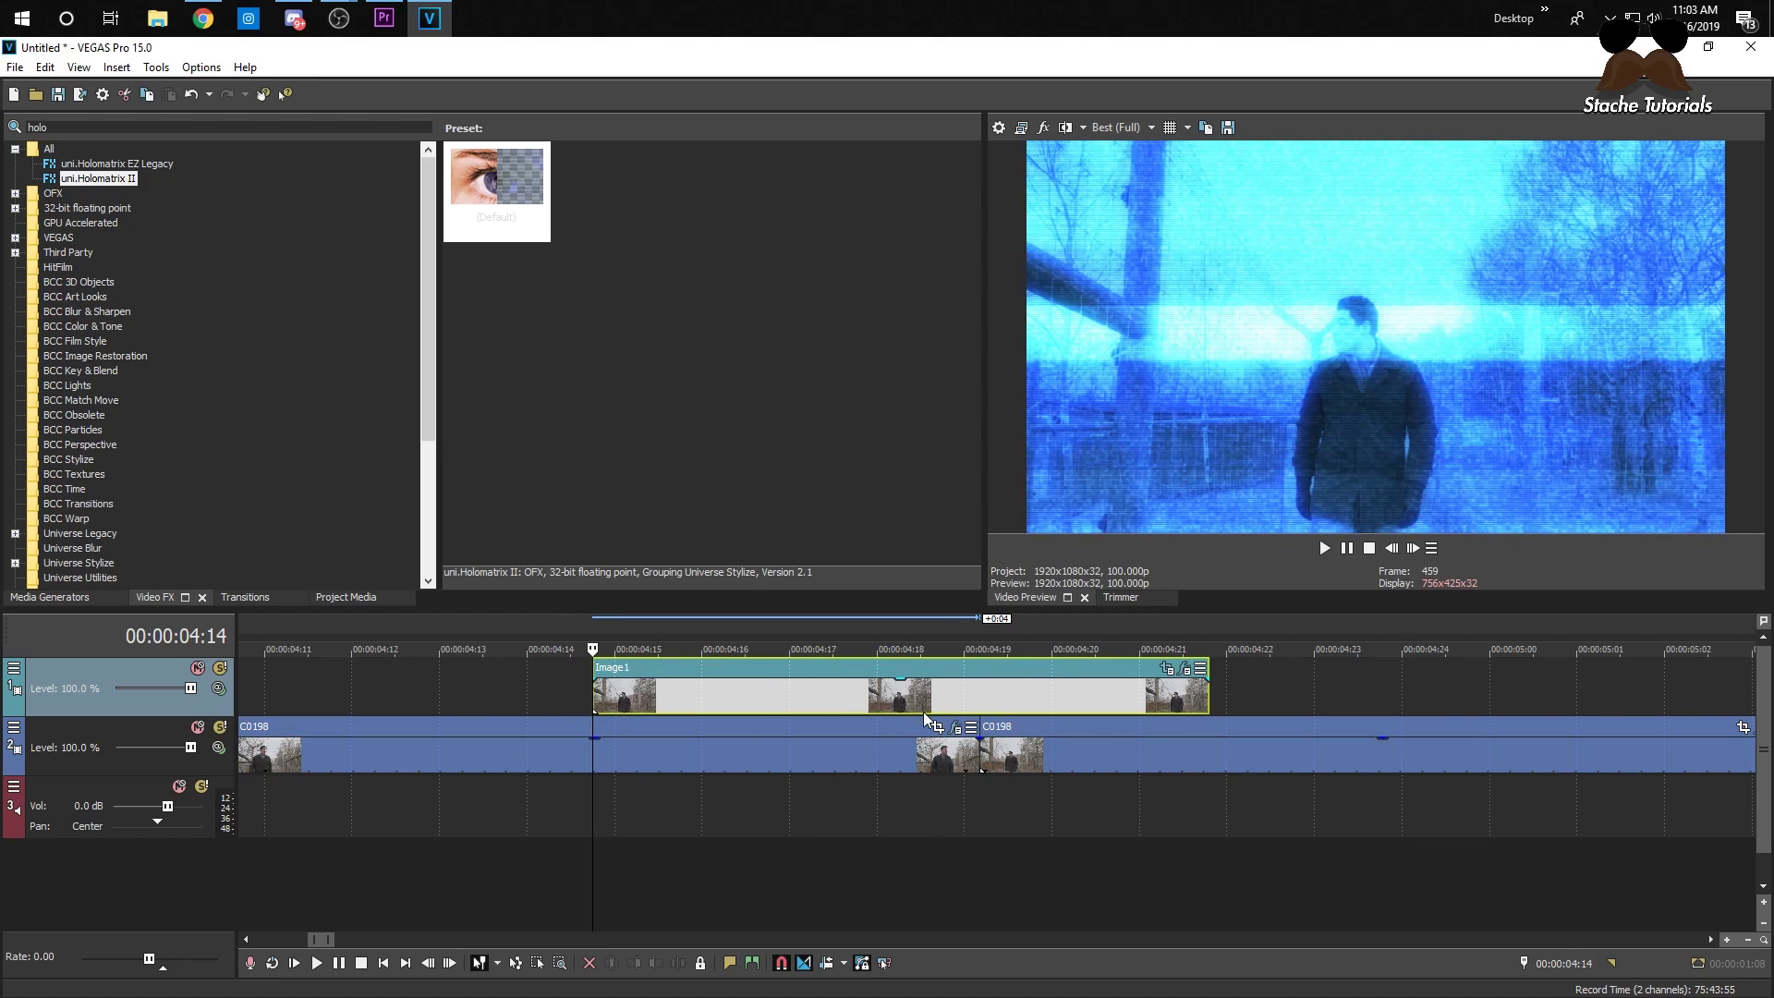
left_click_drag(1199, 695, 976, 693)
- Nudge Image1's start slightly later so it begins around 00:00:04:15
left_click(1413, 548)
left_click(1413, 548)
key("Left")
left_click(1414, 549)
left_click(1415, 551)
left_click_drag(596, 687, 618, 687)
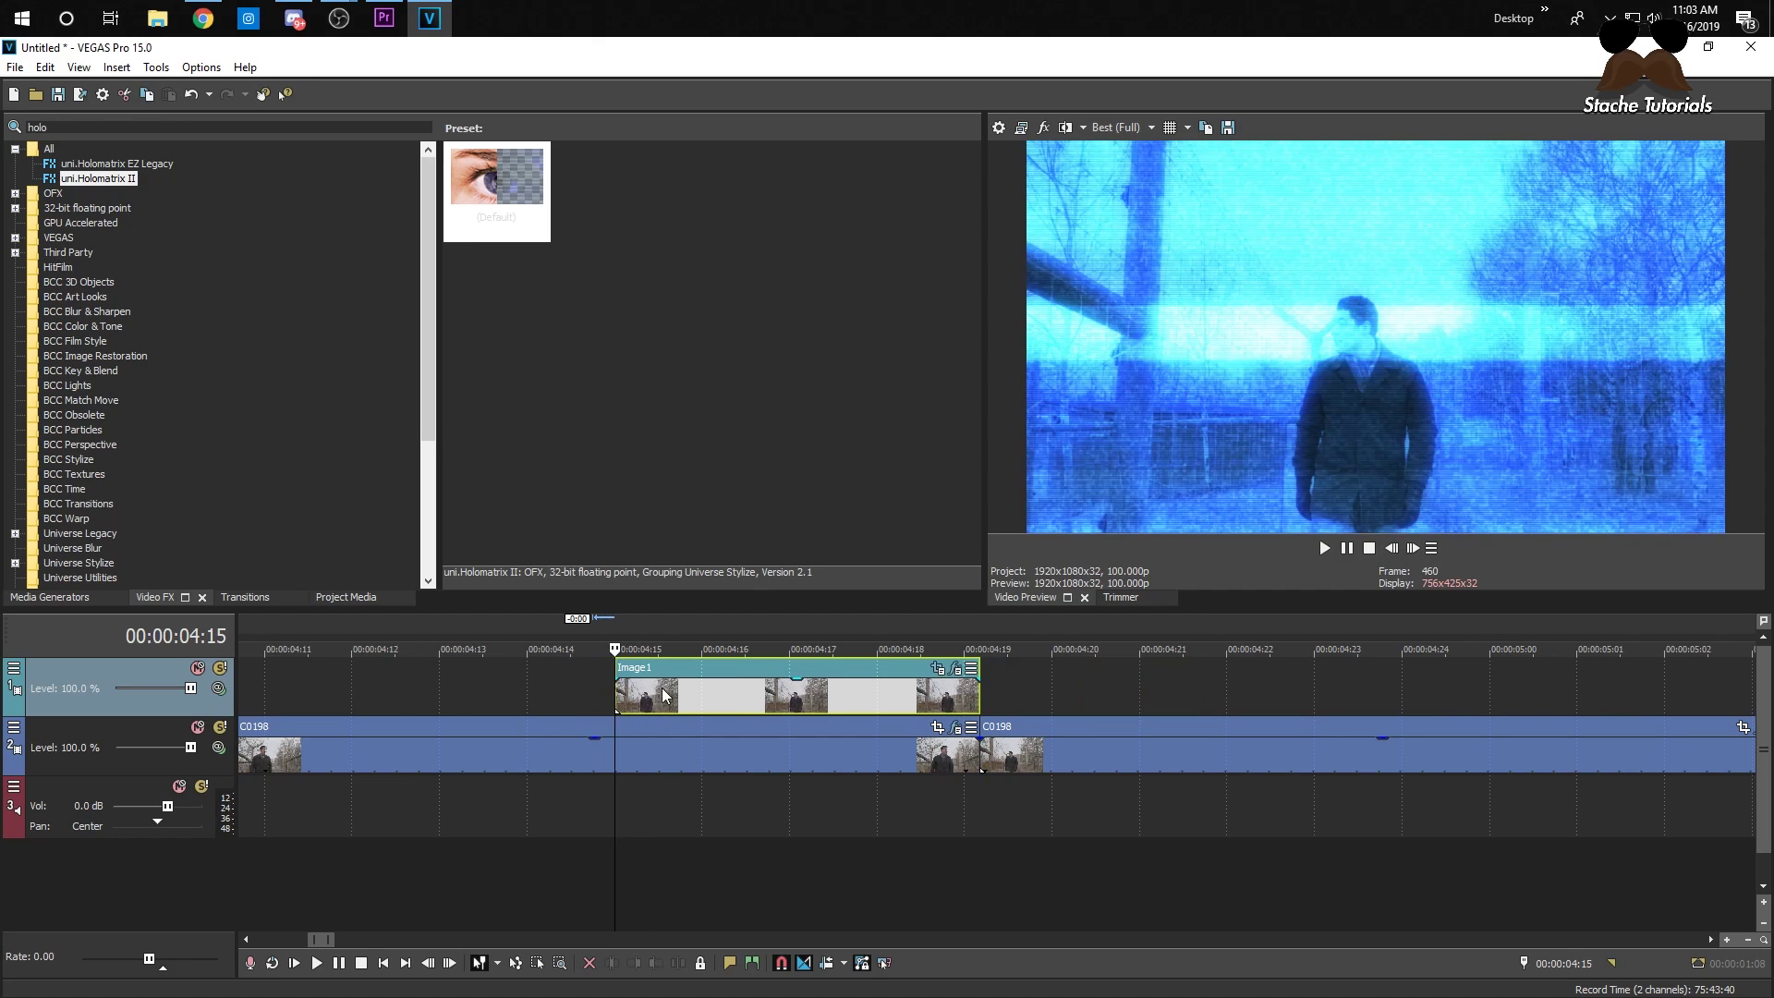
left_click(1392, 548)
left_click(644, 746)
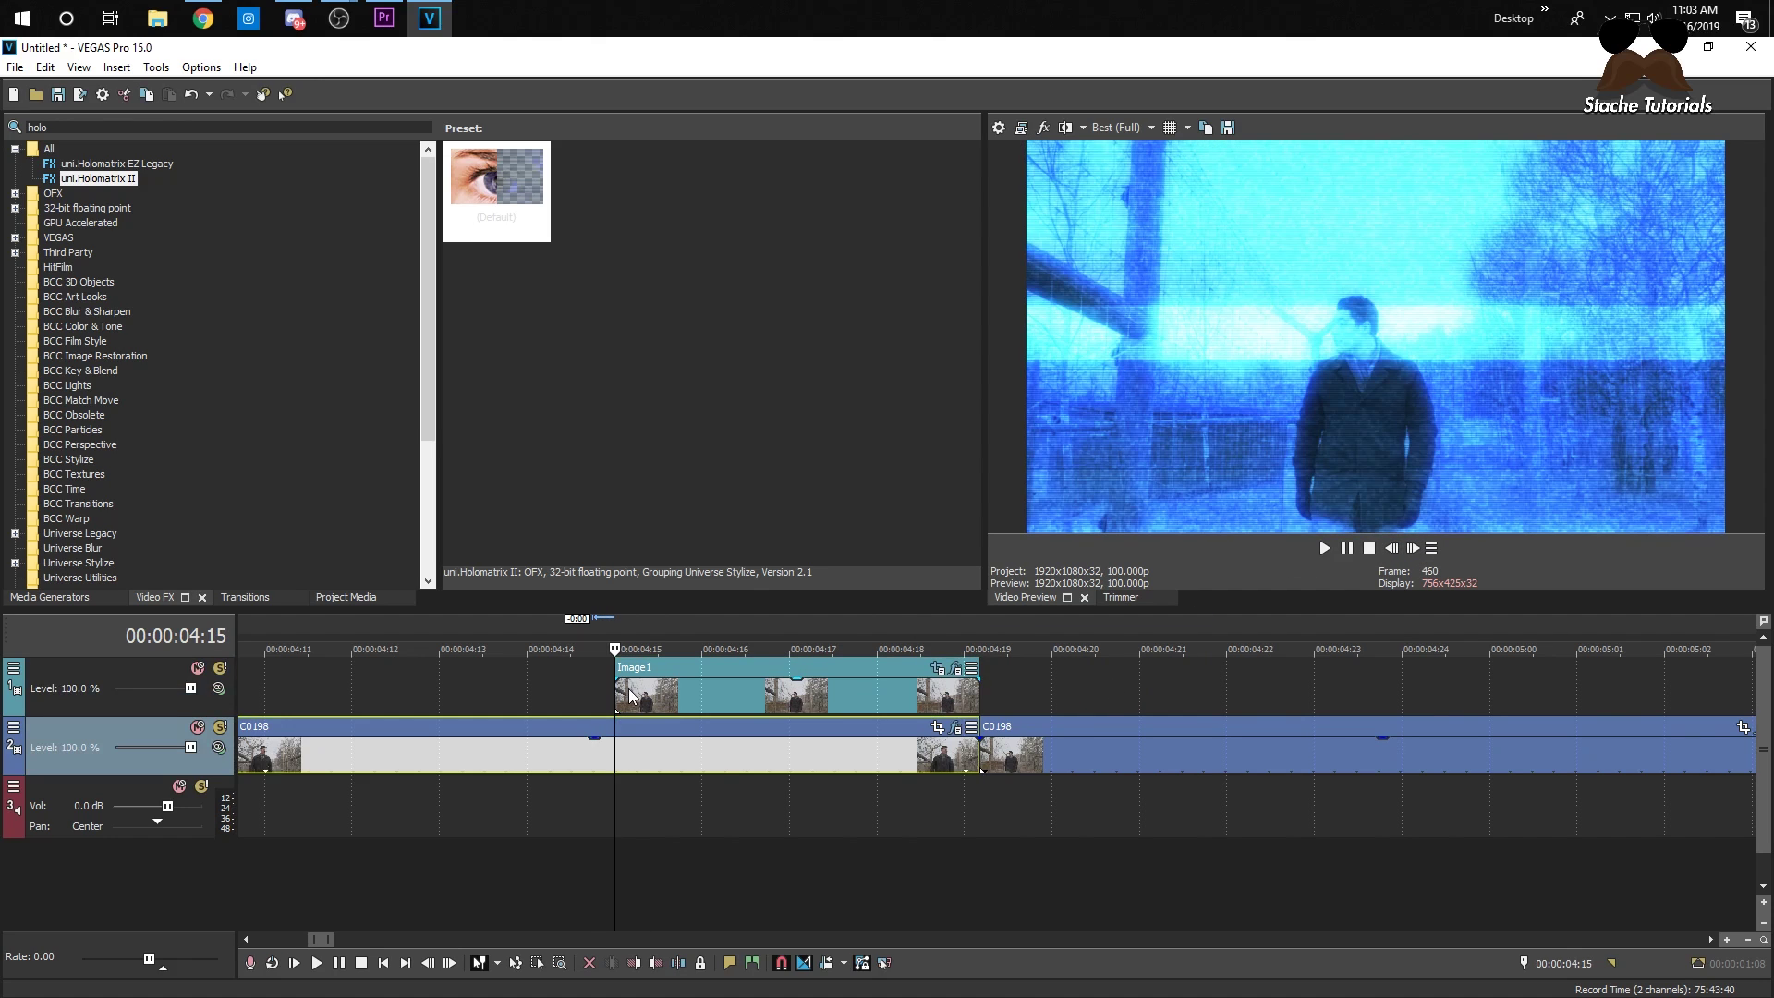
- Play back the composite from 00:00:04:13 to preview the hologram beside the man
left_click(535, 691)
key("space")
key("space")
left_click(666, 688)
key("space")
key("space")
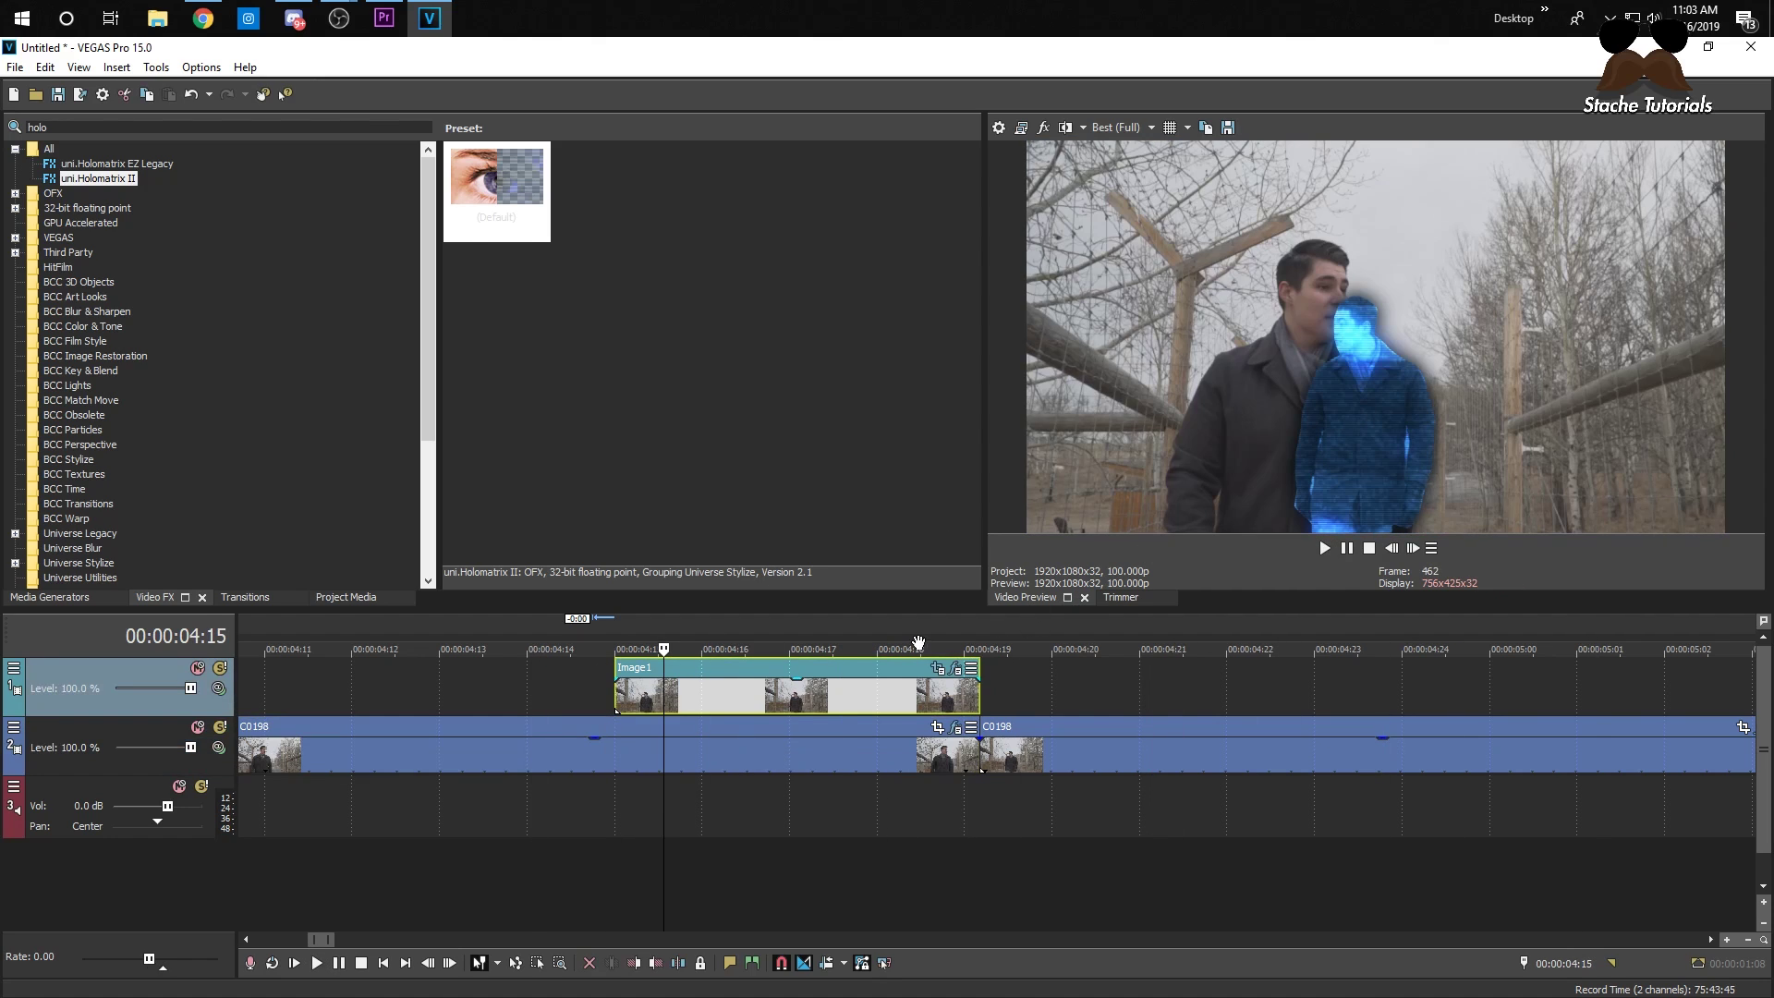
left_click(496, 669)
left_click(608, 691)
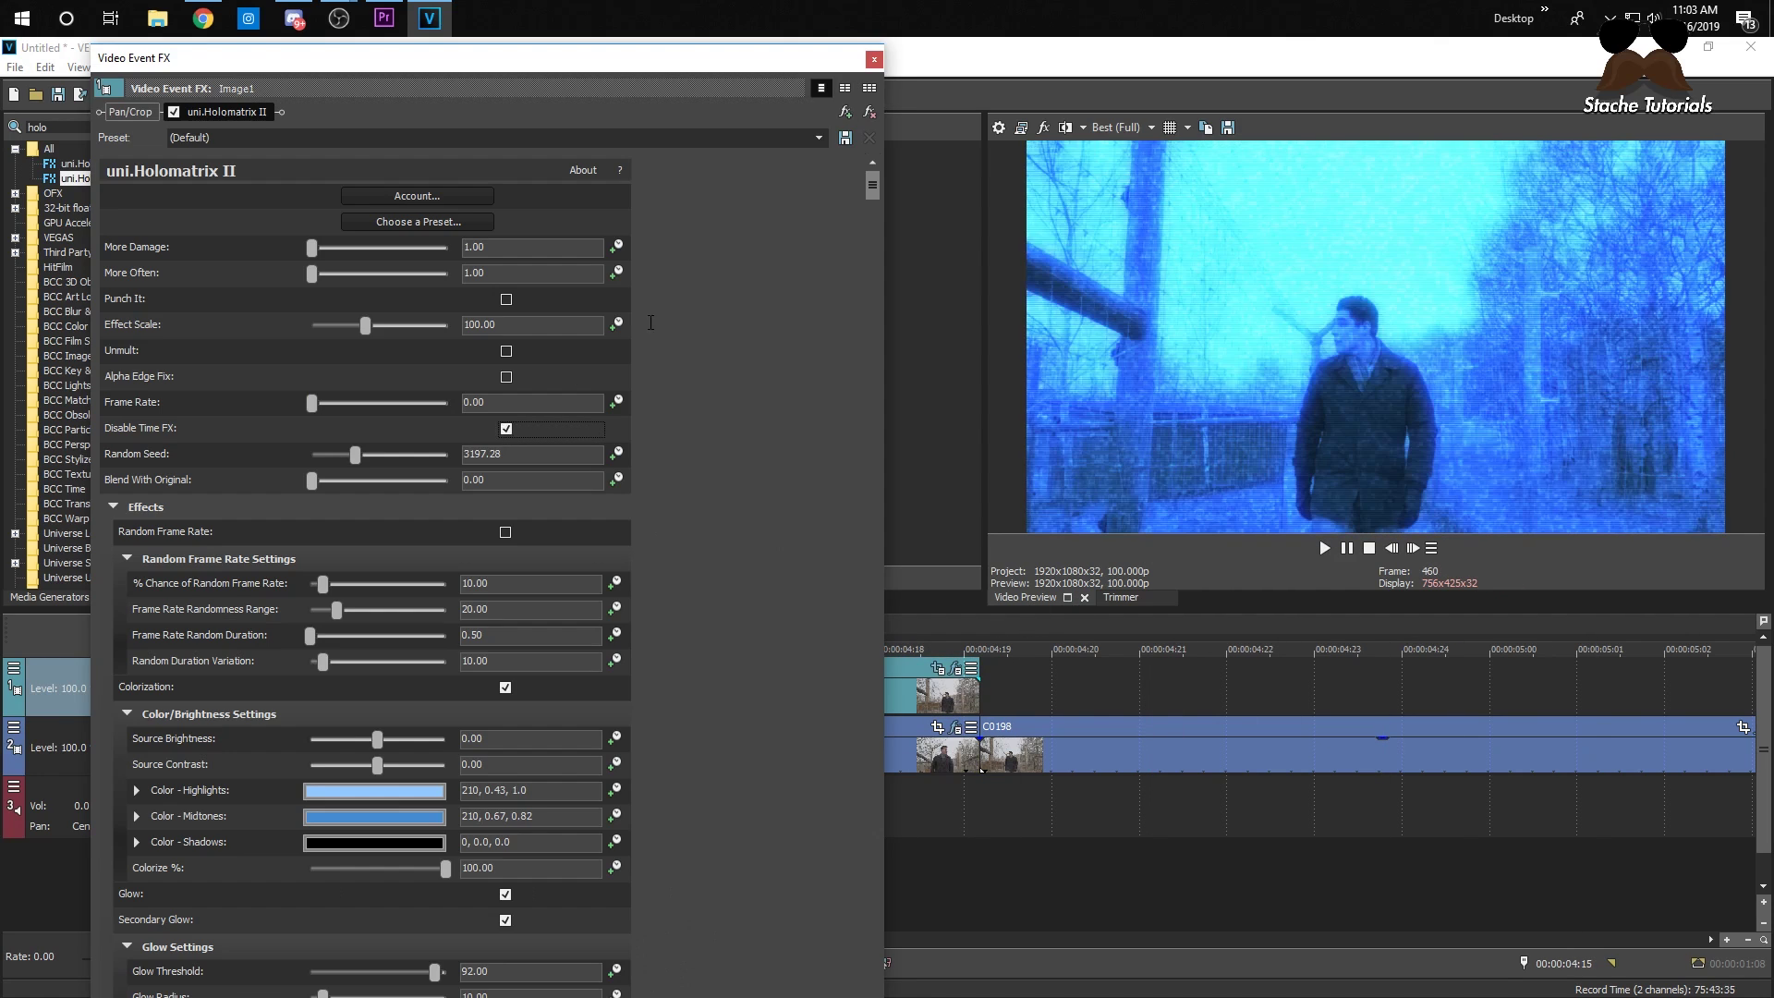
left_click(873, 59)
left_click(678, 689)
key("space")
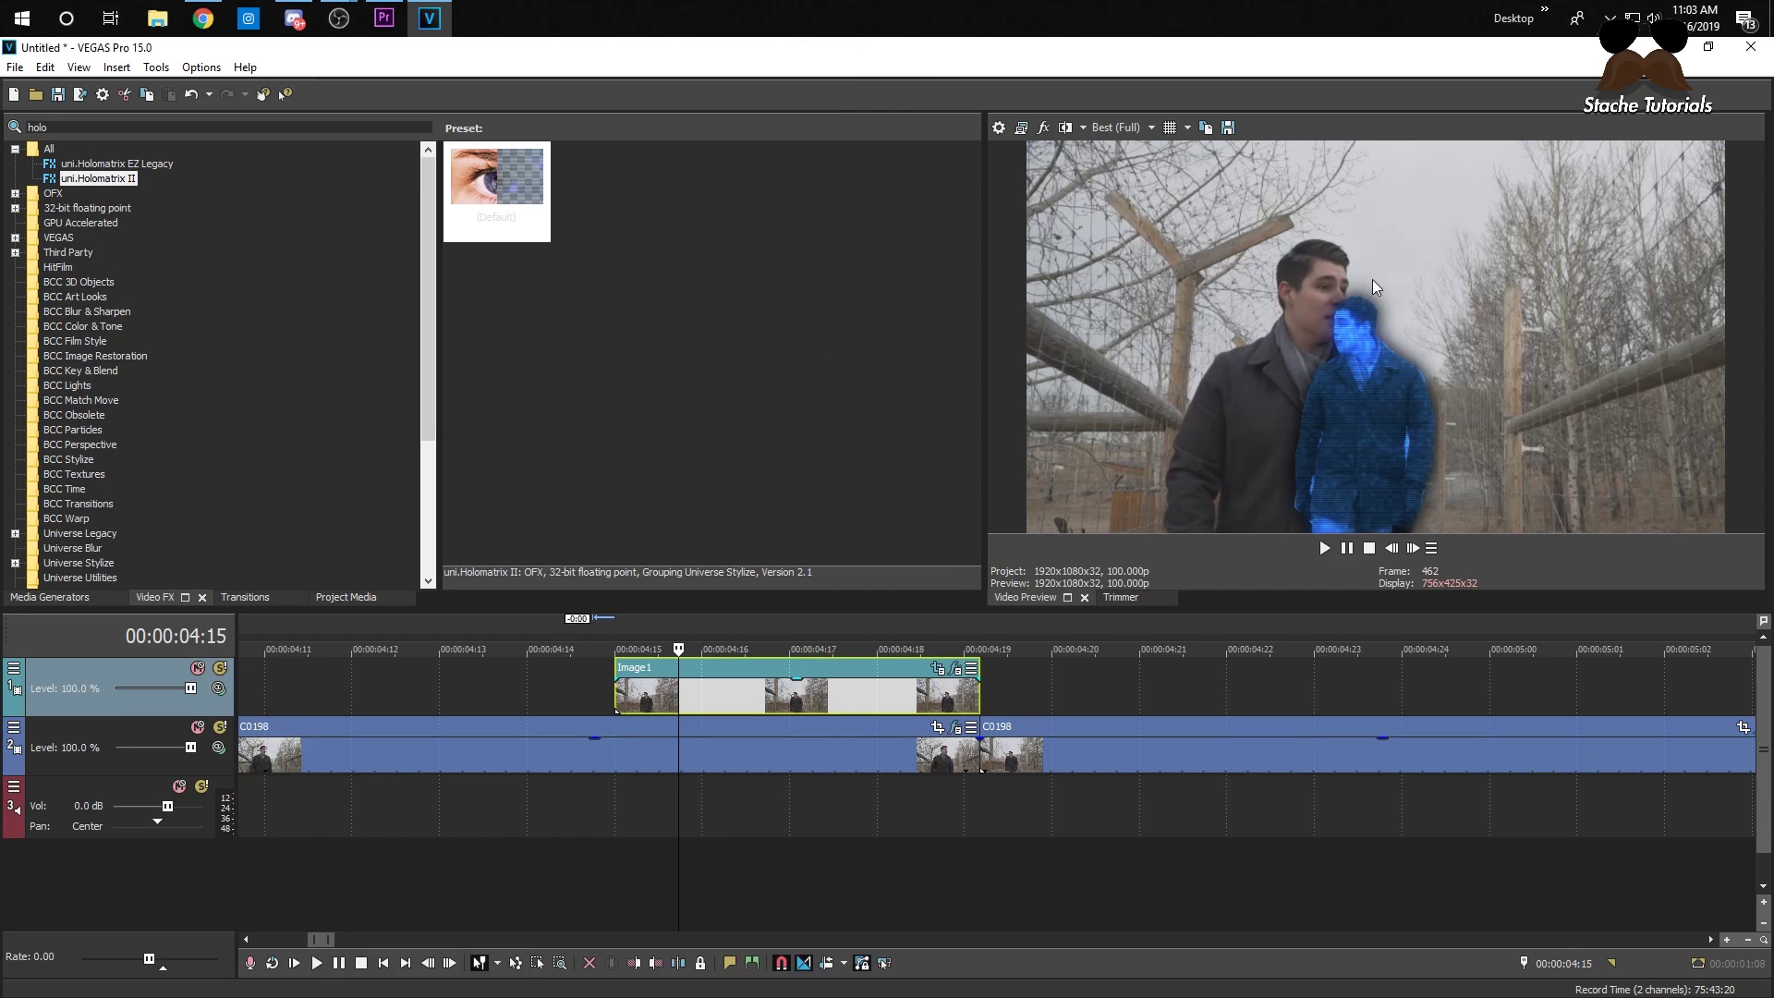
left_click(462, 689)
key("space")
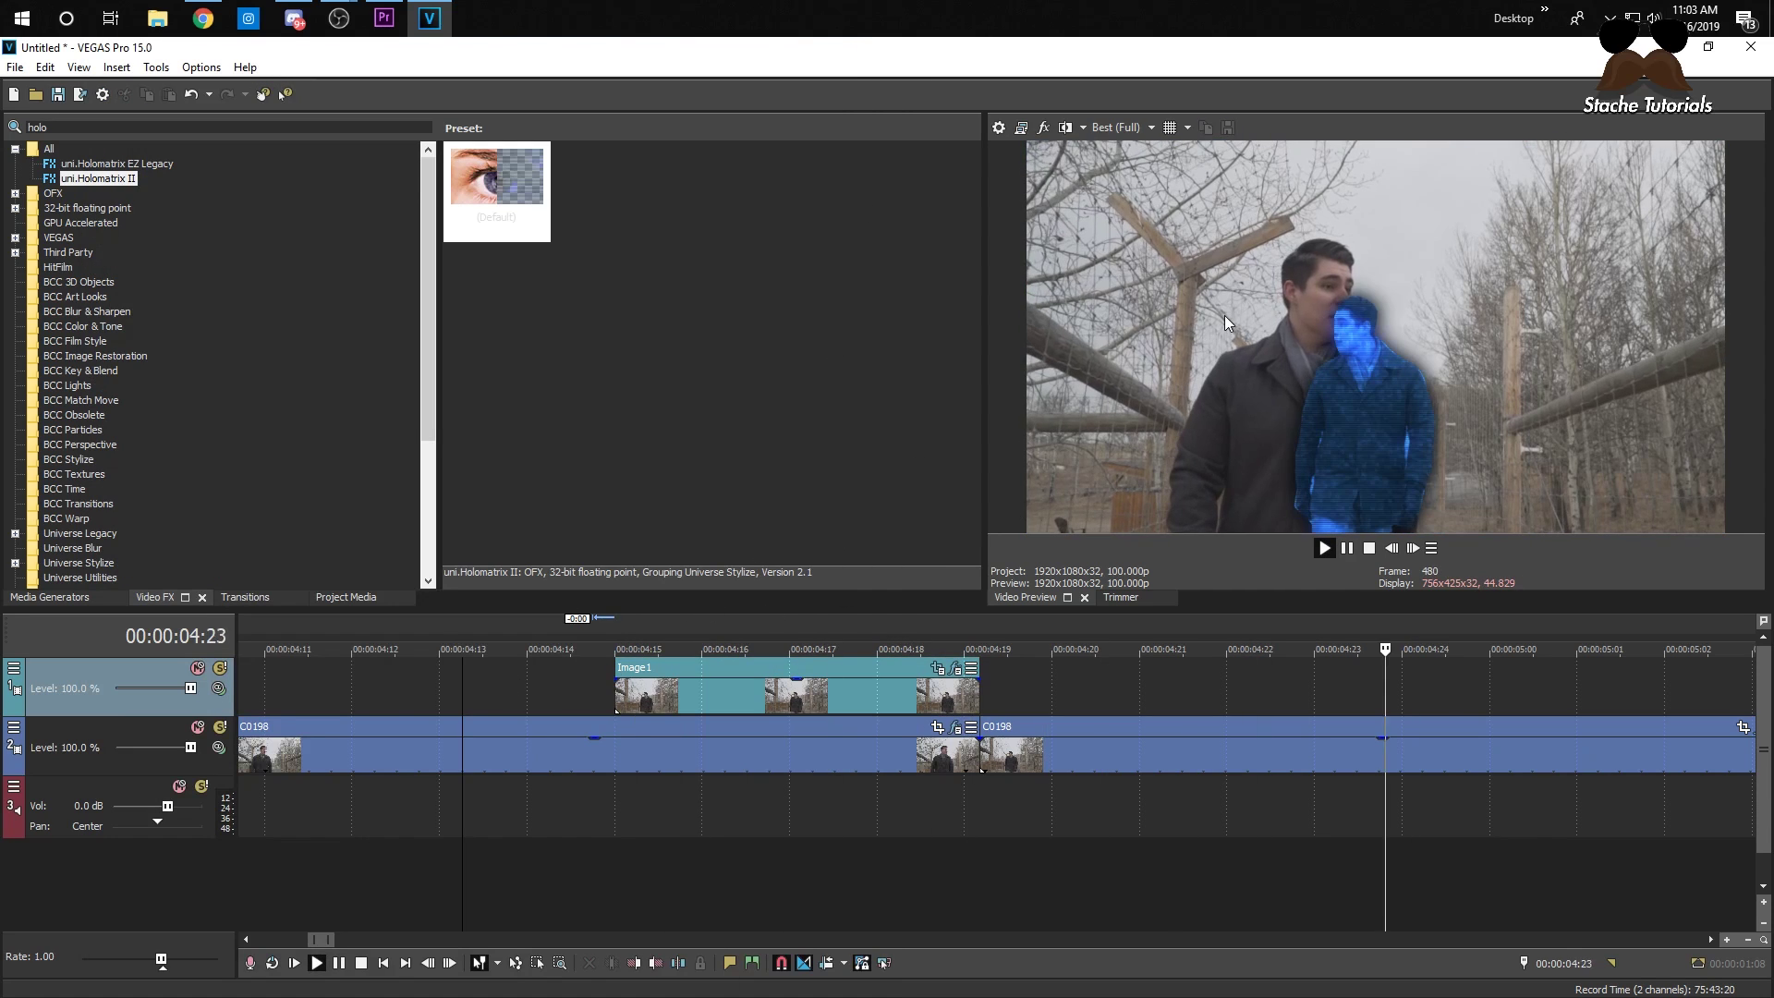